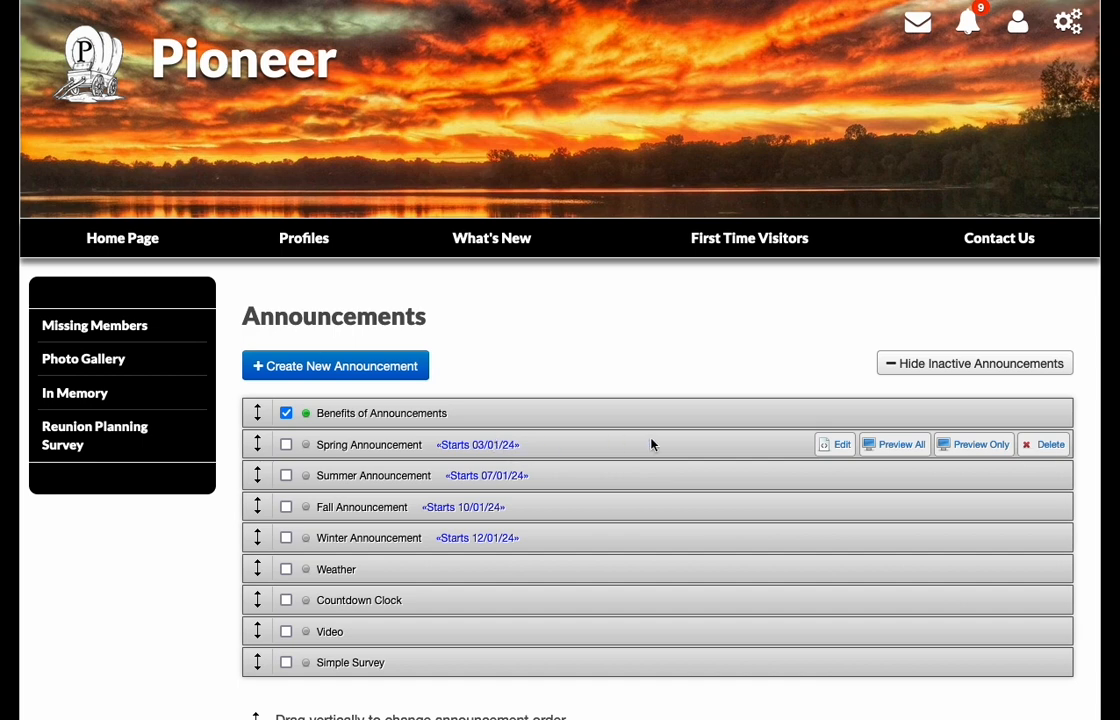
- Review the Spring Announcement's display settings, dates and text, save it, and preview only that announcement
{"action": "left_click", "coordinate": [837, 449]}
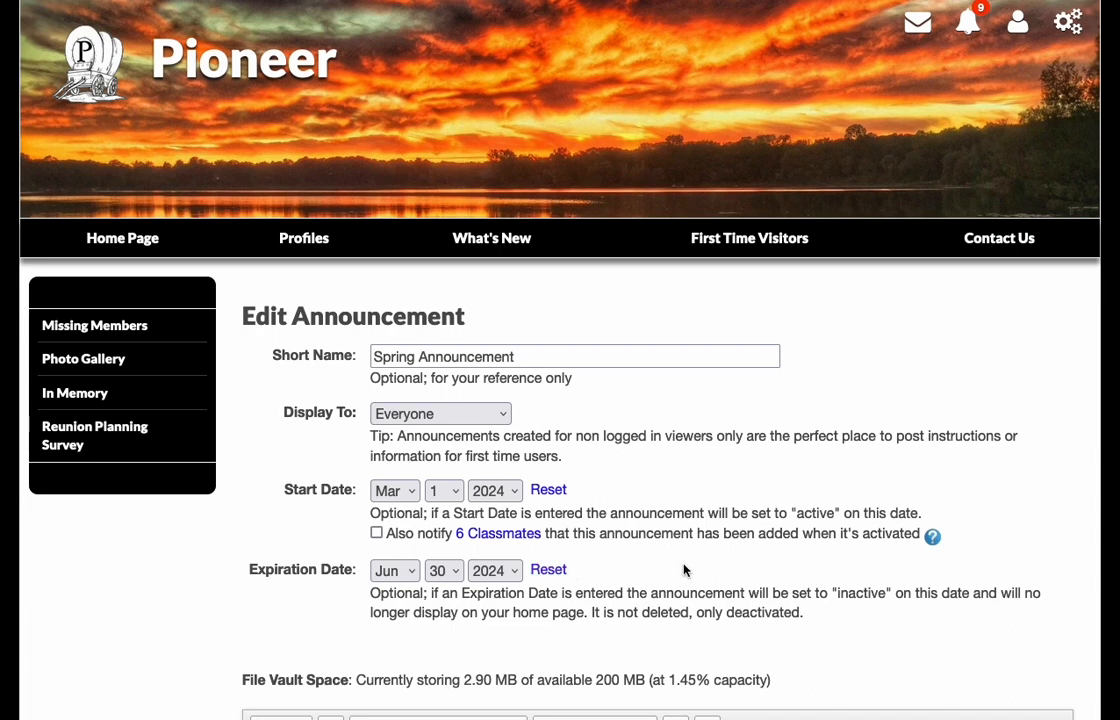
{"action": "scroll", "coordinate": [684, 570], "scroll_direction": "down", "scroll_amount": 1}
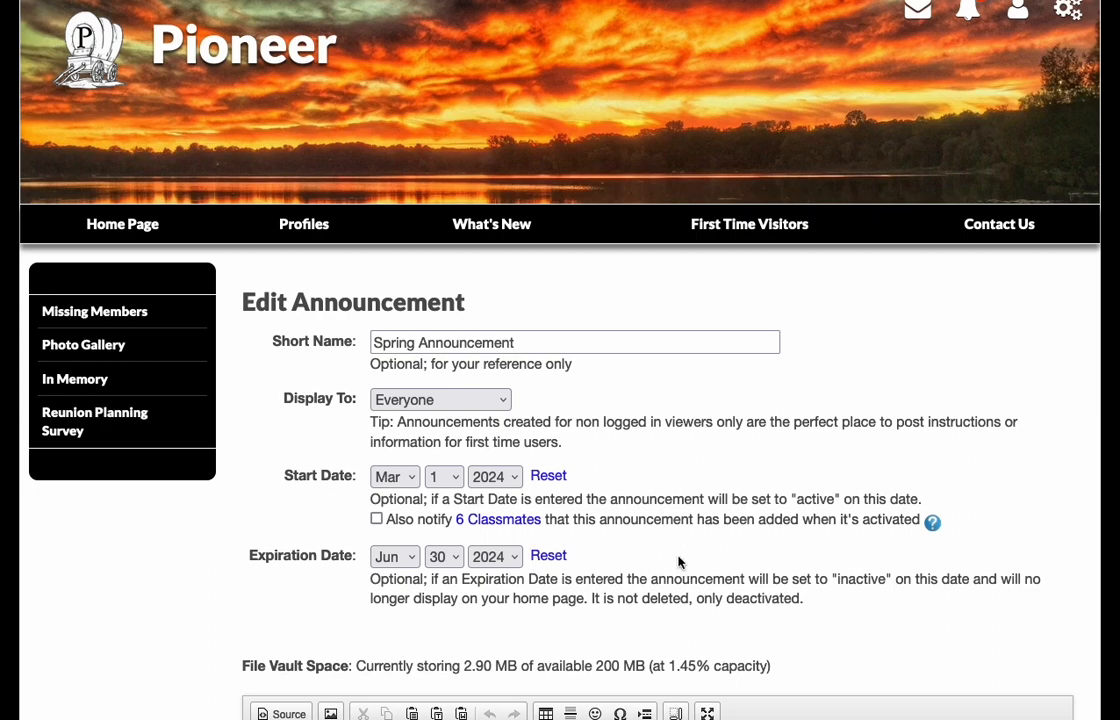
{"action": "scroll", "coordinate": [620, 557], "scroll_direction": "down", "scroll_amount": 5}
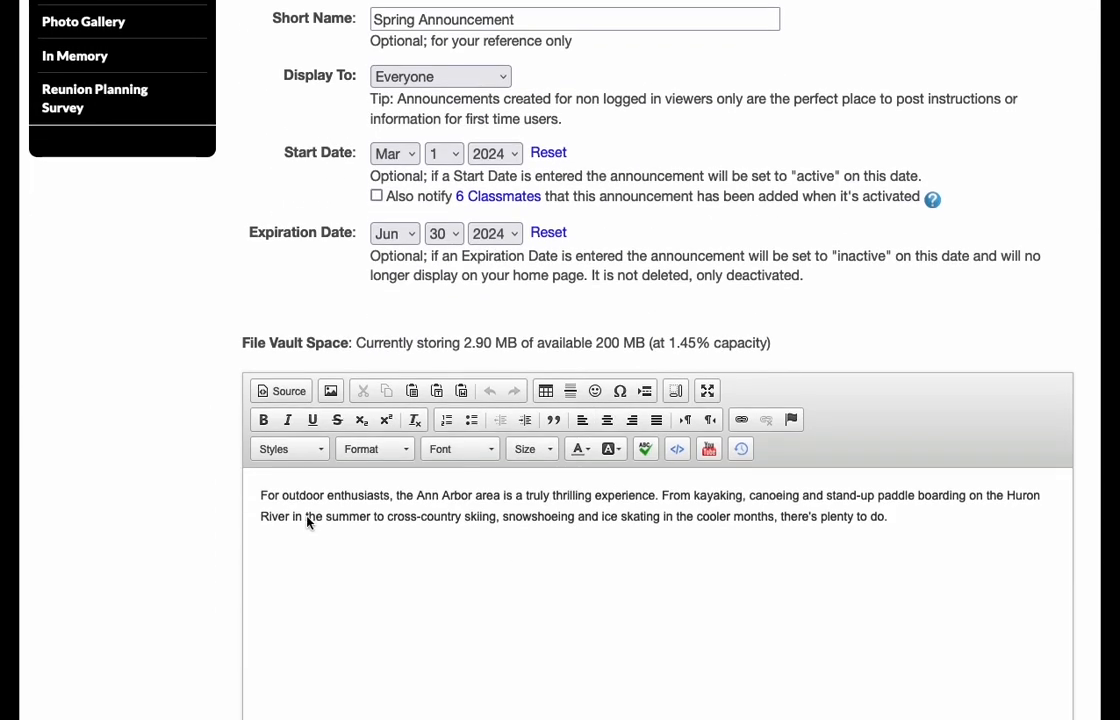
{"action": "scroll", "coordinate": [307, 521], "scroll_direction": "down", "scroll_amount": 5}
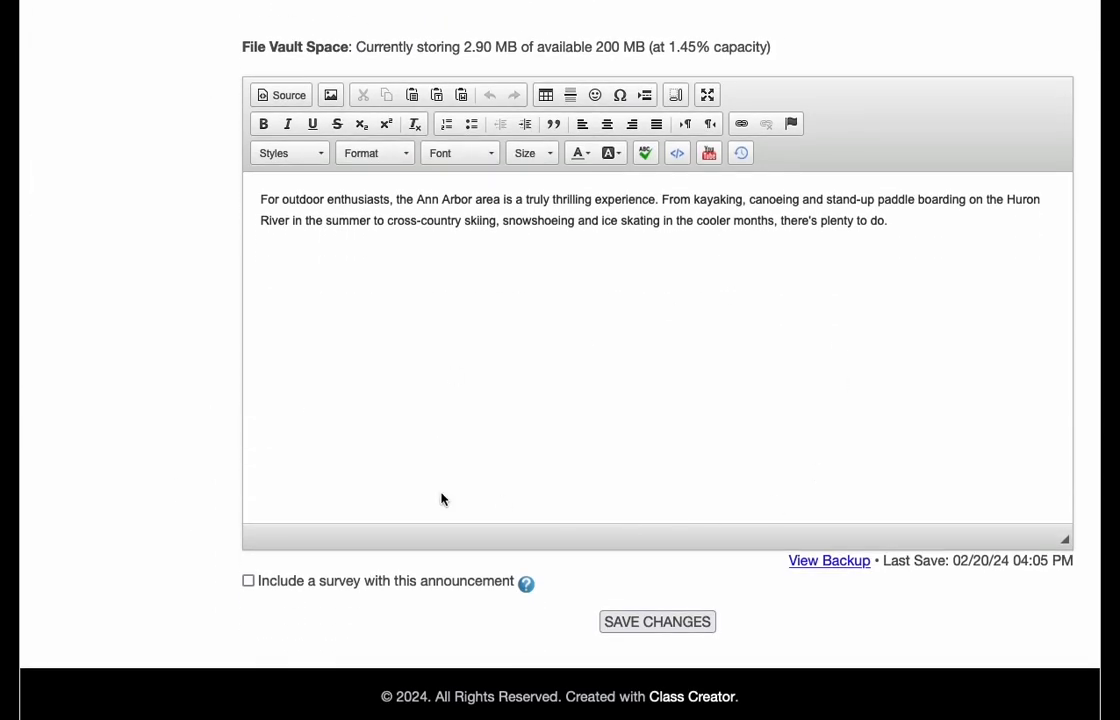
{"action": "left_click", "coordinate": [655, 622]}
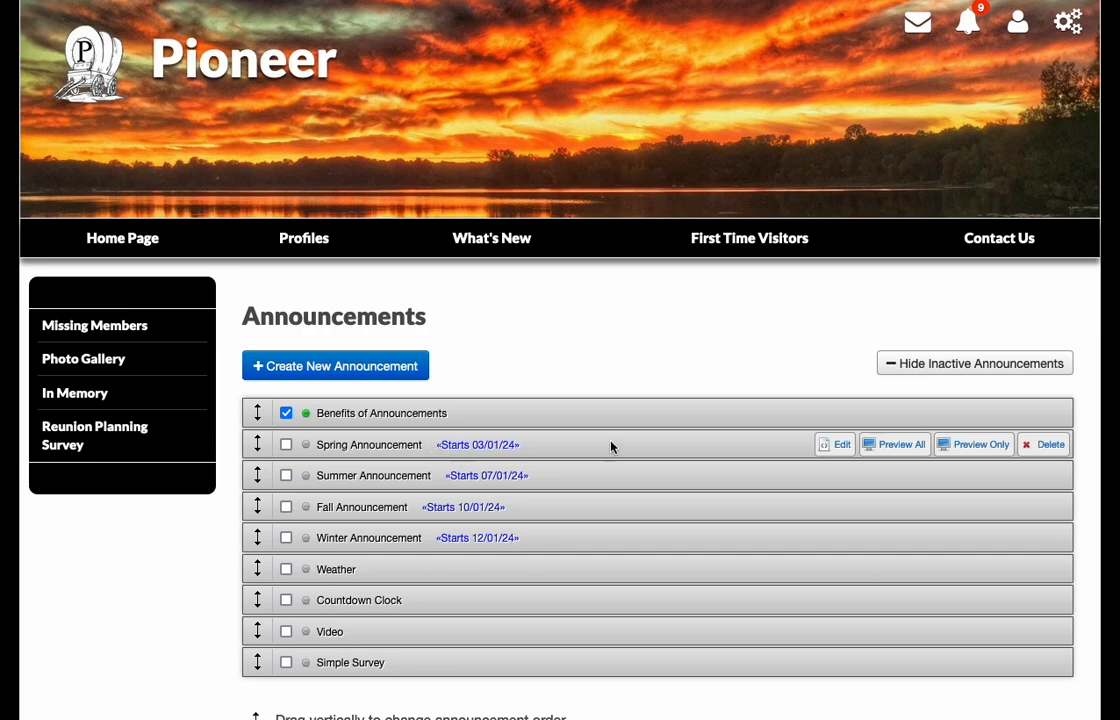
{"action": "left_click", "coordinate": [988, 444]}
- Move the four seasonal announcements below Simple Survey, ordered Spring, Summer, Fall, Winter
{"action": "scroll", "coordinate": [707, 382], "scroll_direction": "up", "scroll_amount": 2}
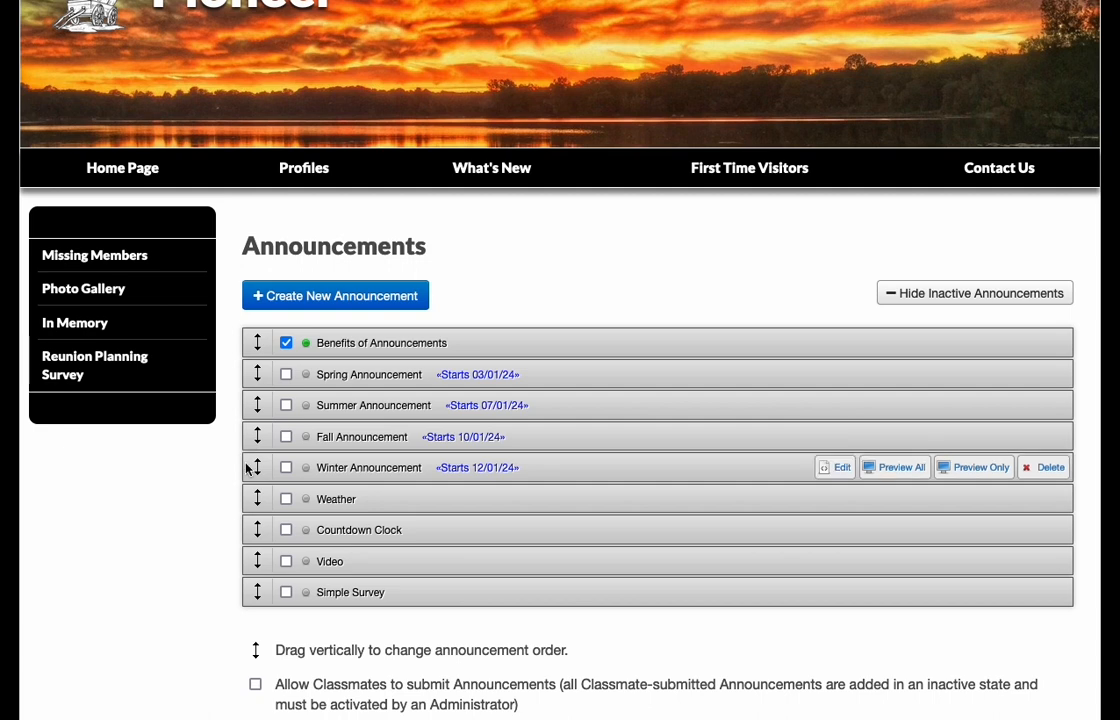
{"action": "left_click_drag", "start_coordinate": [257, 466], "coordinate": [257, 597]}
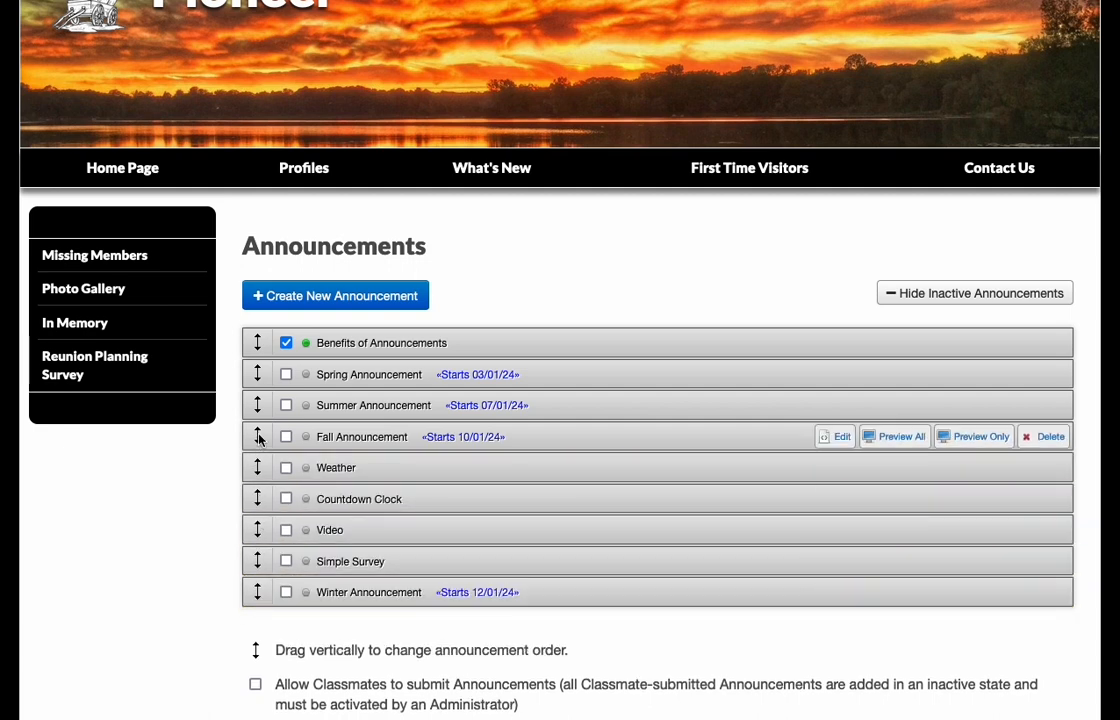
{"action": "left_click_drag", "start_coordinate": [258, 440], "coordinate": [258, 565]}
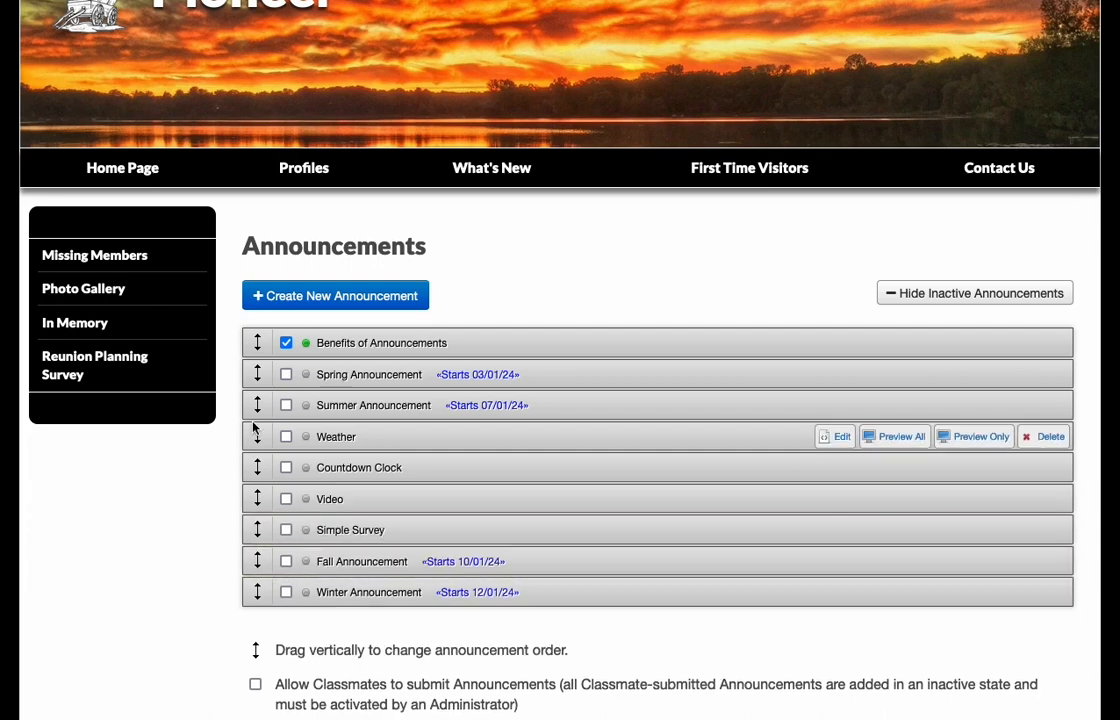
{"action": "left_click_drag", "start_coordinate": [257, 405], "coordinate": [260, 533]}
{"action": "left_click_drag", "start_coordinate": [257, 374], "coordinate": [260, 497]}
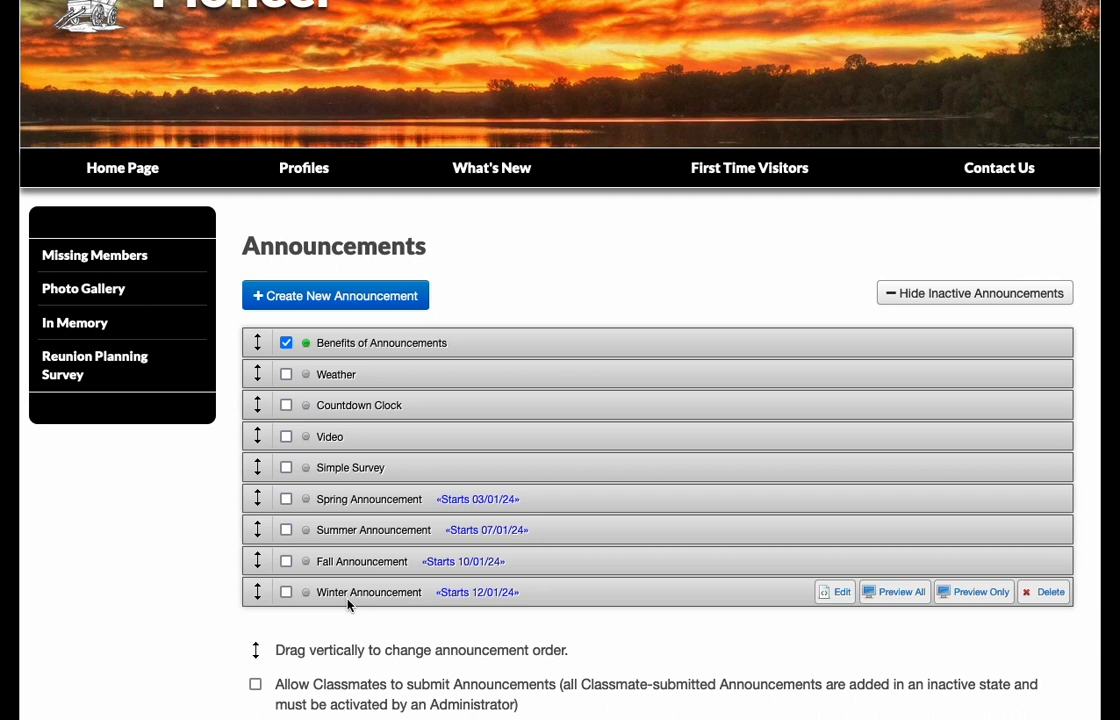
- On WeatherWidget.io, set the widget's location to Ann Arbor, MI, USA and its units to USA (Fahrenheit)
{"action": "mouse_move", "coordinate": [337, 603]}
{"action": "mouse_move", "coordinate": [320, 376]}
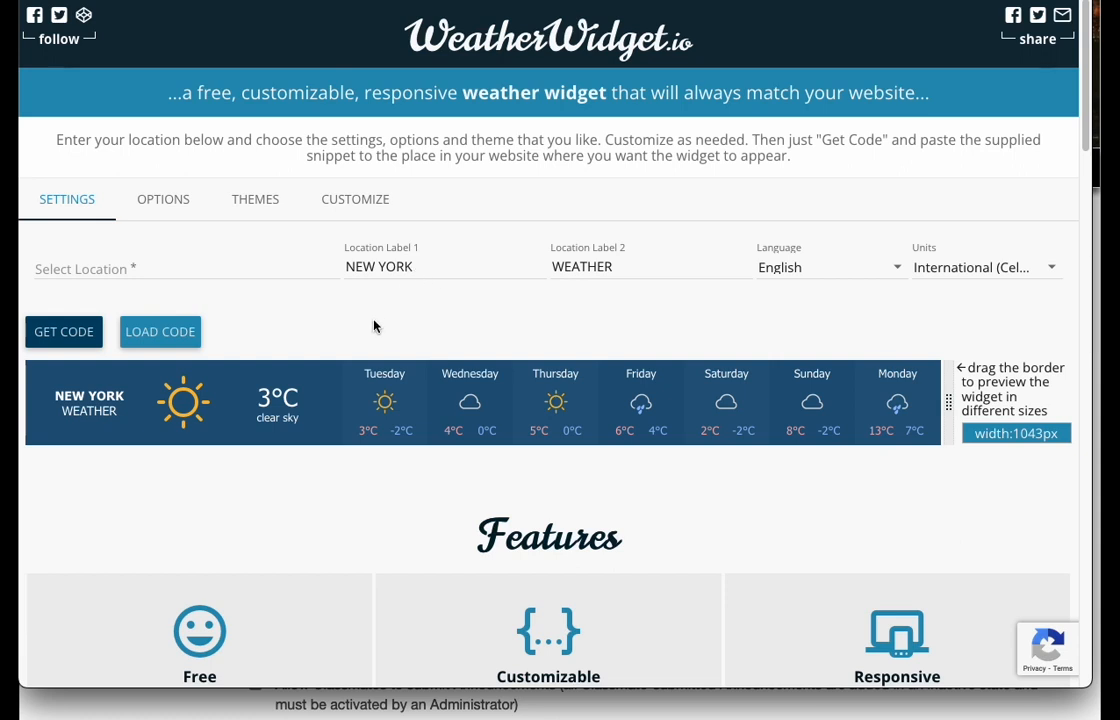
{"action": "left_click", "coordinate": [102, 278]}
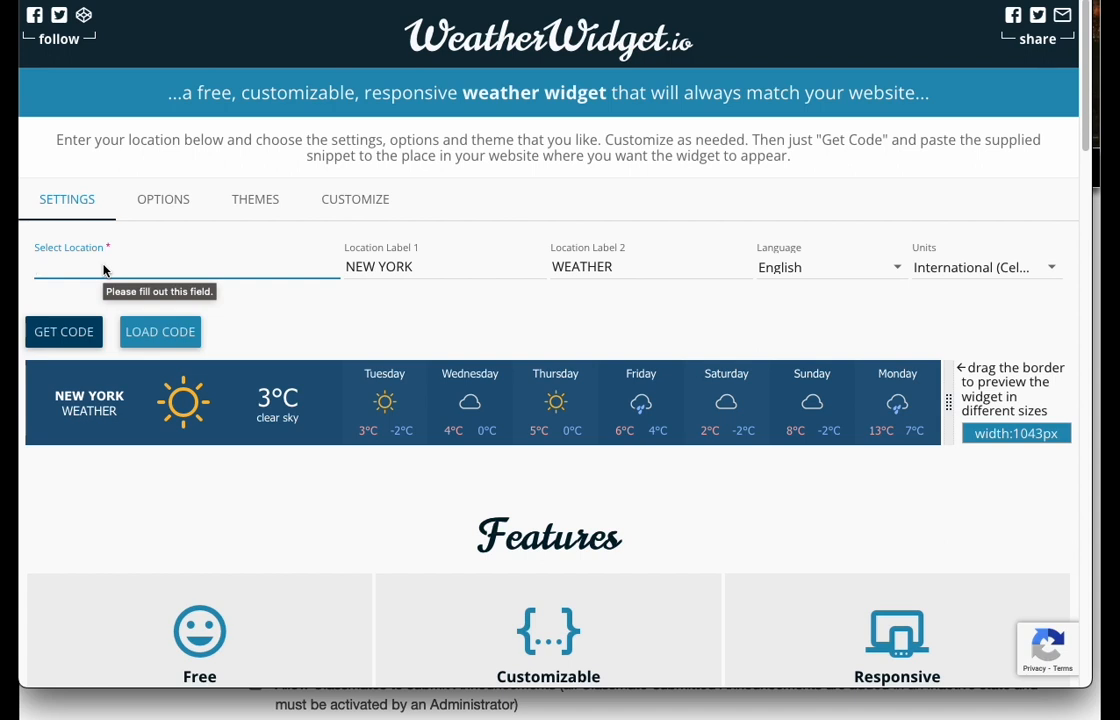
{"action": "type", "text": "Ann Arbor"}
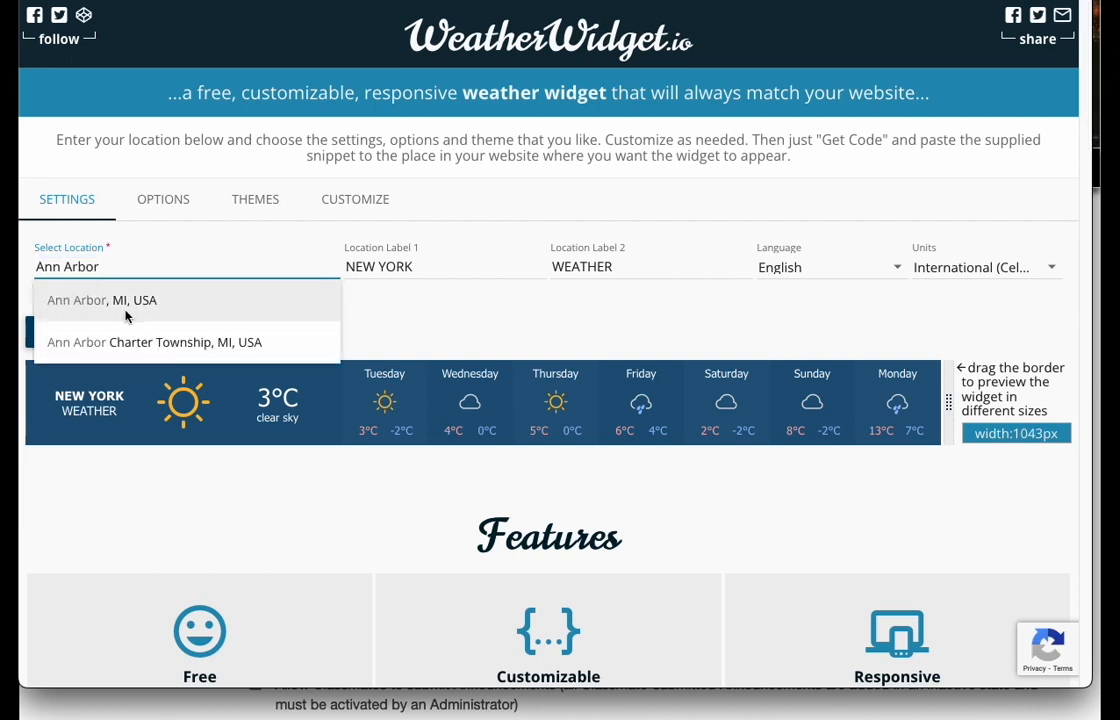
{"action": "left_click", "coordinate": [120, 305]}
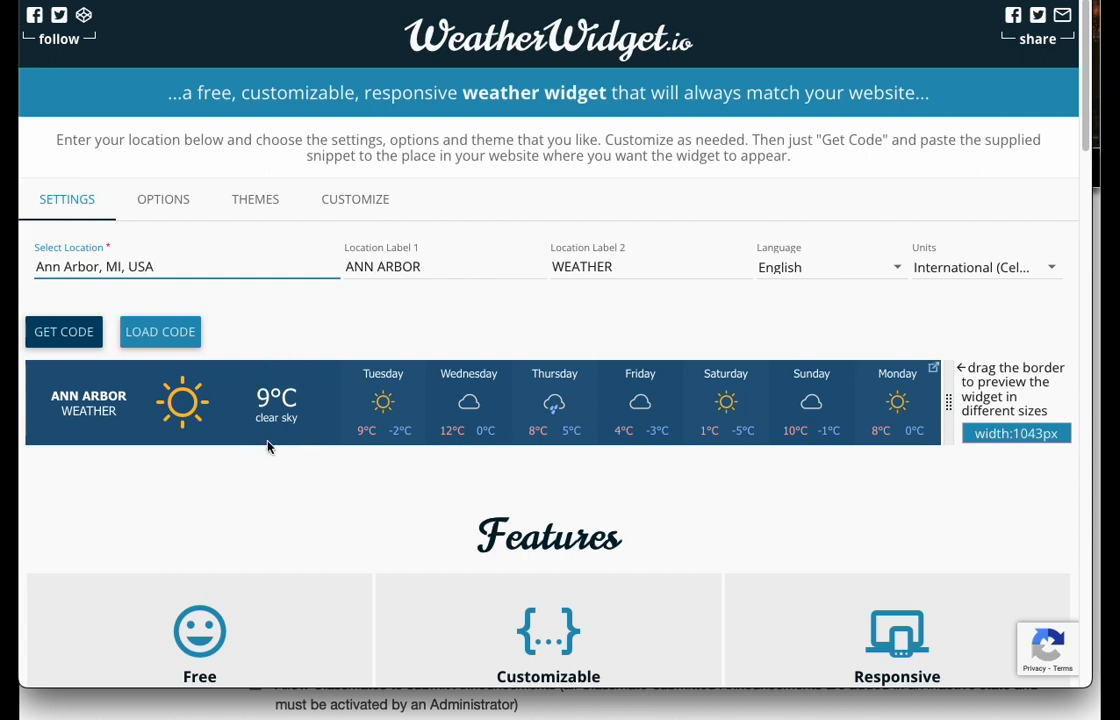
{"action": "left_click", "coordinate": [1050, 268]}
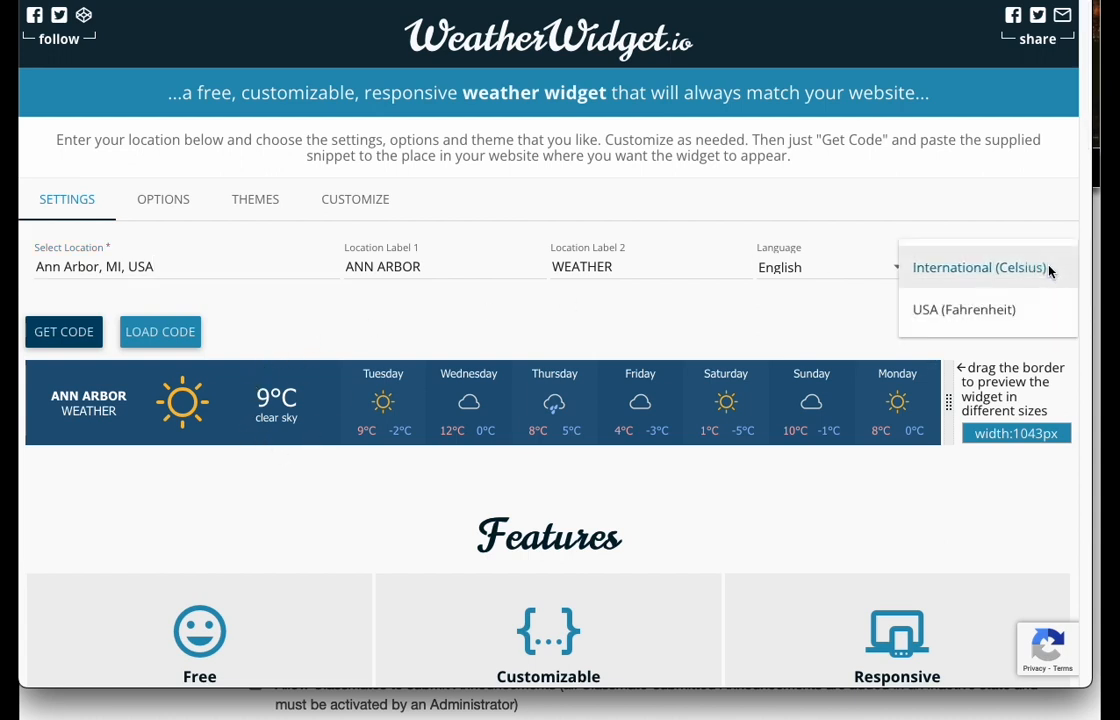
{"action": "left_click", "coordinate": [924, 312]}
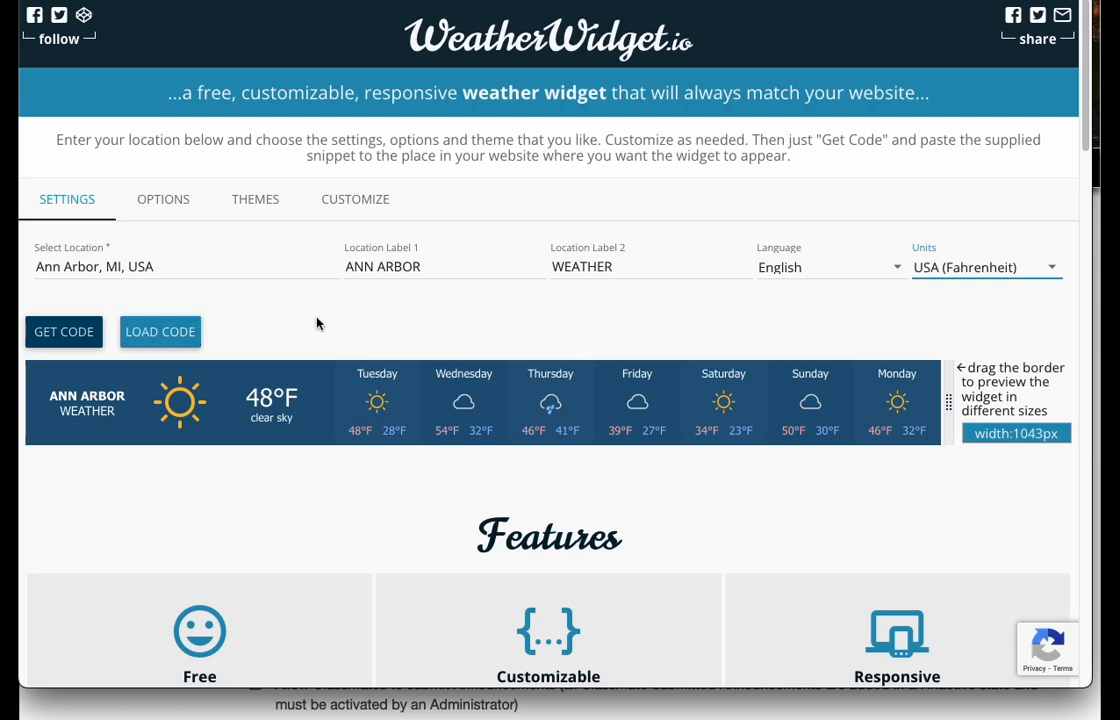
- Generate the Ann Arbor weather widget's embed code and copy it to the clipboard
{"action": "left_click", "coordinate": [62, 338]}
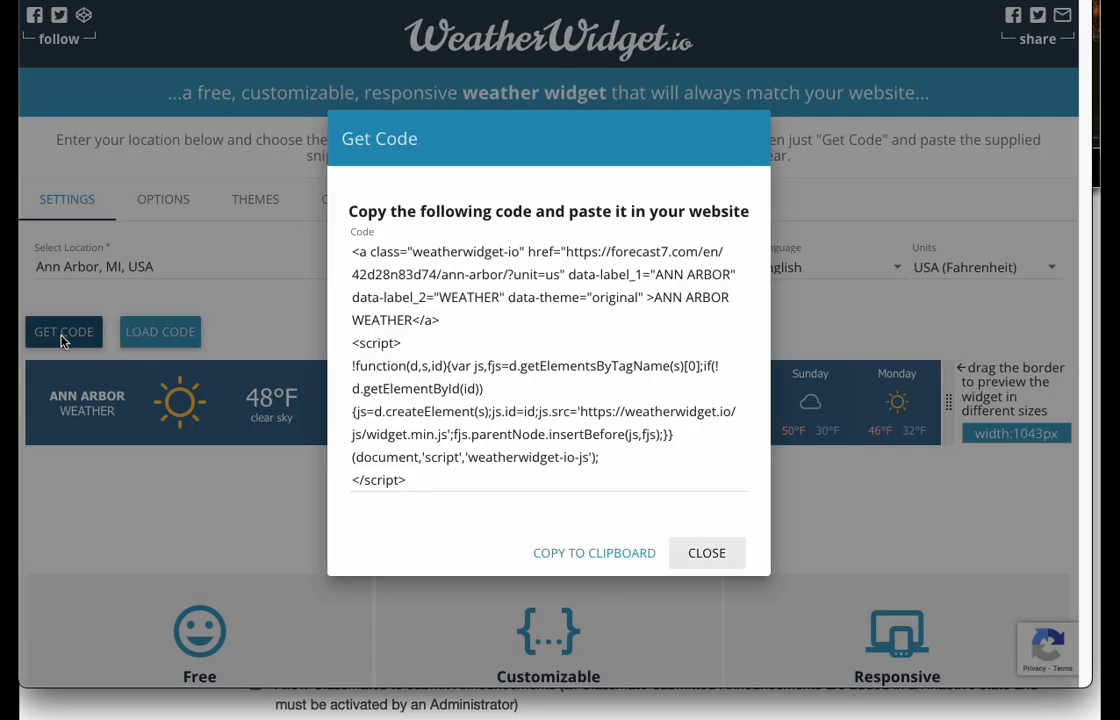
{"action": "left_click", "coordinate": [616, 556]}
{"action": "key", "text": "ctrl+c"}
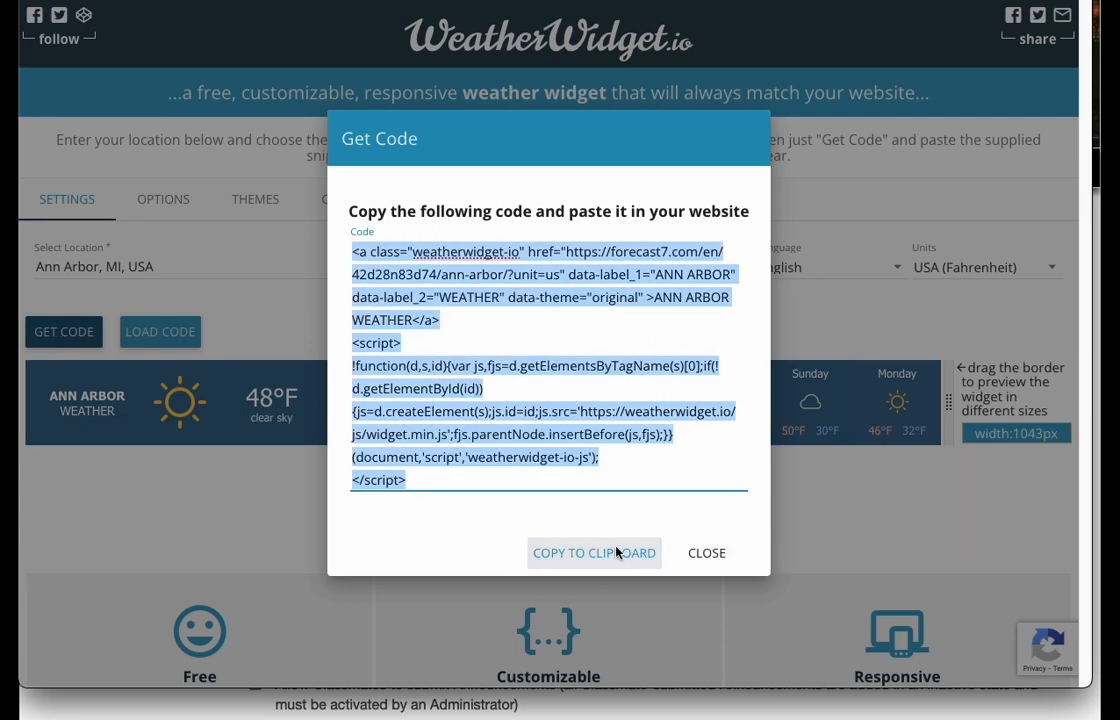
{"action": "left_click", "coordinate": [706, 556]}
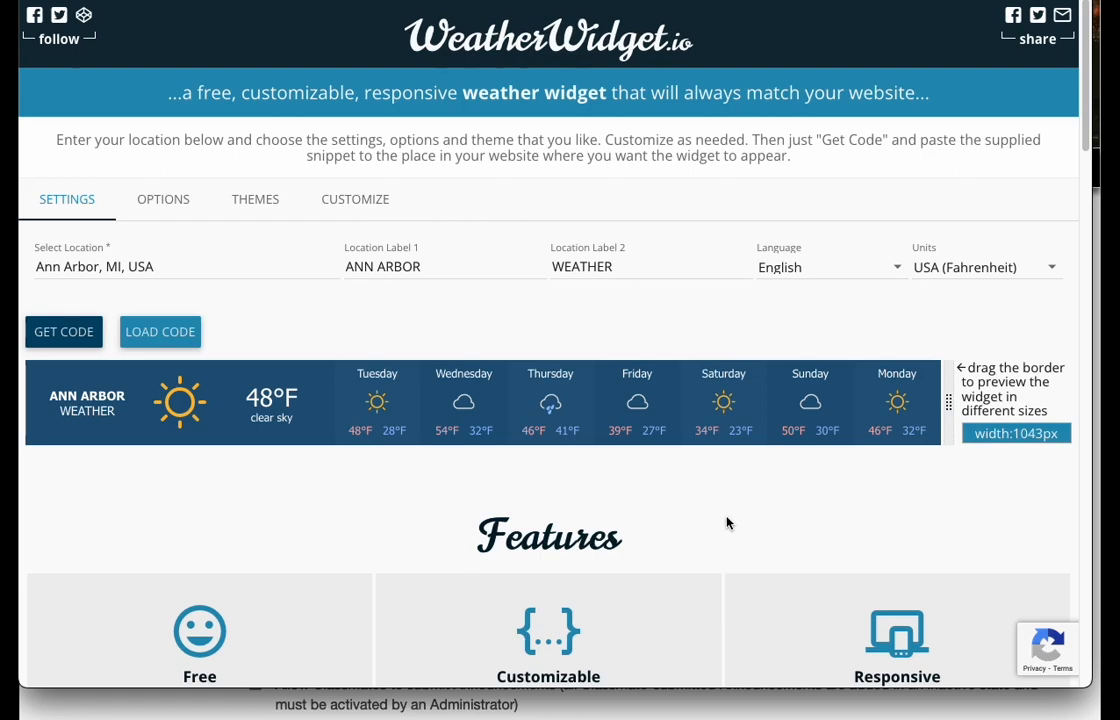
- Back on the Pioneer site, paste the copied widget code into the Weather announcement's HTML source and save the changes
{"action": "left_click_drag", "start_coordinate": [808, 0], "coordinate": [438, 0]}
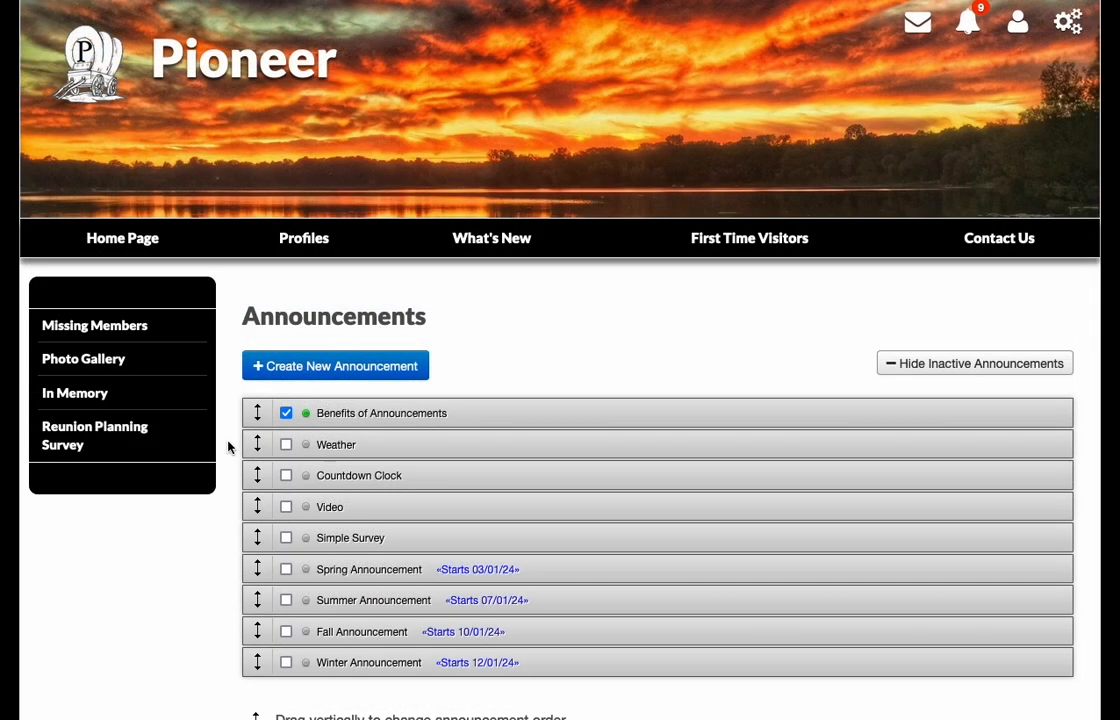
{"action": "mouse_move", "coordinate": [343, 447]}
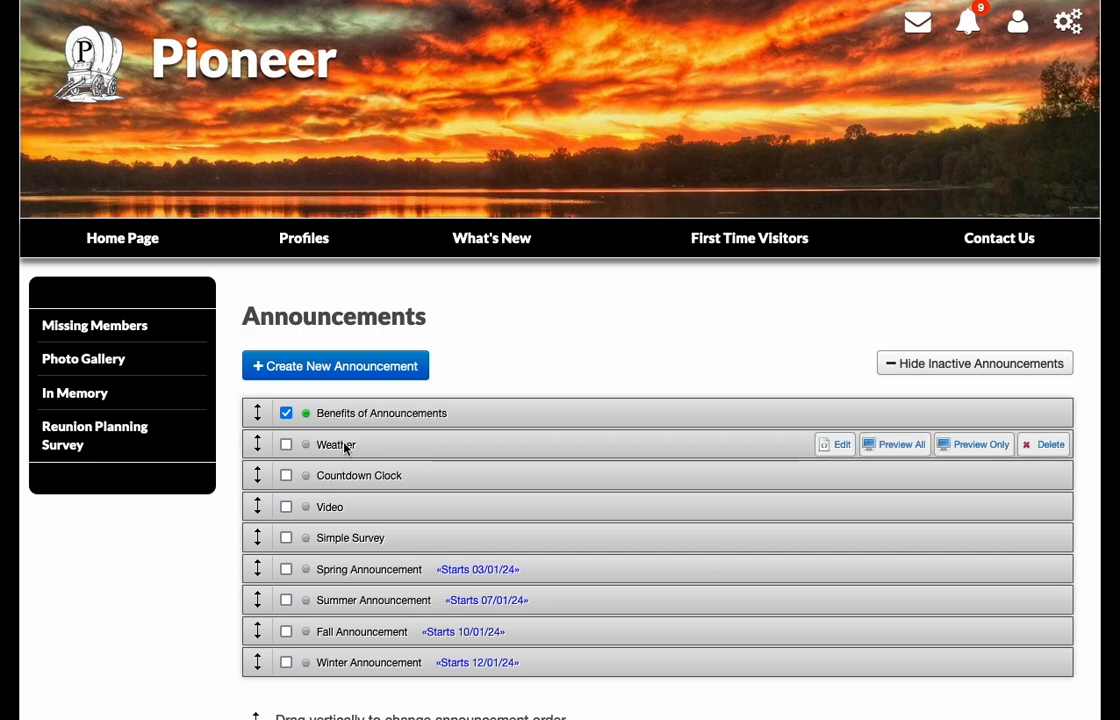
{"action": "left_click", "coordinate": [840, 447]}
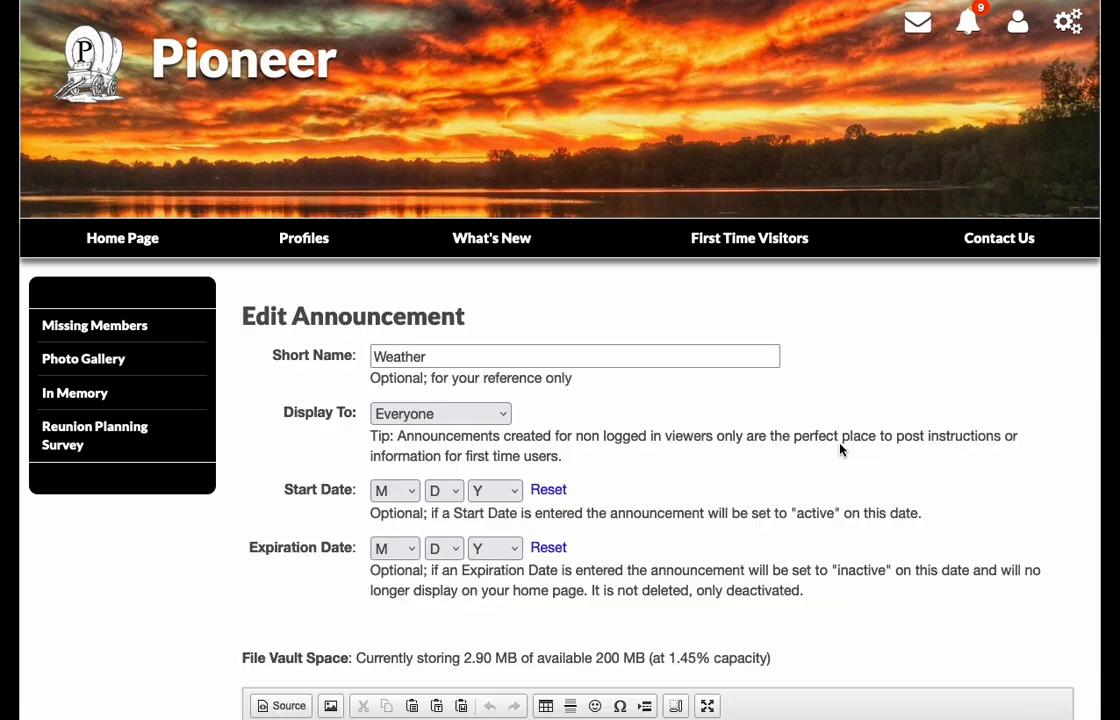
{"action": "scroll", "coordinate": [280, 458], "scroll_direction": "down", "scroll_amount": 3}
{"action": "scroll", "coordinate": [213, 425], "scroll_direction": "down", "scroll_amount": 5}
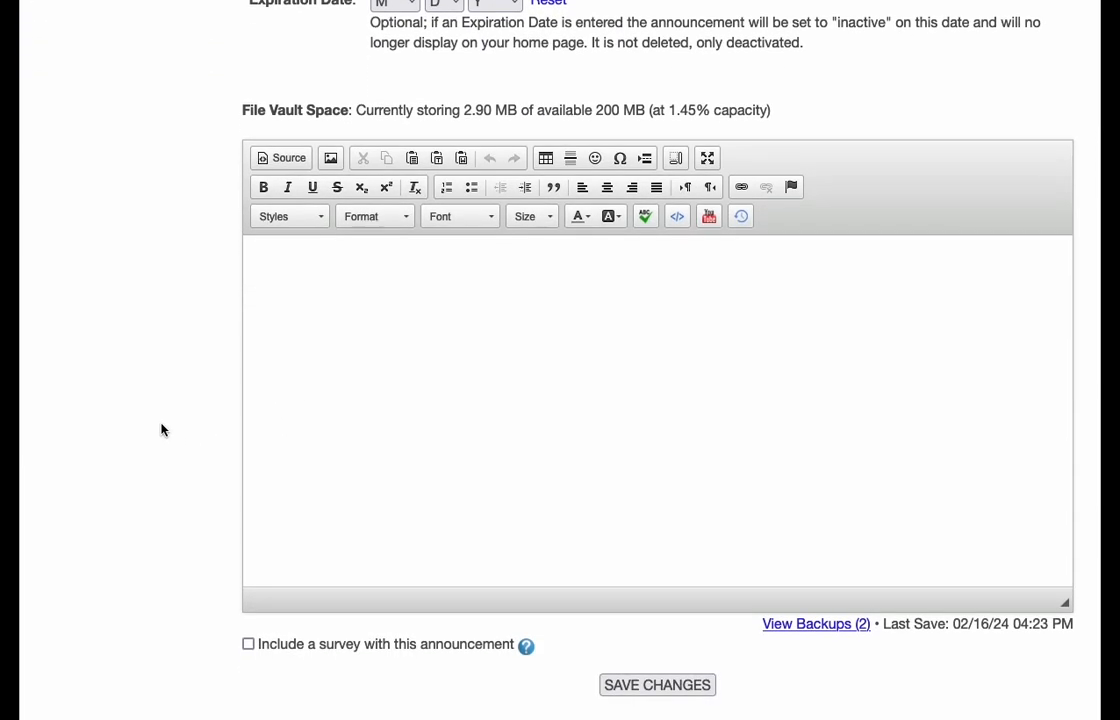
{"action": "left_click", "coordinate": [279, 160]}
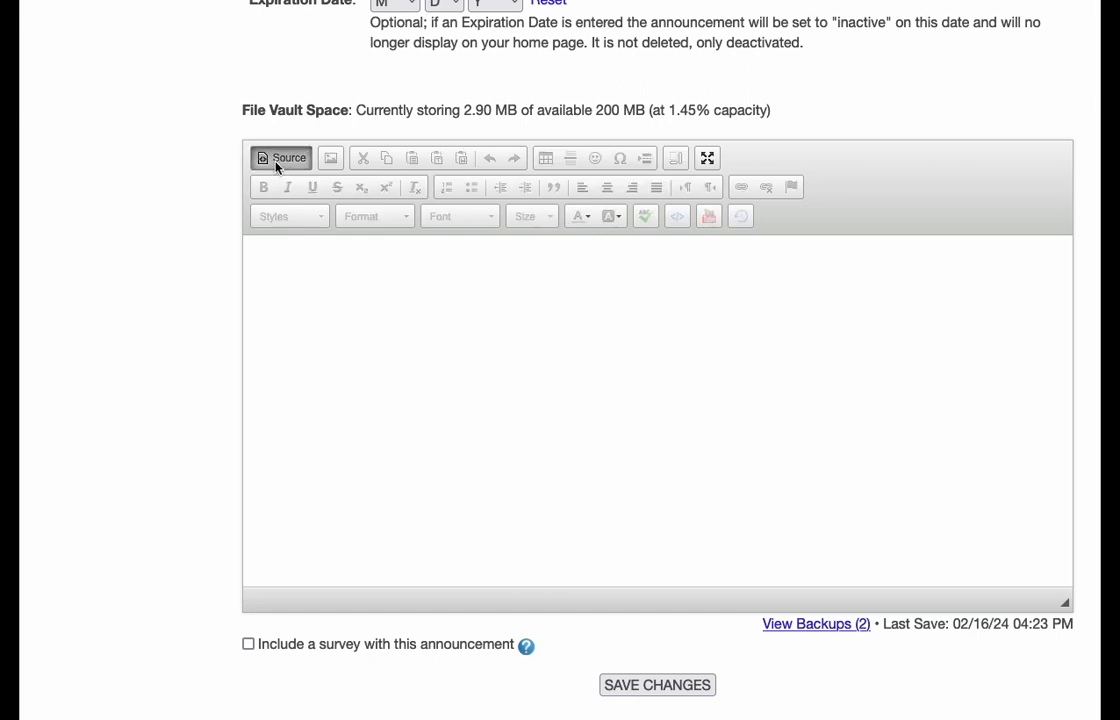
{"action": "left_click", "coordinate": [344, 291]}
{"action": "key", "text": "ctrl+v"}
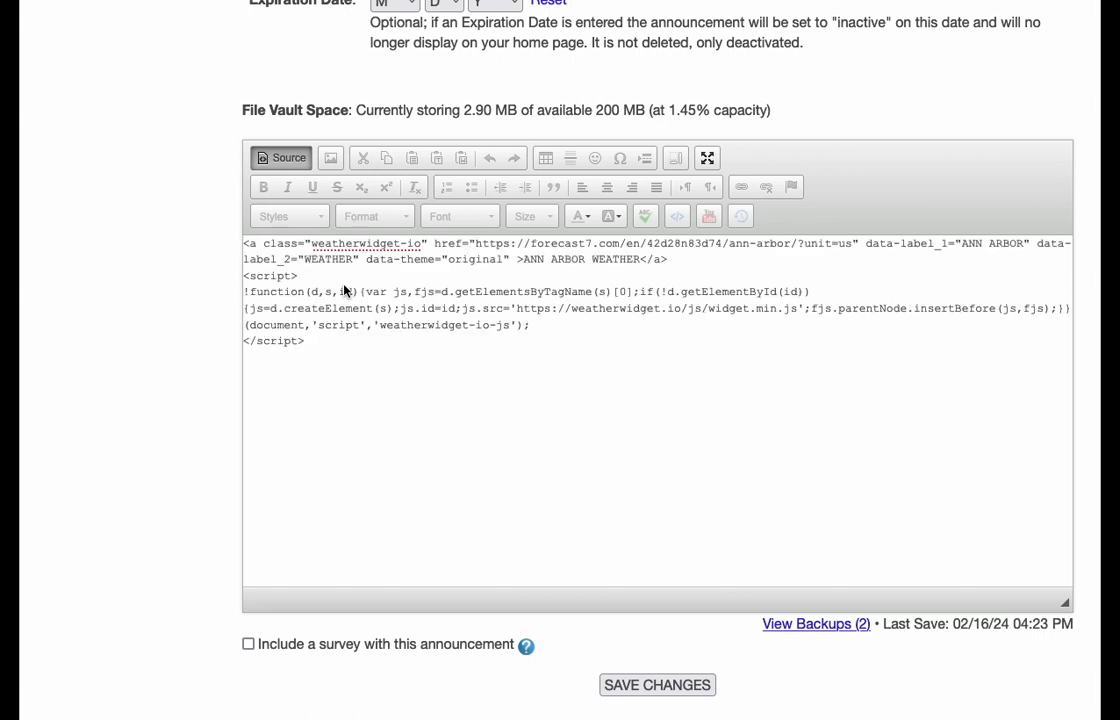
{"action": "left_click", "coordinate": [289, 160]}
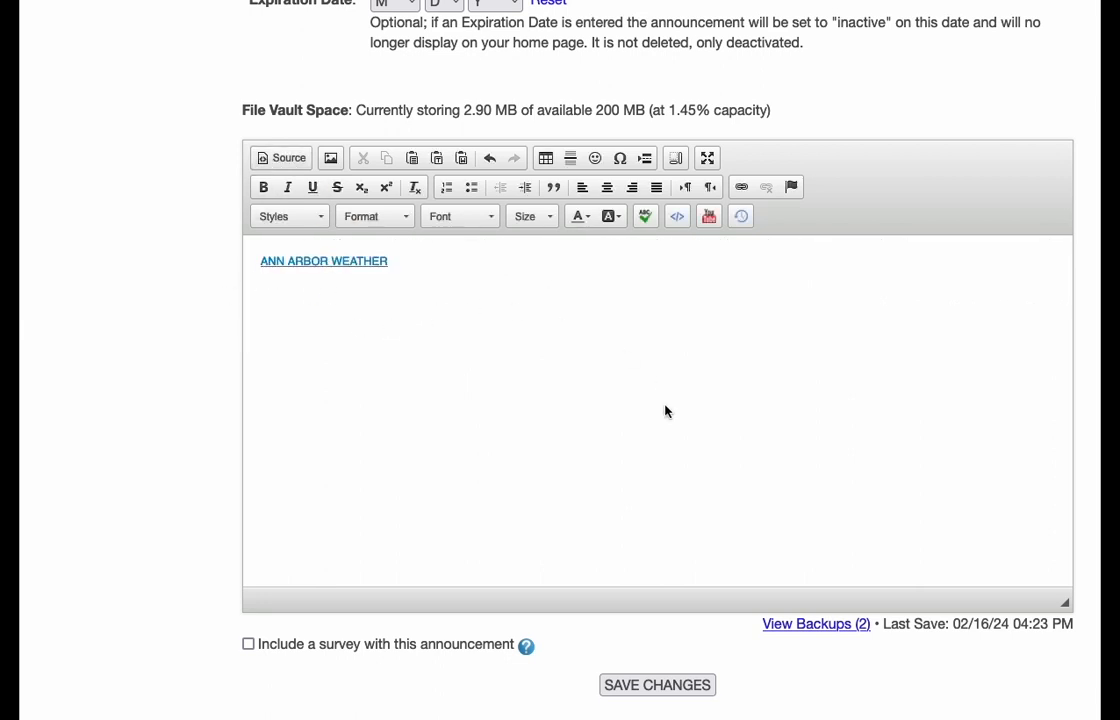
{"action": "left_click", "coordinate": [657, 689]}
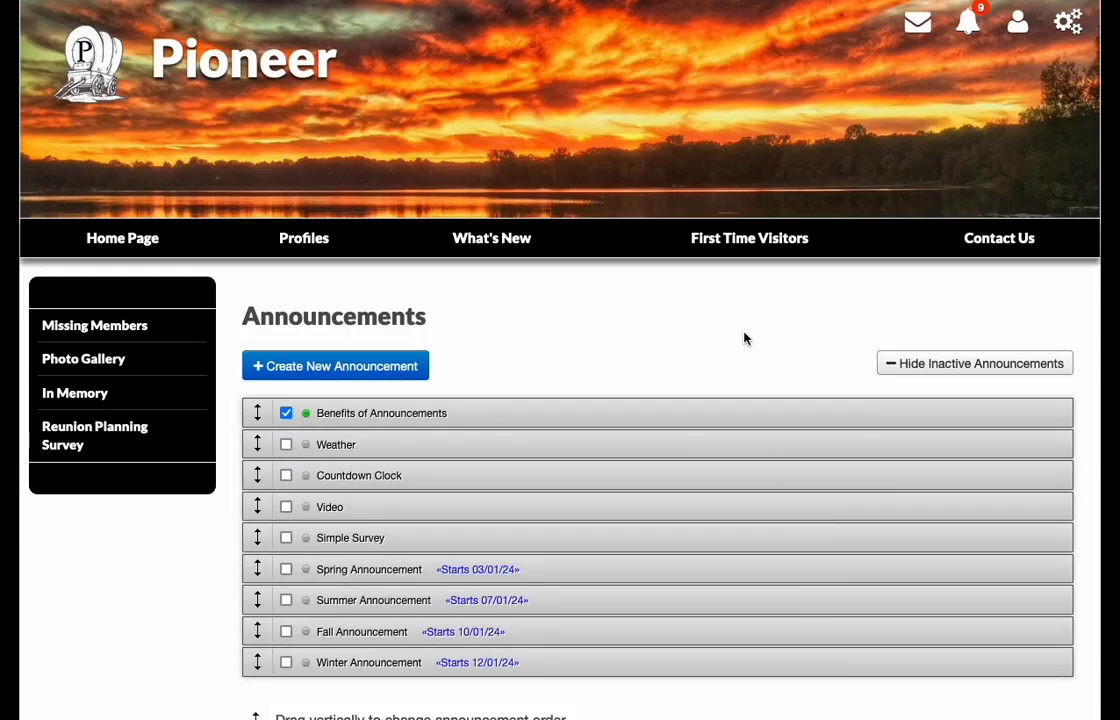
- Activate the Weather announcement and check the widget on the site's home page
{"action": "left_click", "coordinate": [286, 444]}
{"action": "left_click", "coordinate": [106, 245]}
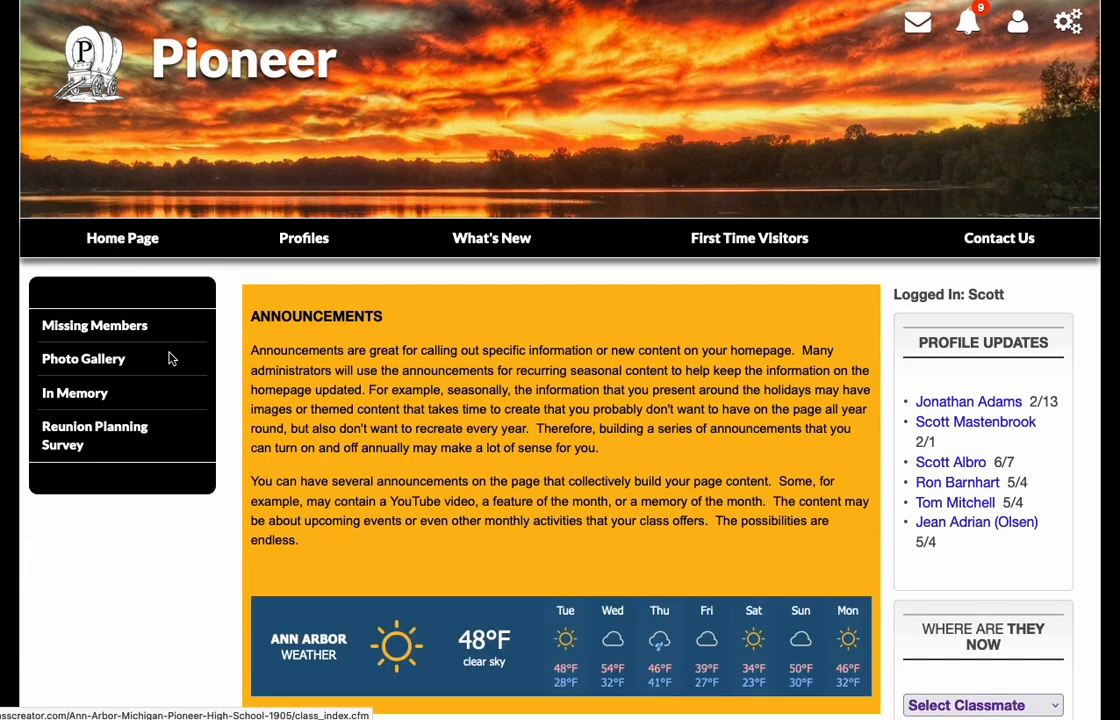
{"action": "scroll", "coordinate": [235, 497], "scroll_direction": "down", "scroll_amount": 2}
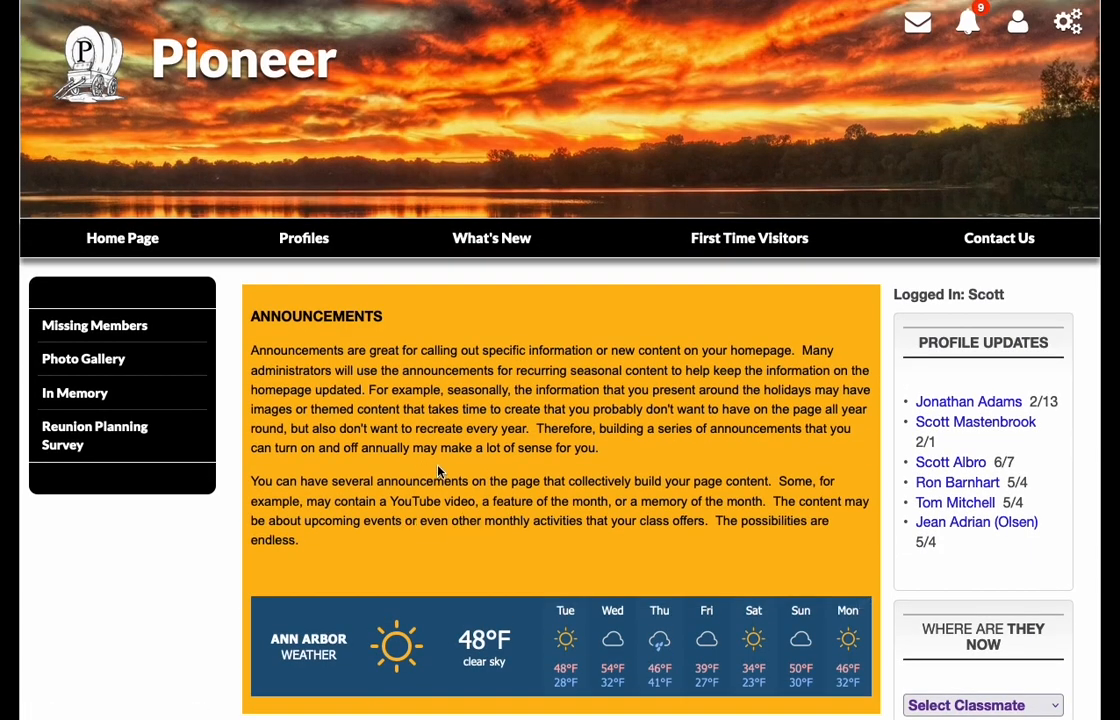
{"action": "scroll", "coordinate": [465, 435], "scroll_direction": "up", "scroll_amount": 3}
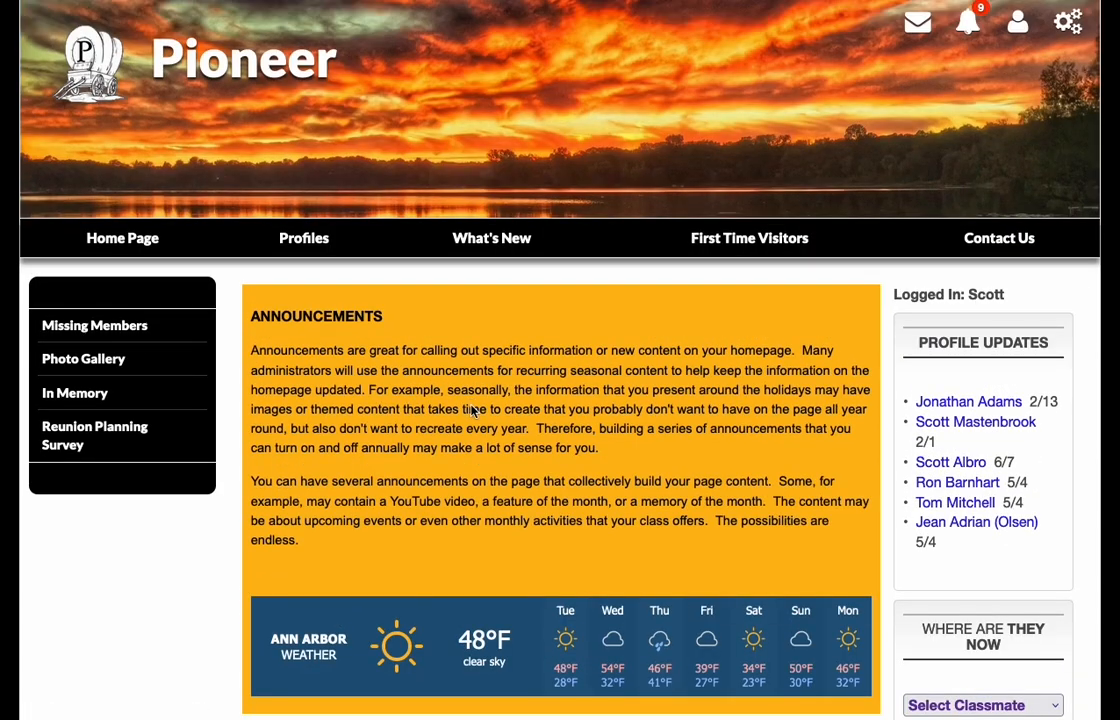
- Open the home page's module settings from the site pages list and go to its announcements for editing
{"action": "left_click", "coordinate": [1068, 20]}
{"action": "left_click", "coordinate": [990, 136]}
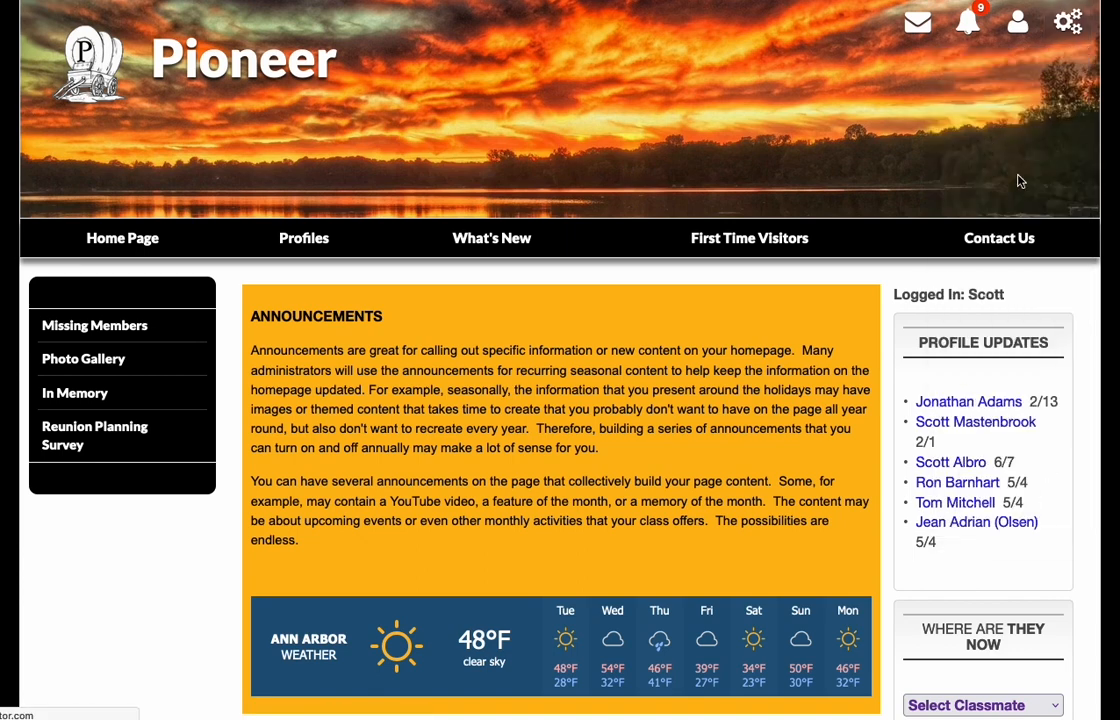
{"action": "scroll", "coordinate": [500, 285], "scroll_direction": "down", "scroll_amount": 4}
{"action": "mouse_move", "coordinate": [705, 305]}
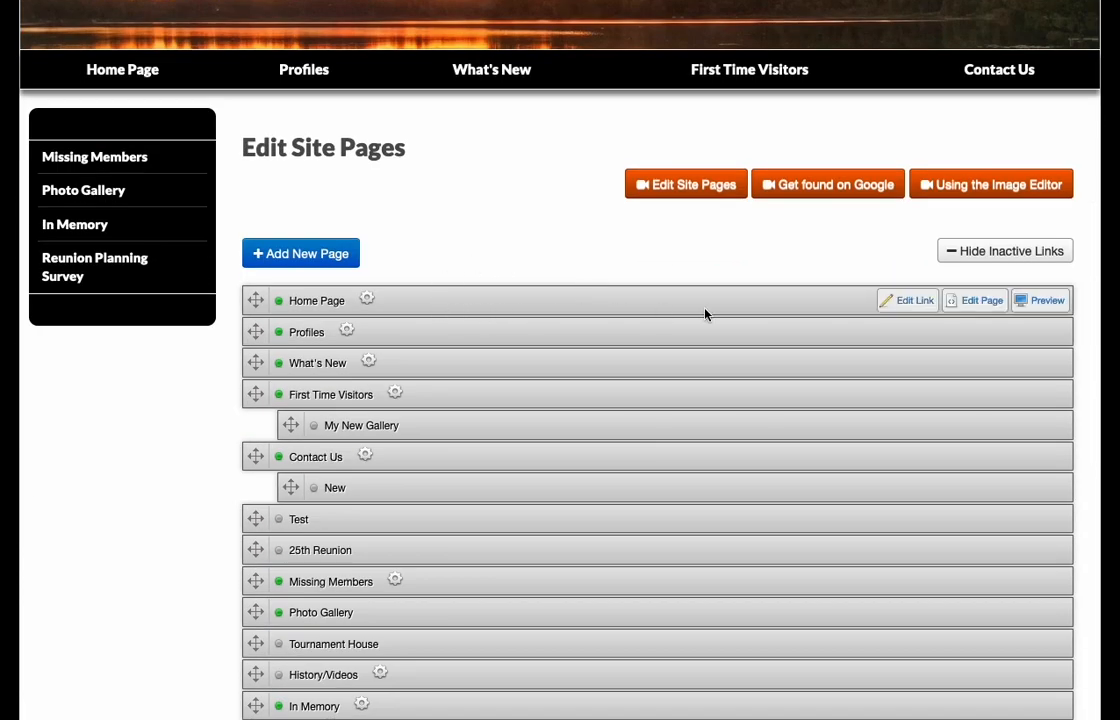
{"action": "left_click", "coordinate": [978, 304]}
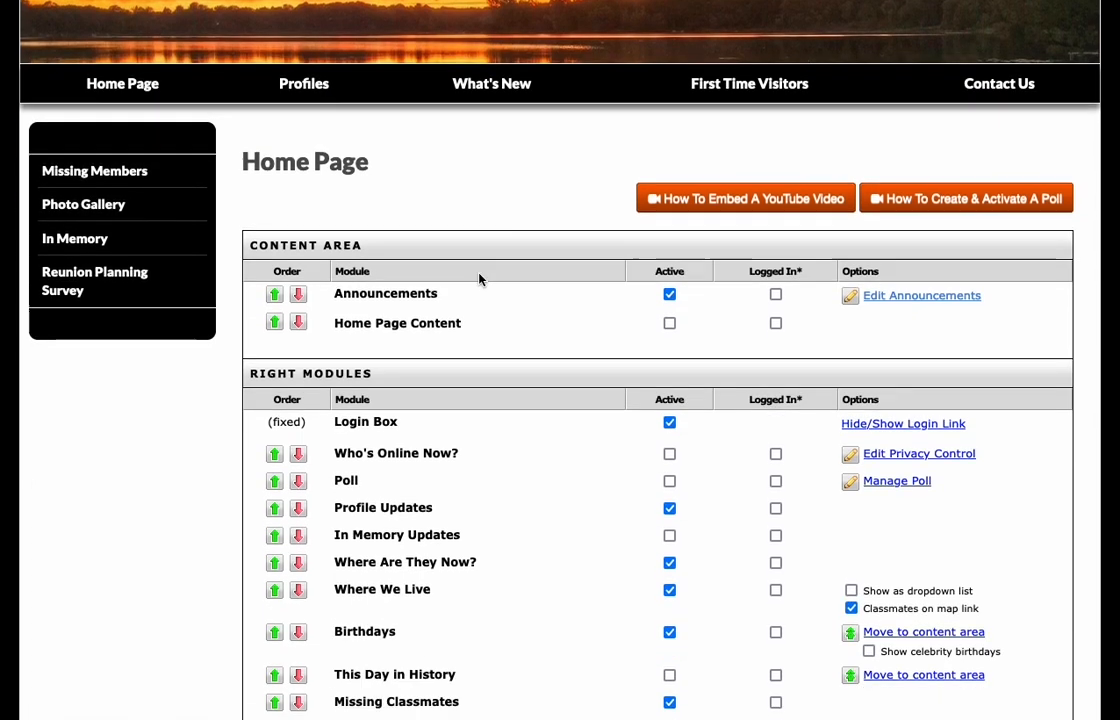
{"action": "left_click", "coordinate": [920, 296]}
- On timeanddate's free countdown timer page, set the countdown date to May 1, 2024
{"action": "scroll", "coordinate": [595, 302], "scroll_direction": "down", "scroll_amount": 5}
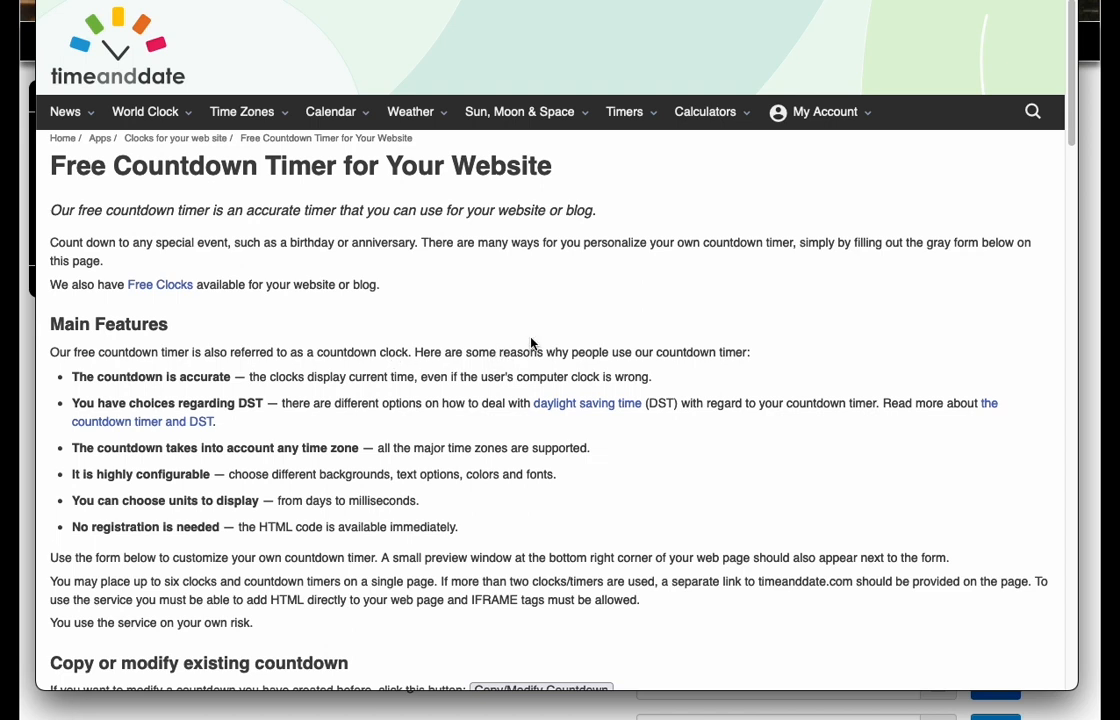
{"action": "scroll", "coordinate": [535, 333], "scroll_direction": "down", "scroll_amount": 5}
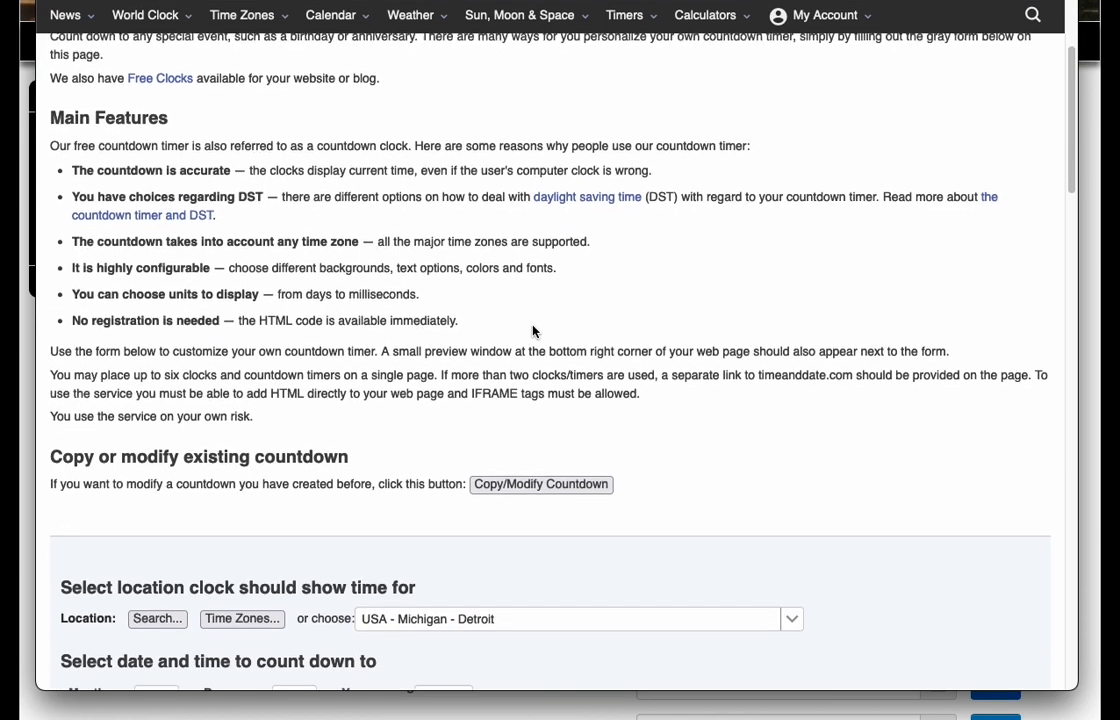
{"action": "scroll", "coordinate": [535, 330], "scroll_direction": "down", "scroll_amount": 2}
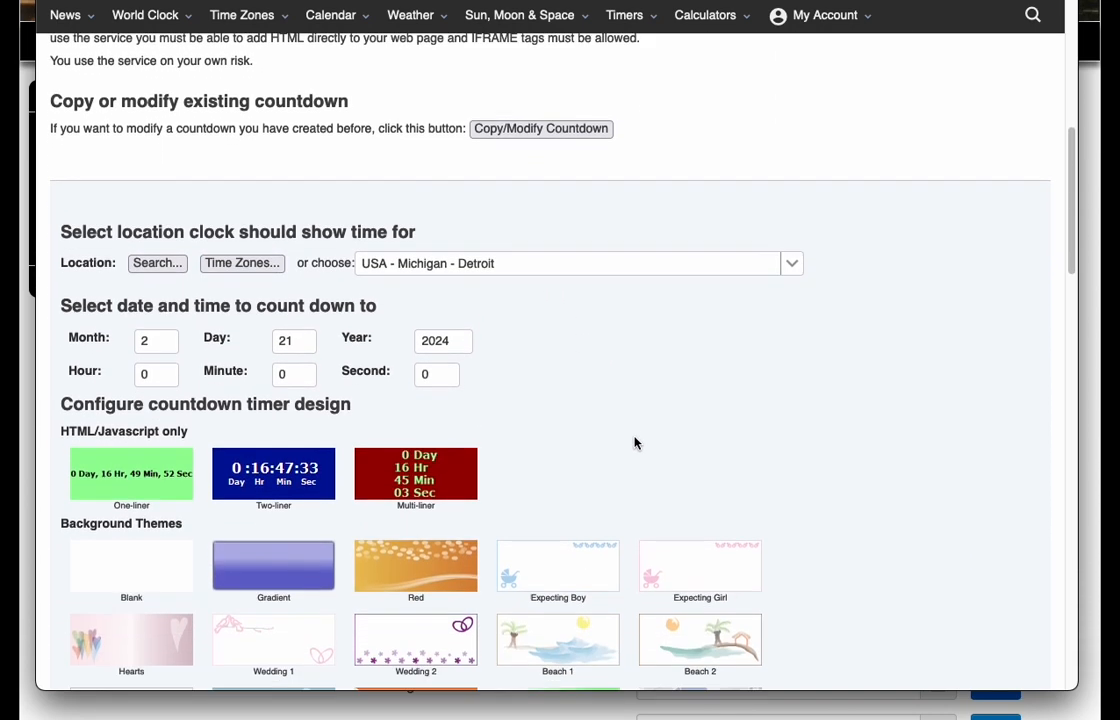
{"action": "scroll", "coordinate": [648, 431], "scroll_direction": "down", "scroll_amount": 1}
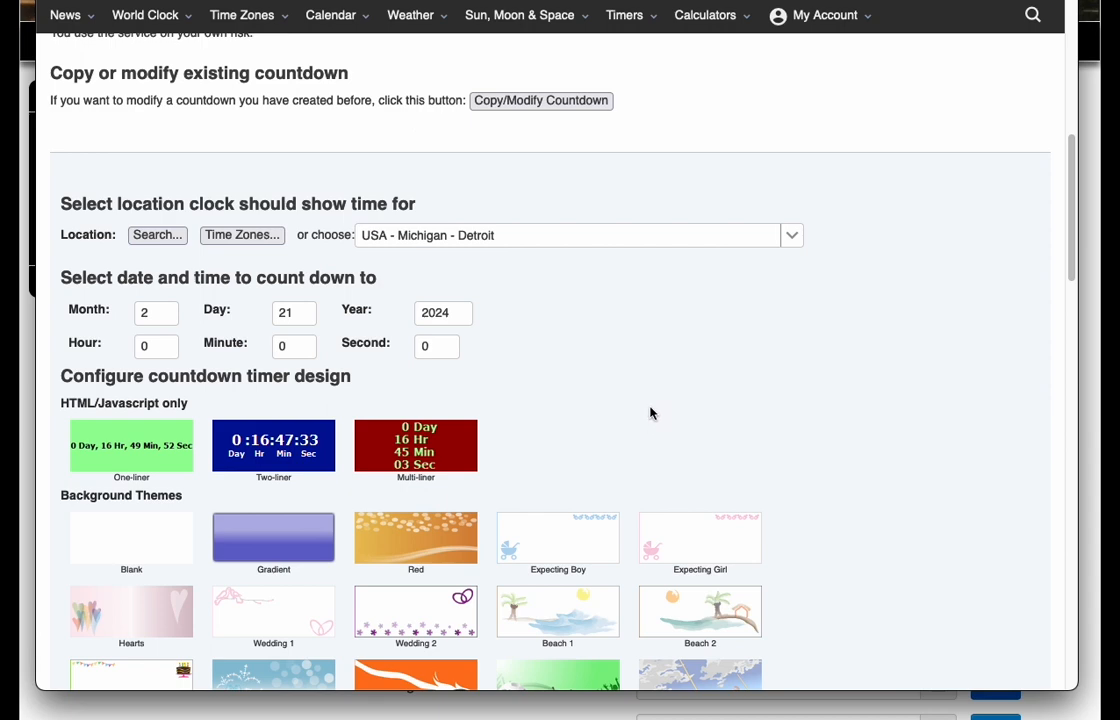
{"action": "scroll", "coordinate": [600, 300], "scroll_direction": "down", "scroll_amount": 3}
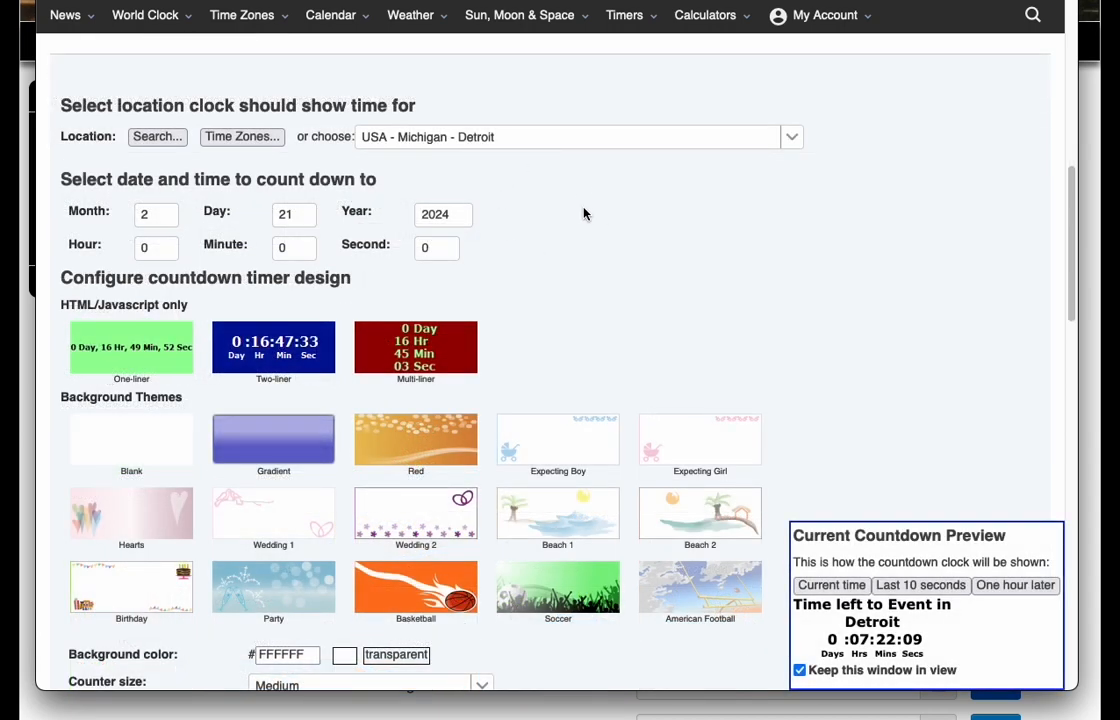
{"action": "left_click", "coordinate": [143, 214]}
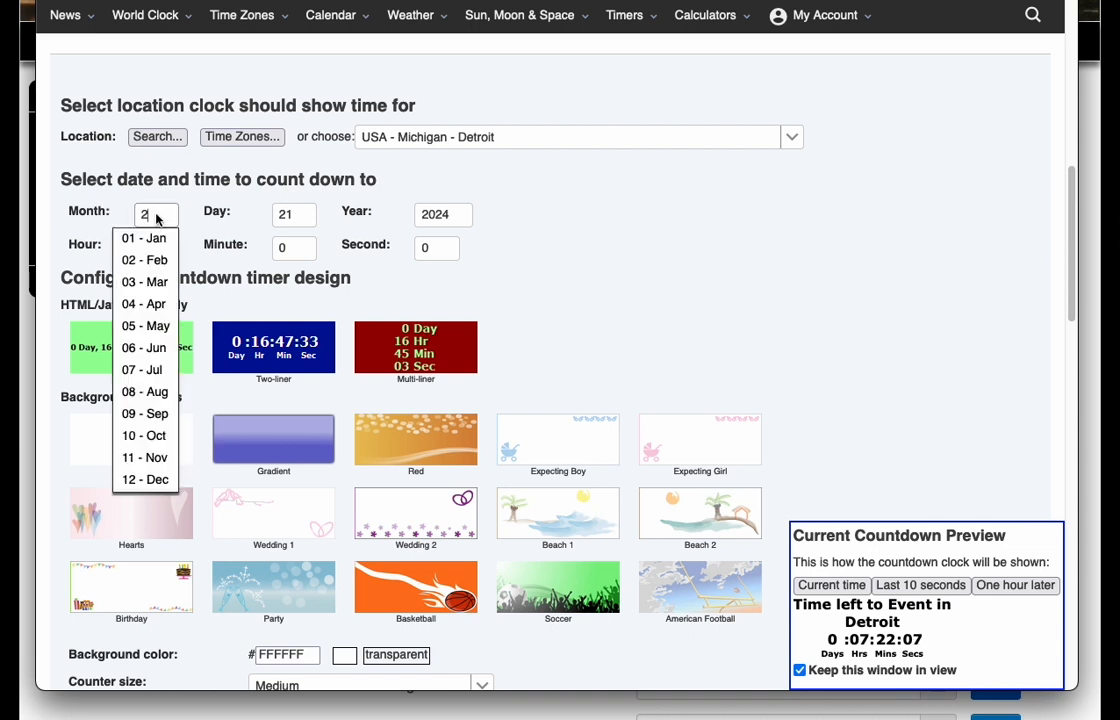
{"action": "left_click", "coordinate": [150, 262]}
{"action": "left_click", "coordinate": [284, 214]}
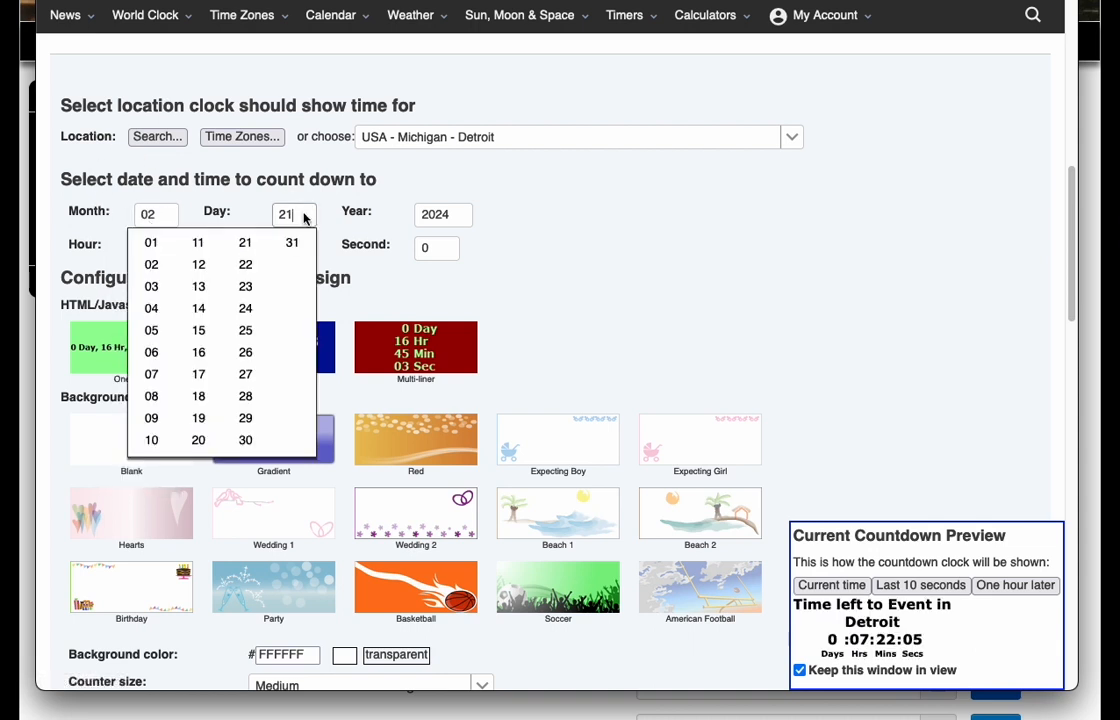
{"action": "left_click", "coordinate": [151, 242]}
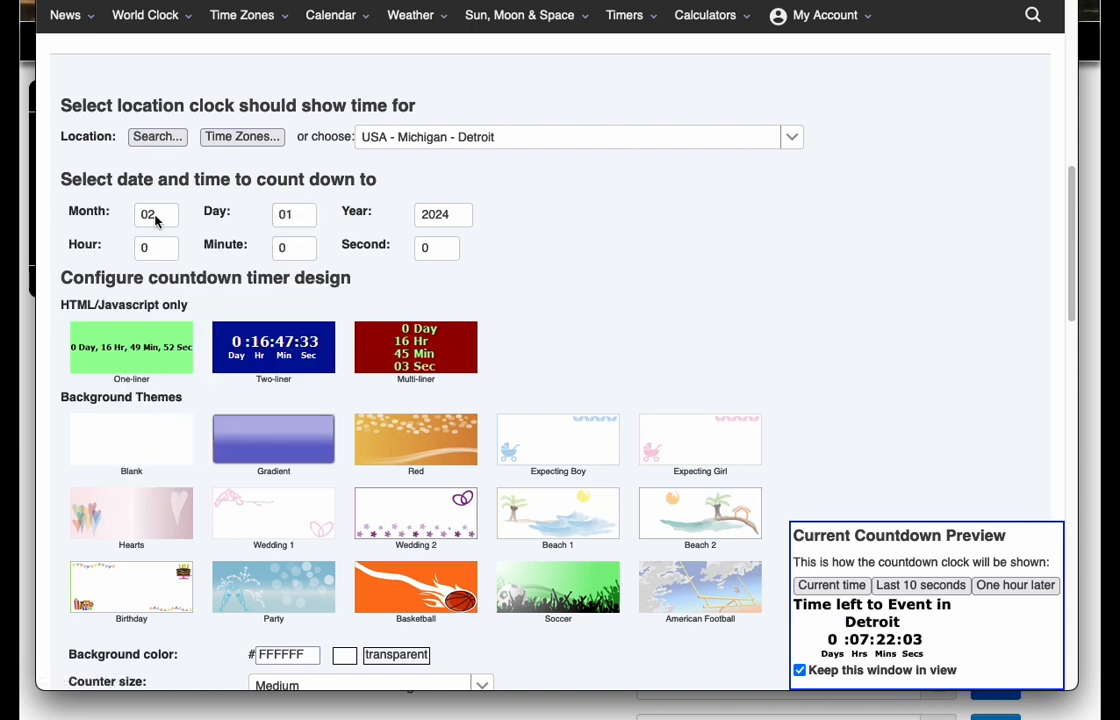
{"action": "left_click", "coordinate": [160, 216]}
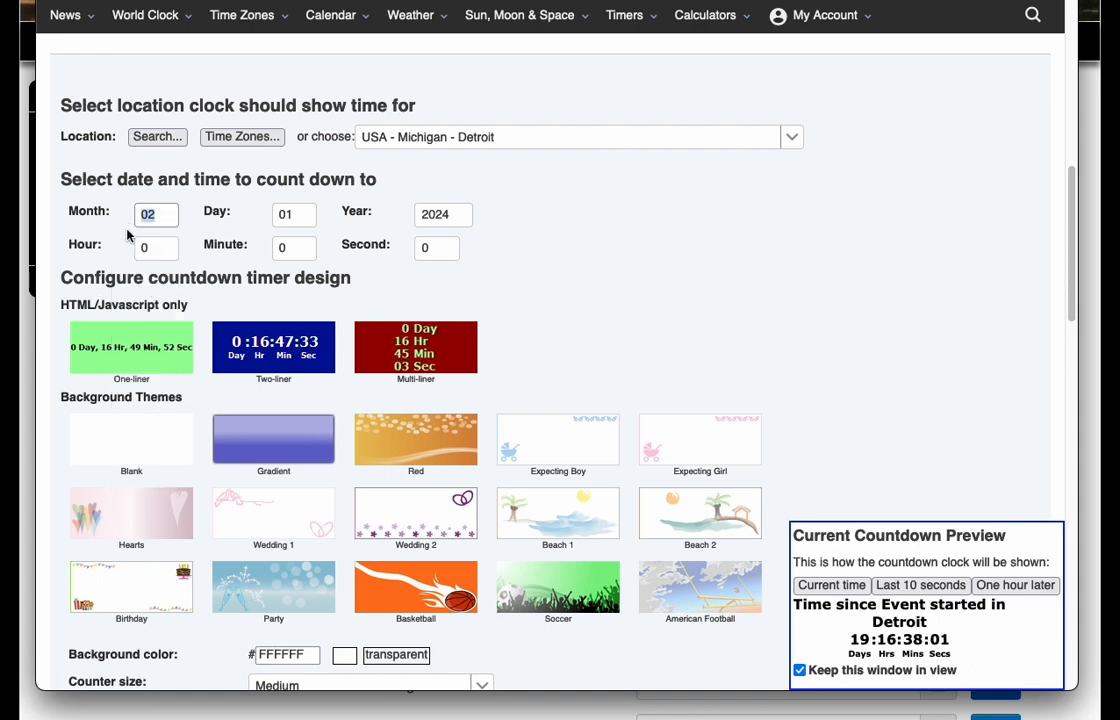
{"action": "double_click", "coordinate": [140, 214]}
{"action": "left_click", "coordinate": [138, 214]}
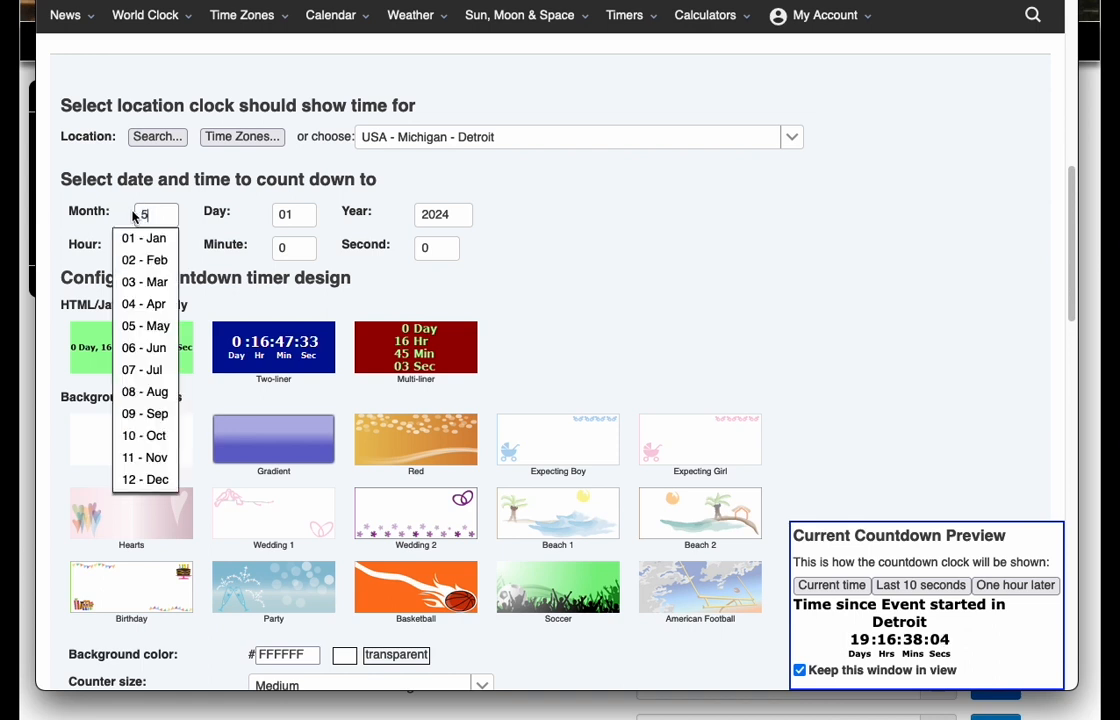
{"action": "left_click", "coordinate": [140, 325]}
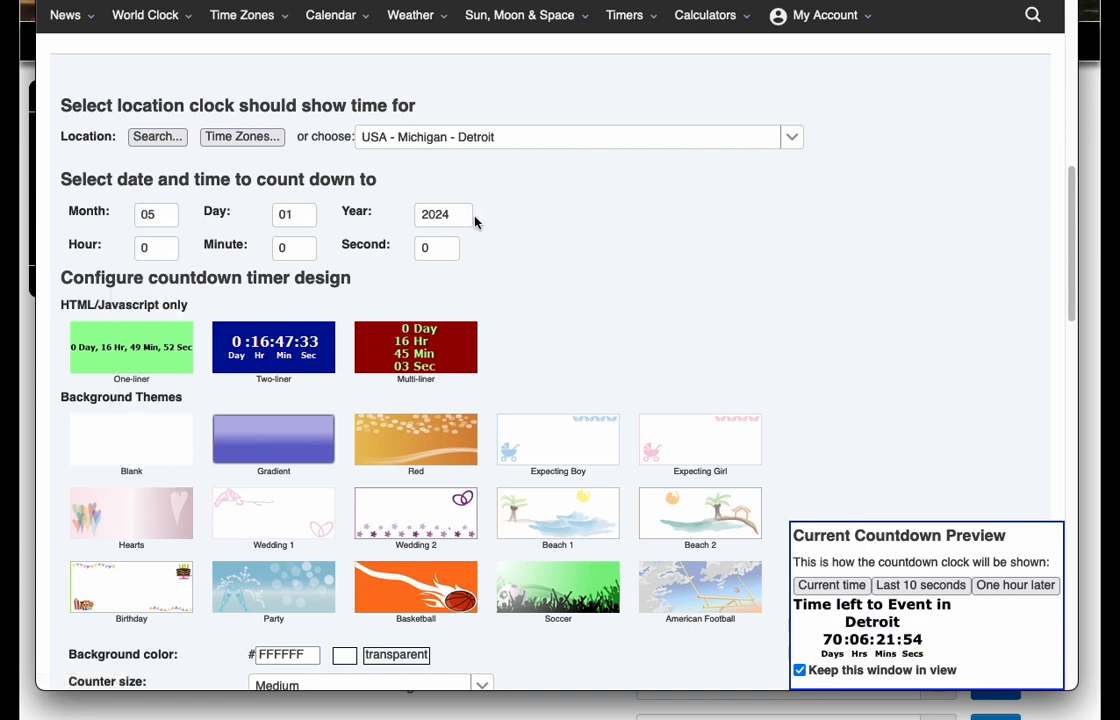
- Give the countdown timer the Blank background theme with background color FF9900
{"action": "scroll", "coordinate": [606, 307], "scroll_direction": "down", "scroll_amount": 1}
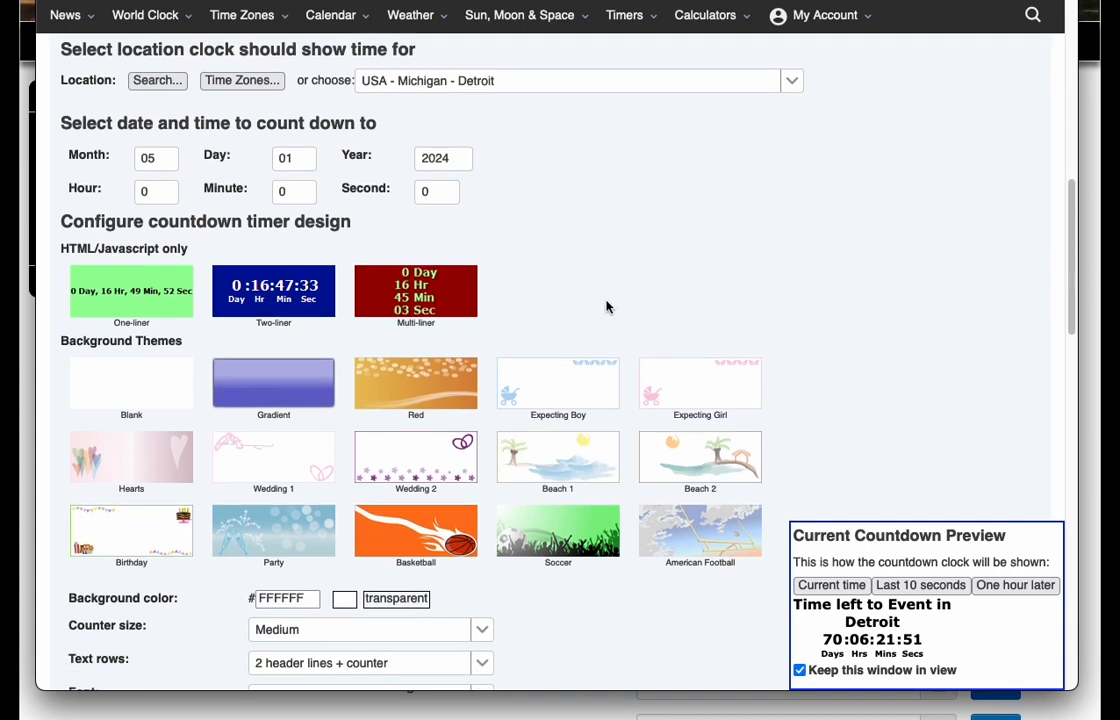
{"action": "left_click", "coordinate": [281, 298]}
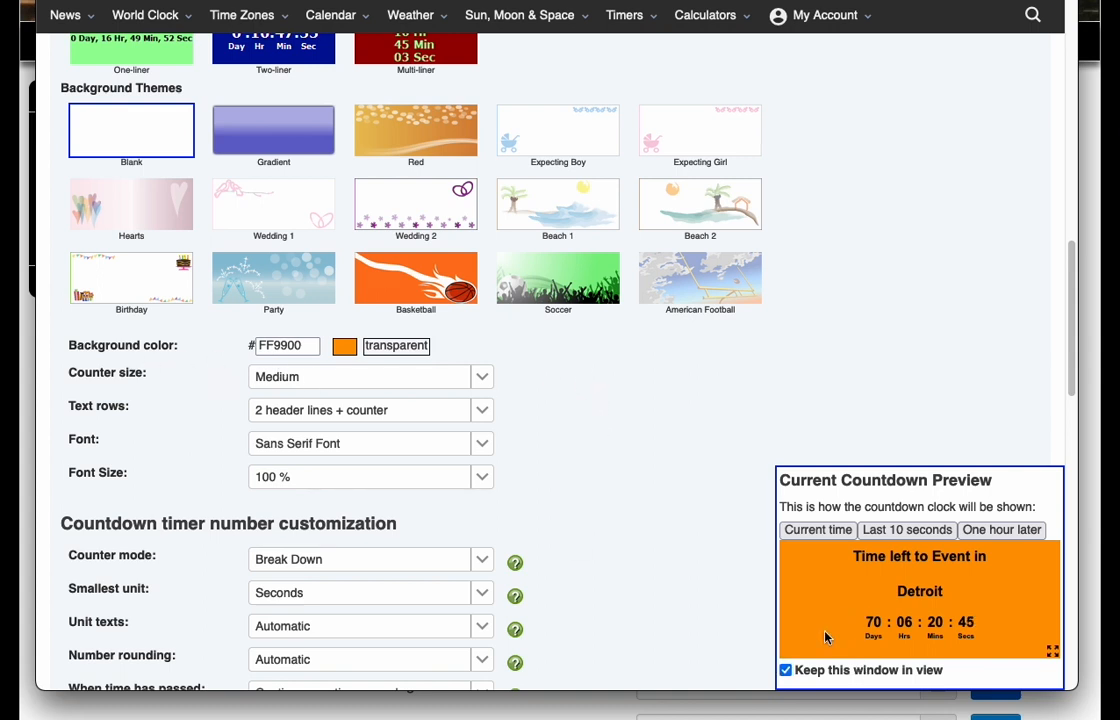
- Try the Very small and Very large counter sizes in the countdown preview and restore Medium
{"action": "left_click", "coordinate": [480, 378]}
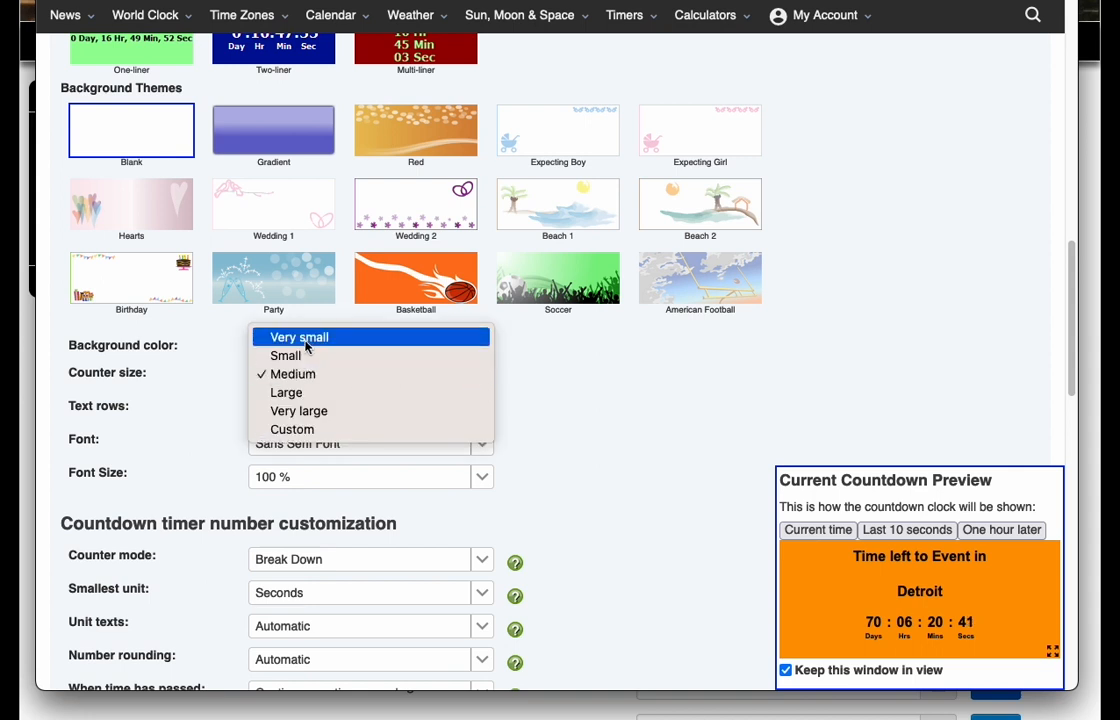
{"action": "left_click", "coordinate": [306, 341]}
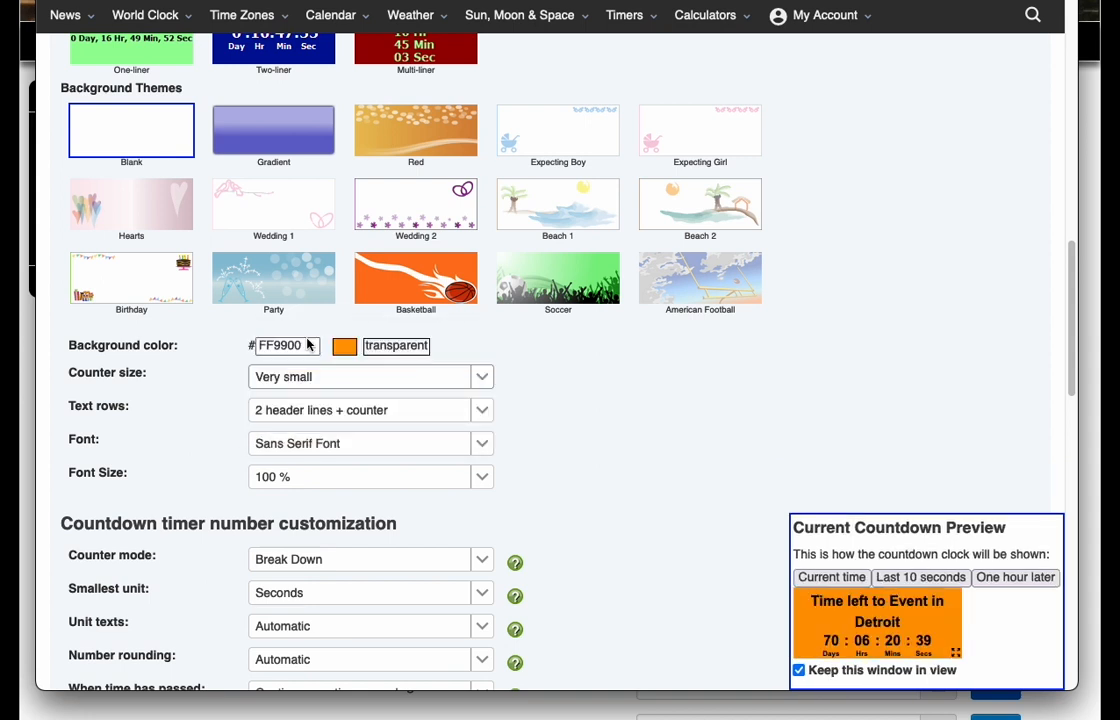
{"action": "left_click", "coordinate": [482, 376]}
{"action": "left_click", "coordinate": [322, 448]}
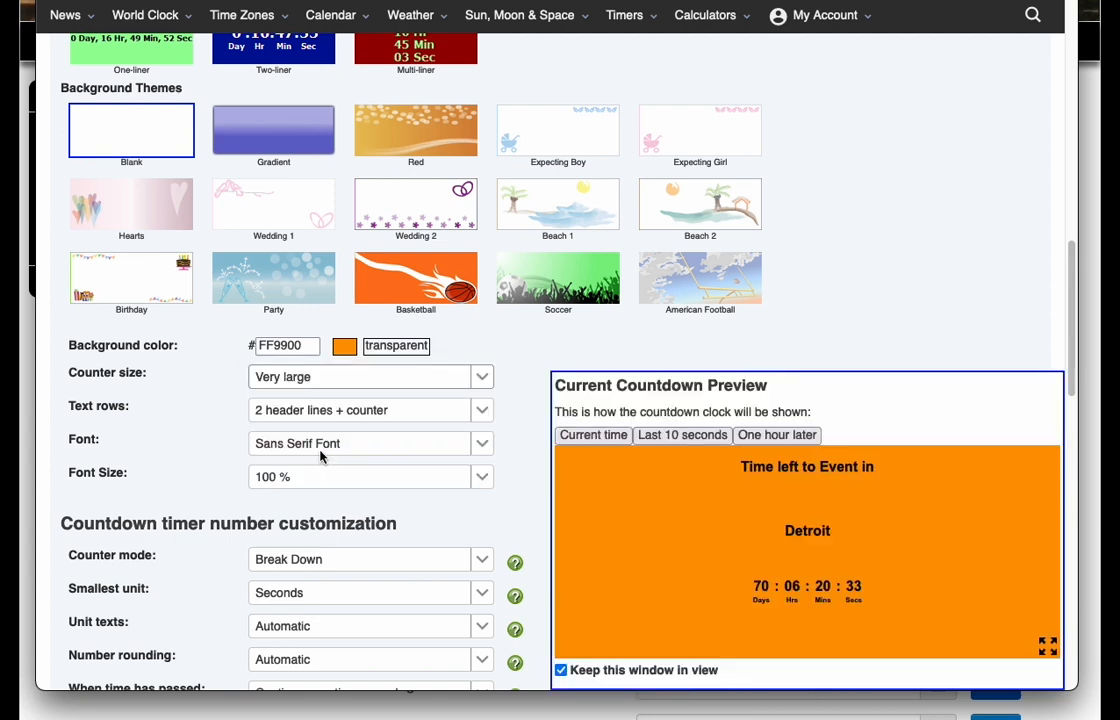
{"action": "left_click", "coordinate": [482, 377]}
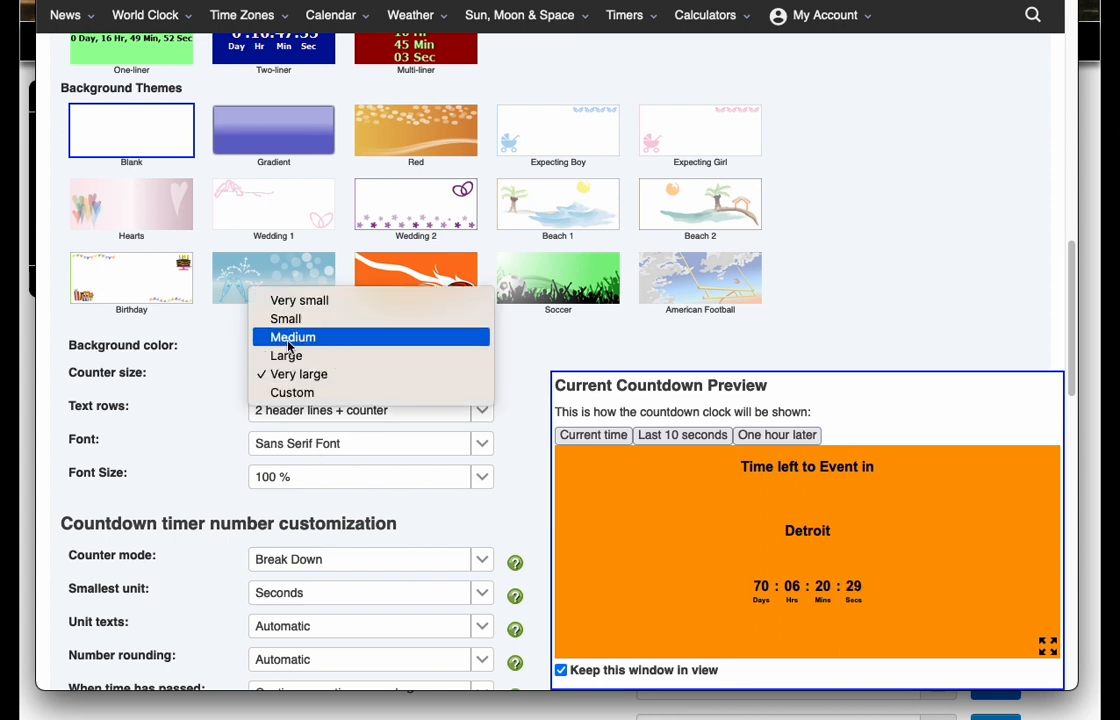
{"action": "left_click", "coordinate": [258, 335]}
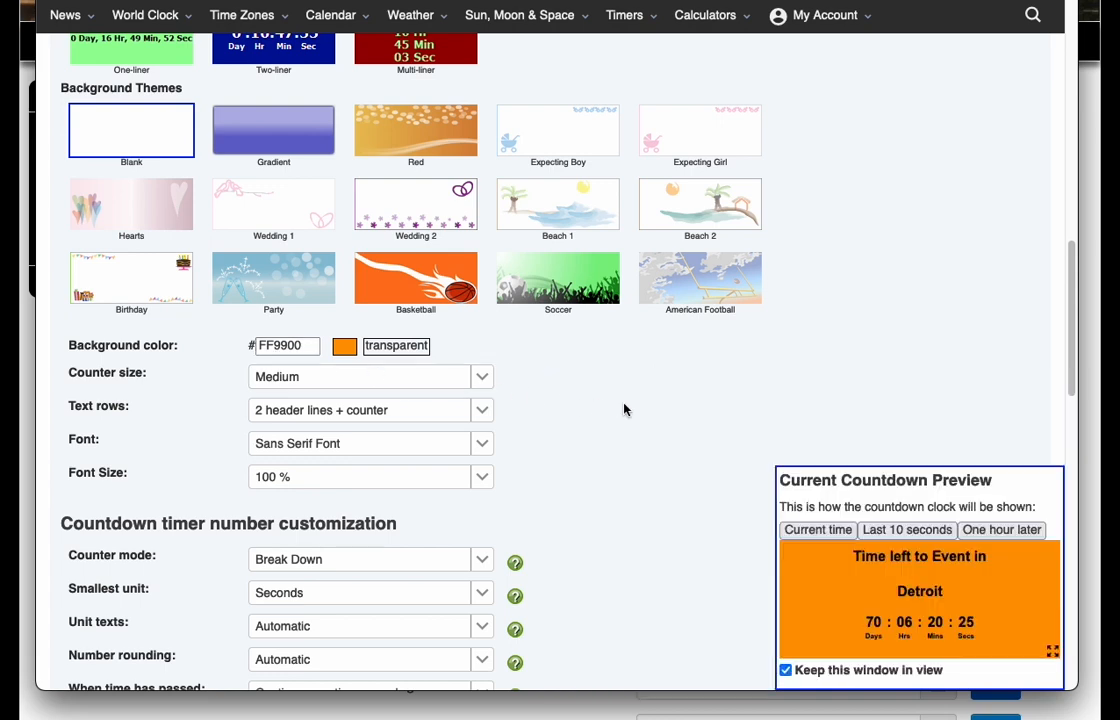
- Generate the HTML code for the countdown timer and copy all of it to the clipboard
{"action": "scroll", "coordinate": [624, 409], "scroll_direction": "down", "scroll_amount": 3}
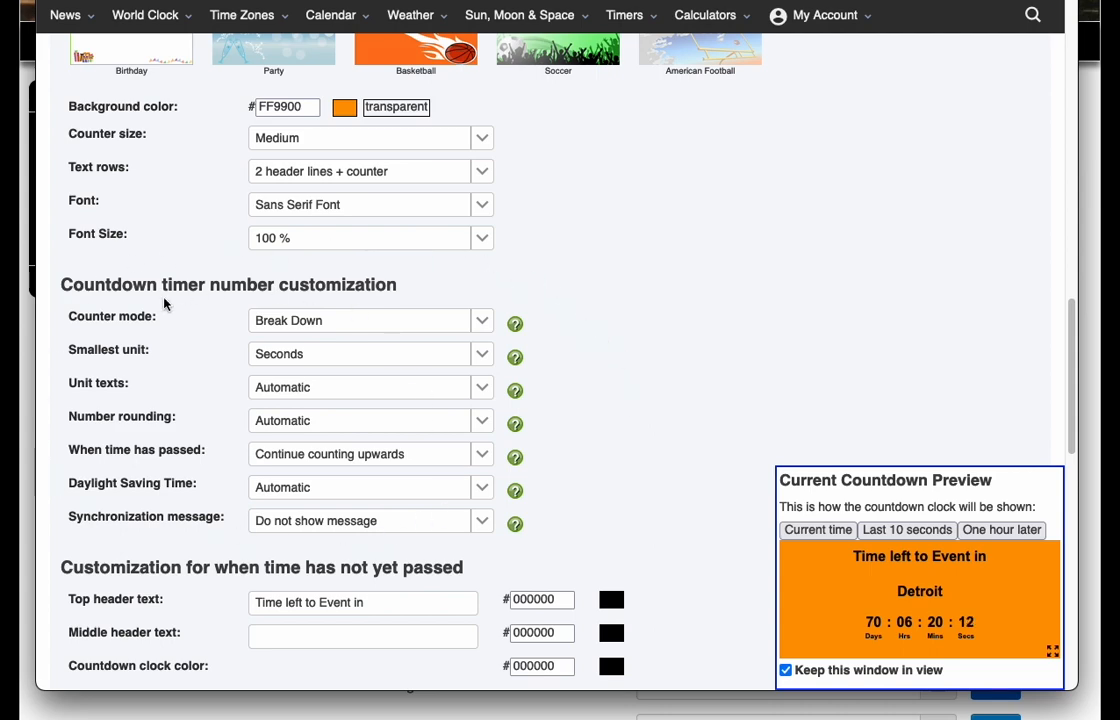
{"action": "scroll", "coordinate": [165, 303], "scroll_direction": "down", "scroll_amount": 2}
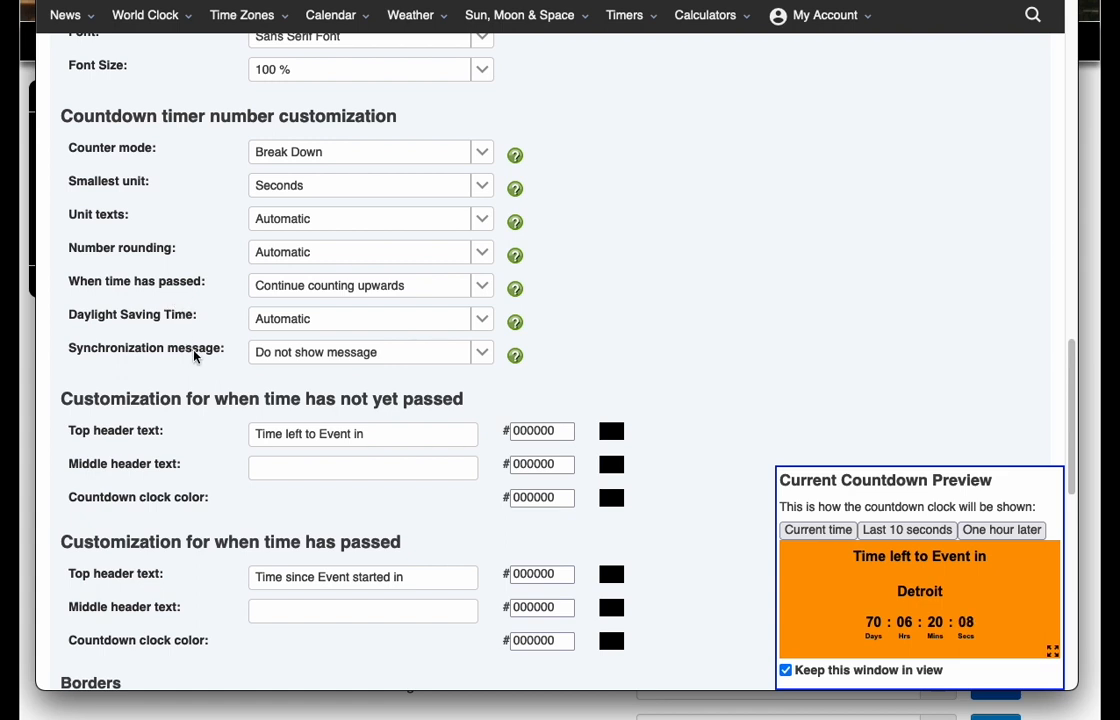
{"action": "scroll", "coordinate": [196, 354], "scroll_direction": "down", "scroll_amount": 1}
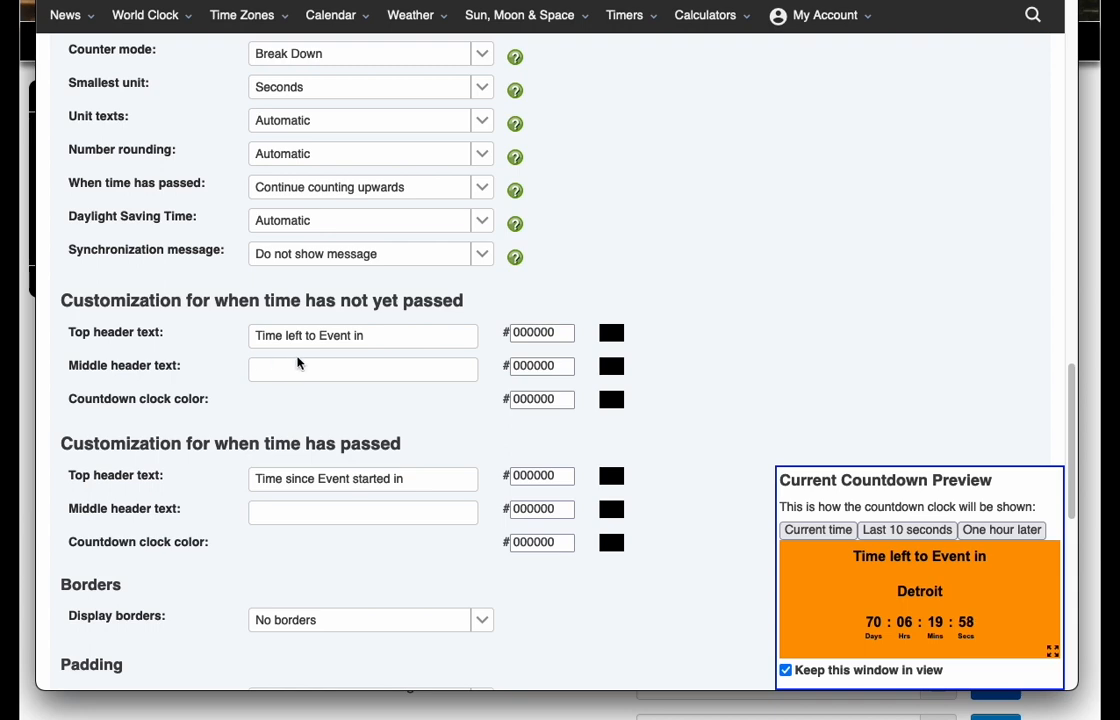
{"action": "scroll", "coordinate": [297, 360], "scroll_direction": "down", "scroll_amount": 1}
{"action": "scroll", "coordinate": [297, 360], "scroll_direction": "down", "scroll_amount": 4}
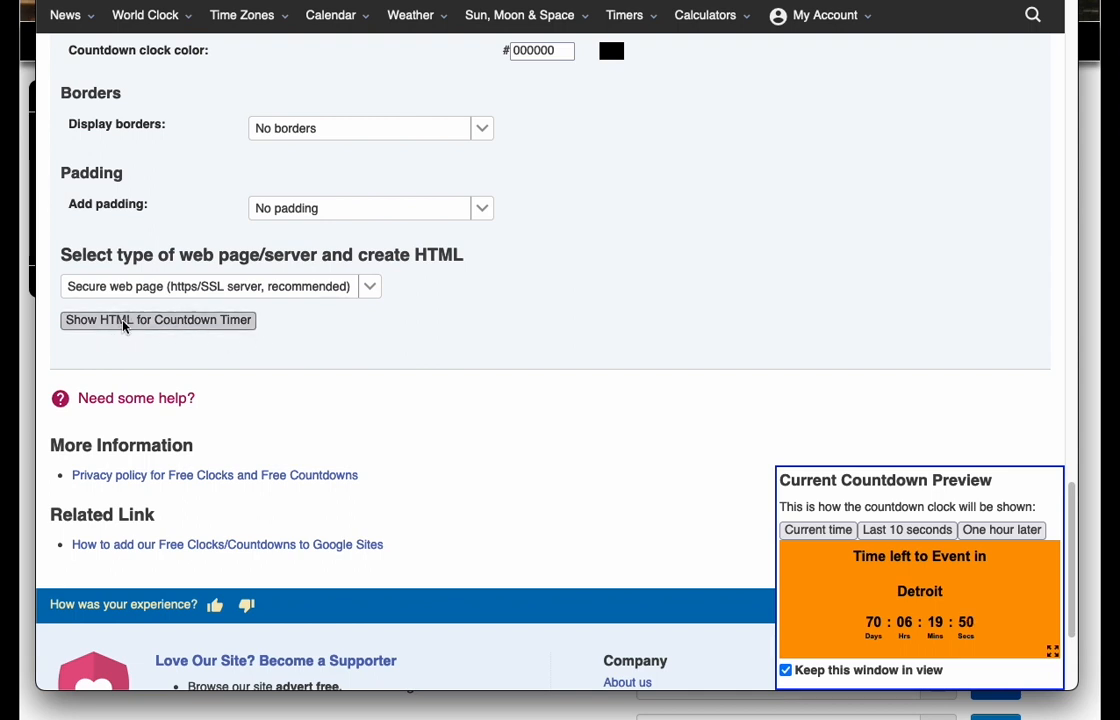
{"action": "left_click", "coordinate": [215, 321]}
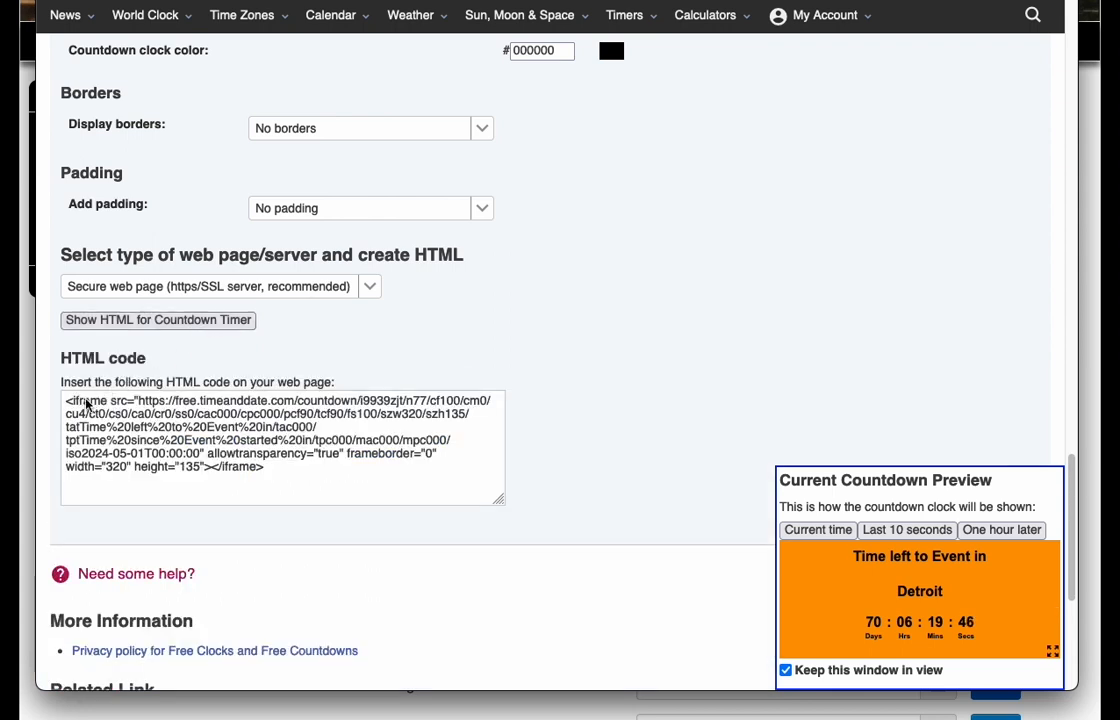
{"action": "left_click", "coordinate": [278, 475]}
{"action": "key", "text": "ctrl+c"}
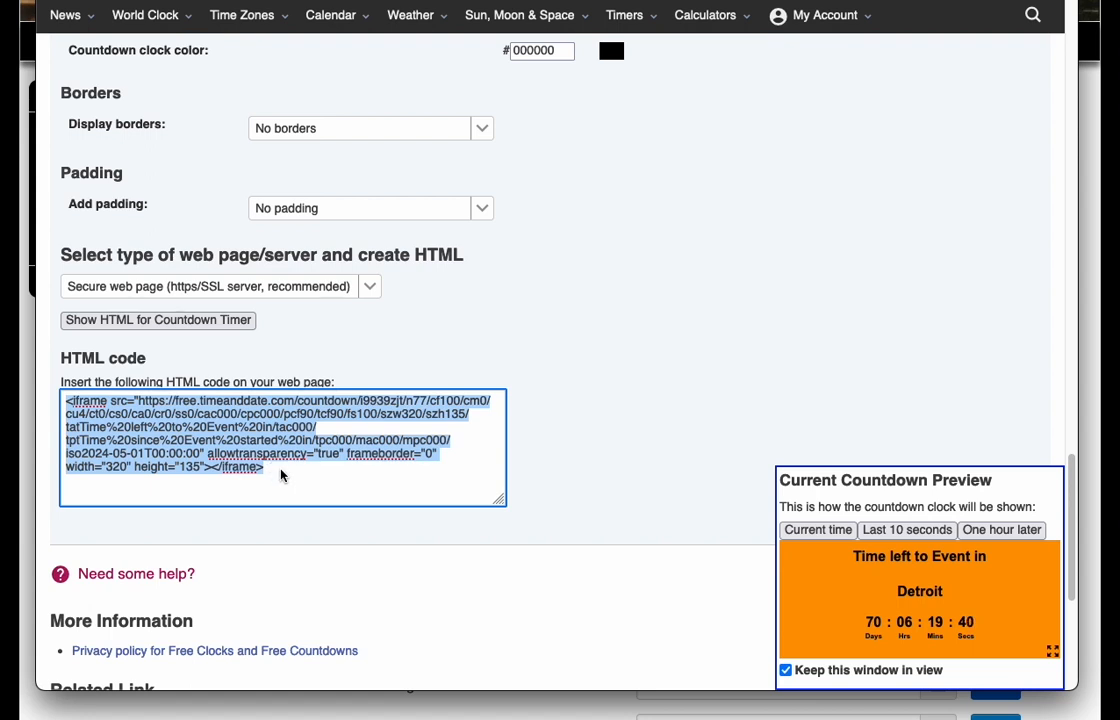
{"action": "right_click", "coordinate": [279, 459]}
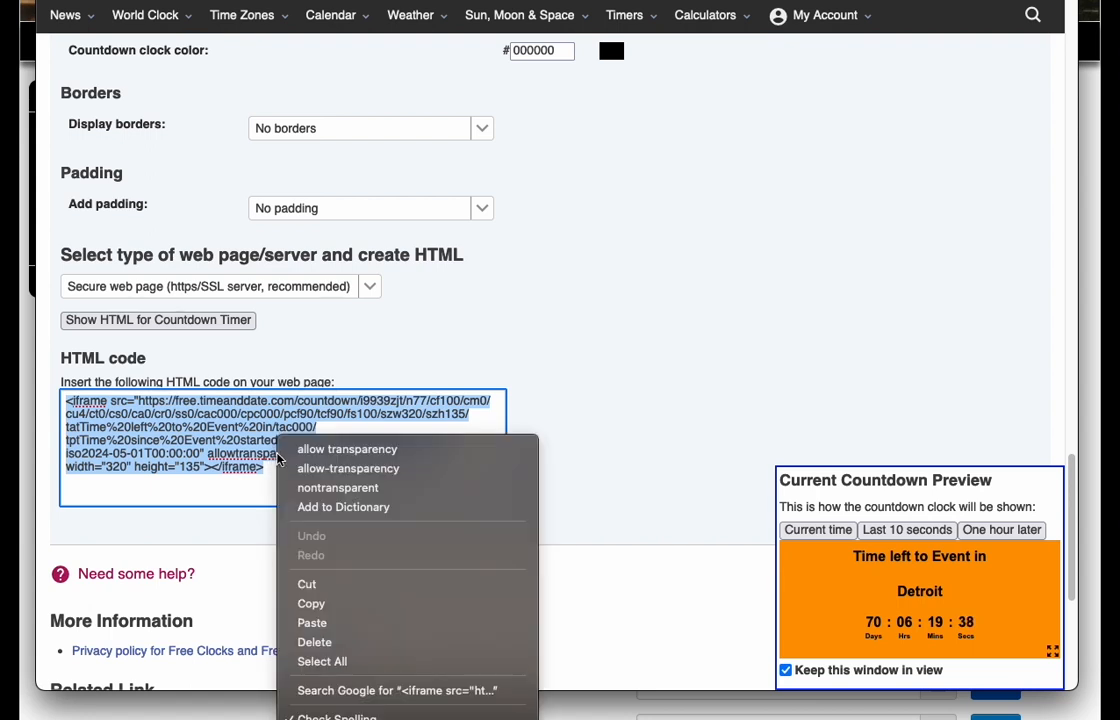
{"action": "left_click", "coordinate": [313, 607]}
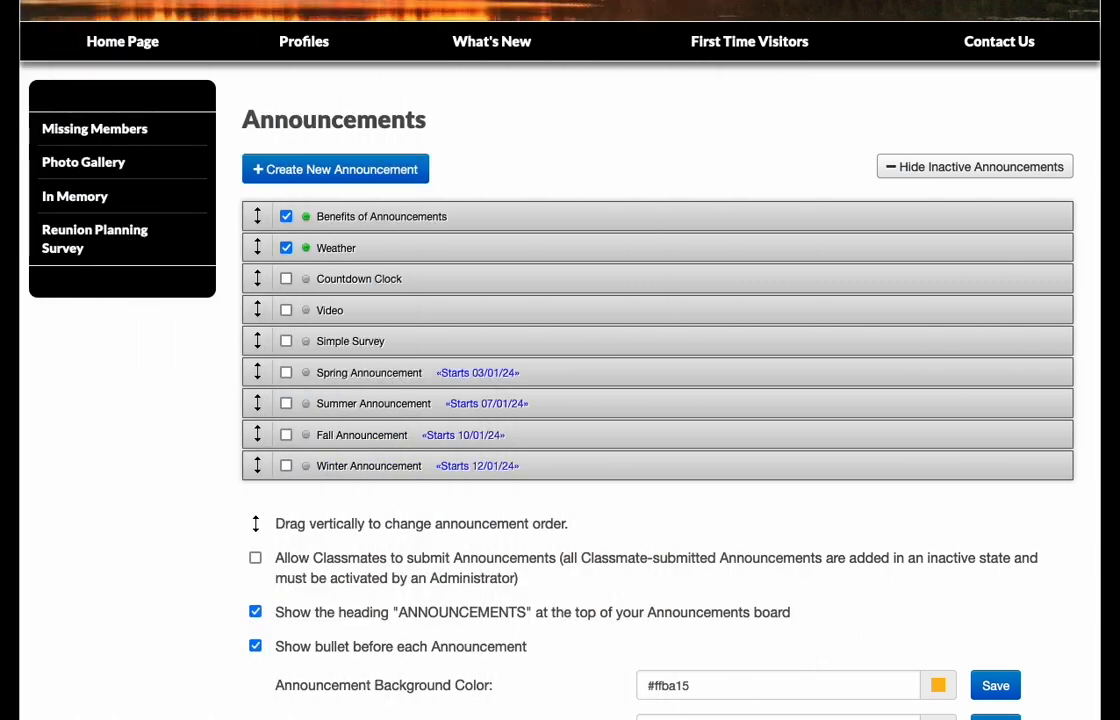
- Back on the Pioneer site, paste the copied timer code into the Countdown Clock announcement's HTML source and save the changes
{"action": "mouse_move", "coordinate": [427, 283]}
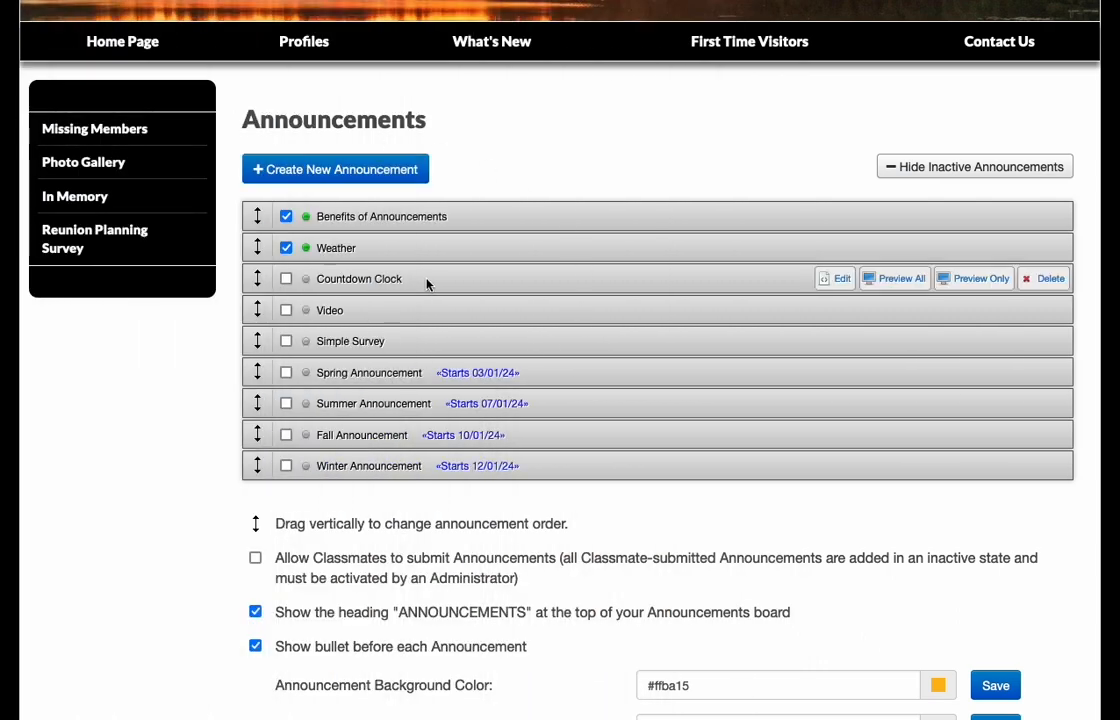
{"action": "left_click", "coordinate": [841, 281]}
{"action": "scroll", "coordinate": [163, 441], "scroll_direction": "down", "scroll_amount": 4}
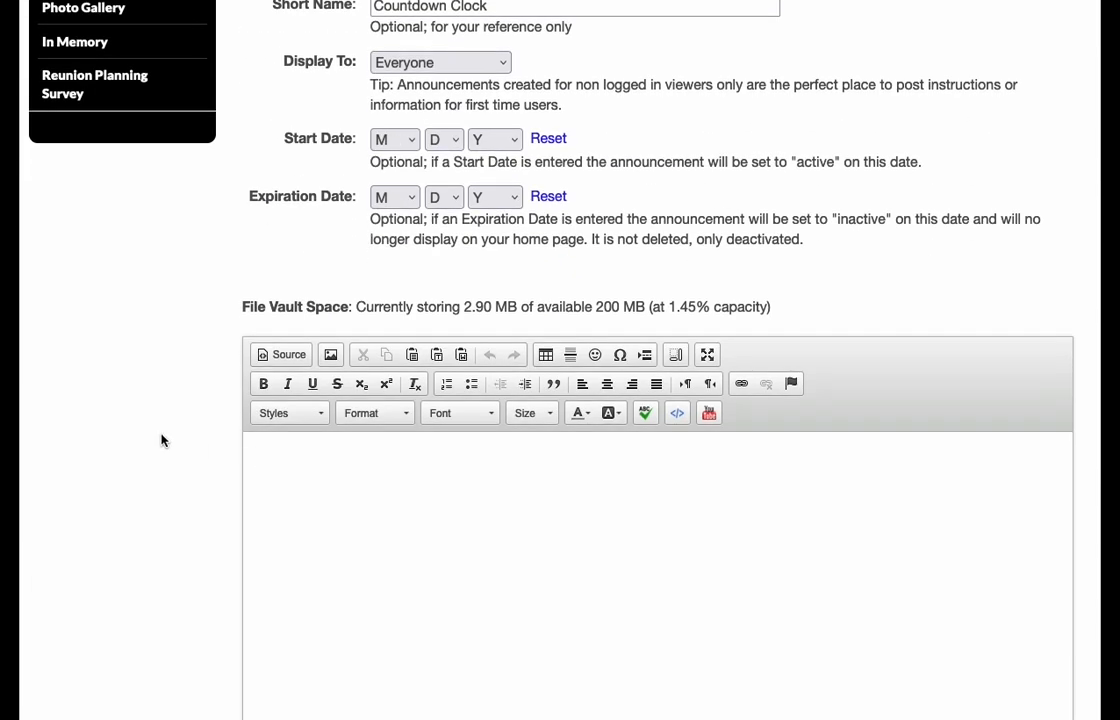
{"action": "left_click", "coordinate": [285, 358]}
{"action": "right_click", "coordinate": [304, 482]}
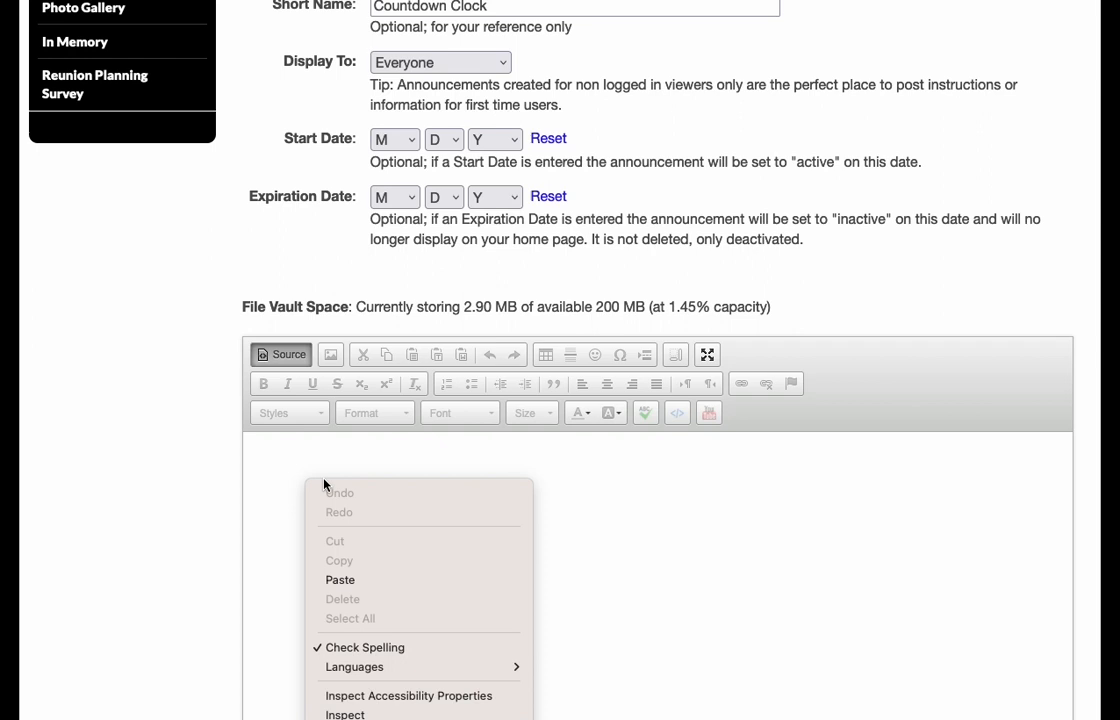
{"action": "left_click", "coordinate": [349, 578]}
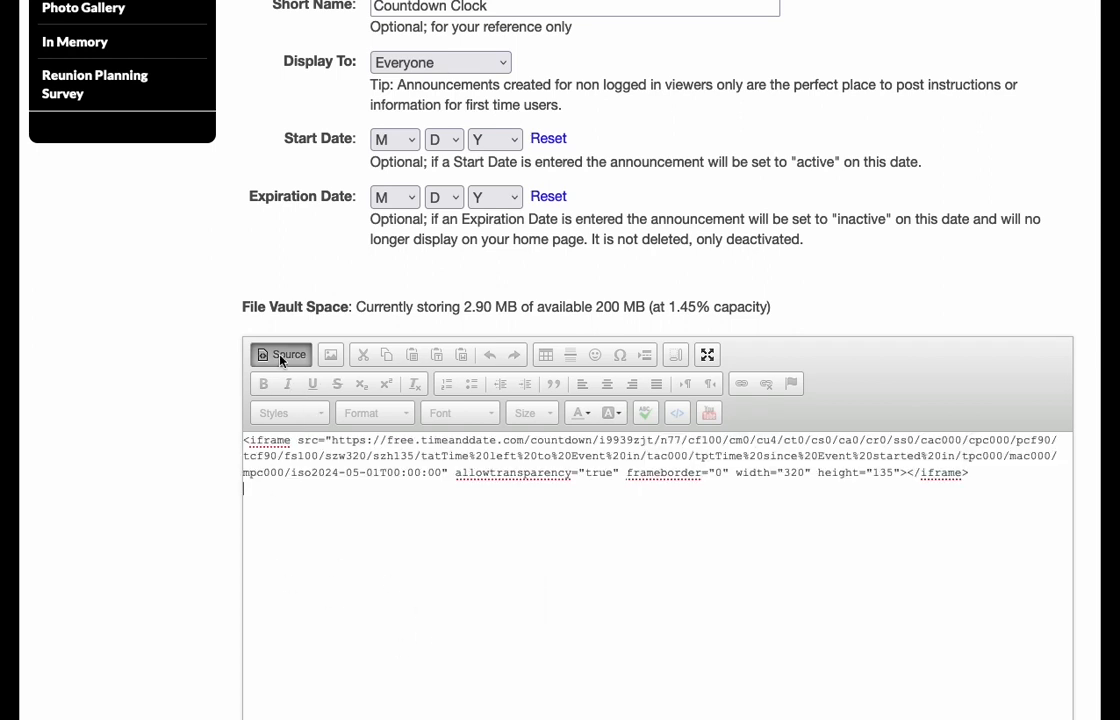
{"action": "left_click", "coordinate": [283, 355]}
{"action": "scroll", "coordinate": [140, 437], "scroll_direction": "down", "scroll_amount": 2}
{"action": "scroll", "coordinate": [142, 437], "scroll_direction": "down", "scroll_amount": 1}
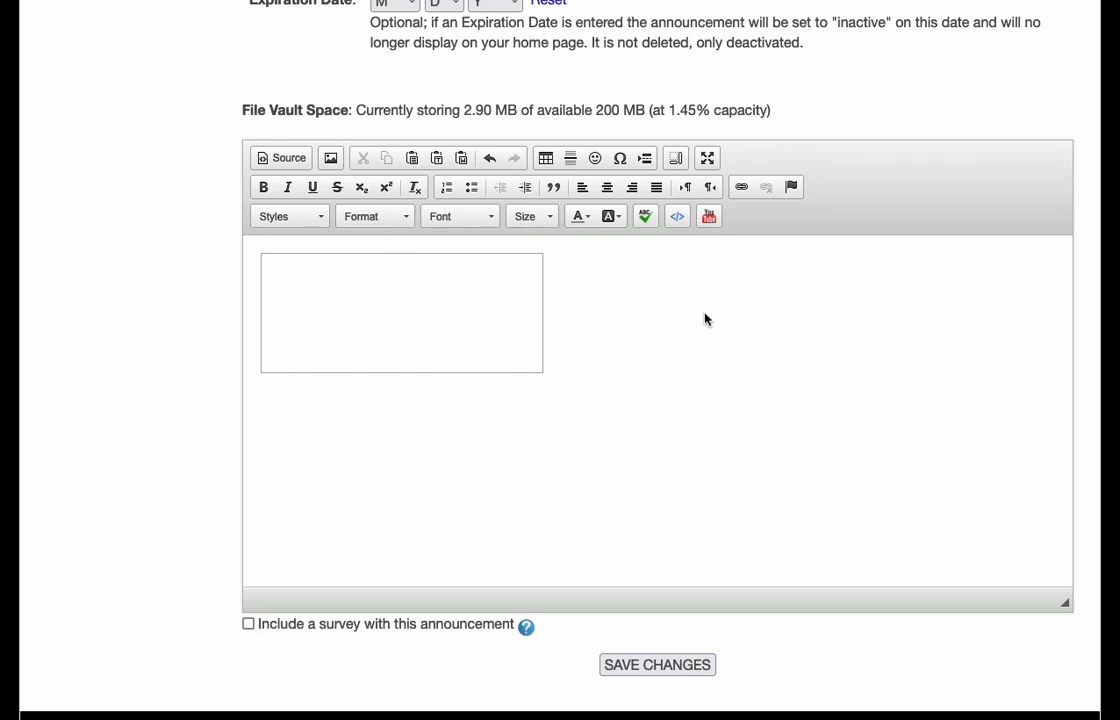
{"action": "left_click", "coordinate": [657, 666]}
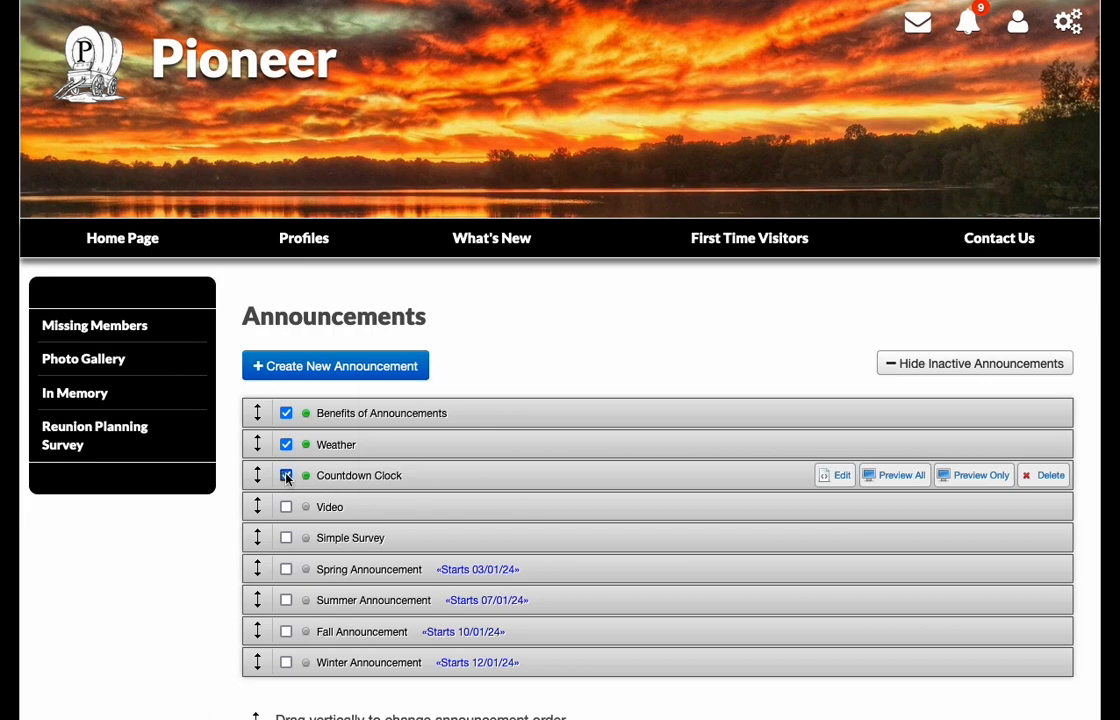
- Activate the Countdown Clock announcement and check the timer on the site's home page
{"action": "left_click", "coordinate": [125, 243]}
{"action": "scroll", "coordinate": [295, 318], "scroll_direction": "down", "scroll_amount": 3}
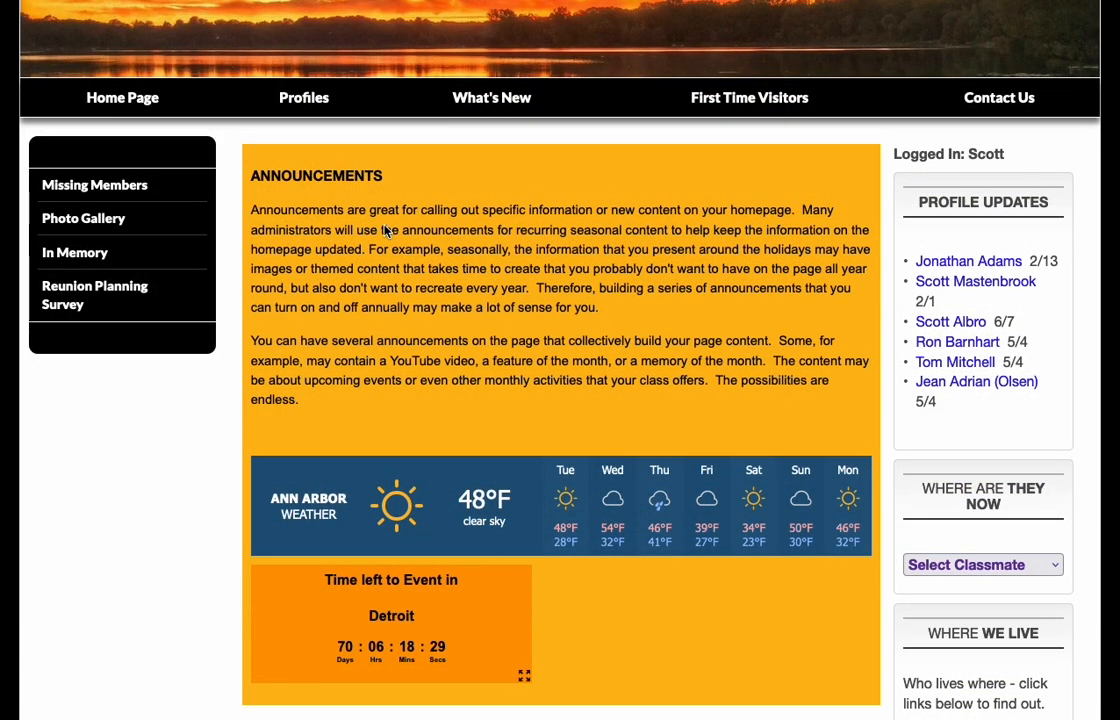
{"action": "scroll", "coordinate": [385, 230], "scroll_direction": "up", "scroll_amount": 2}
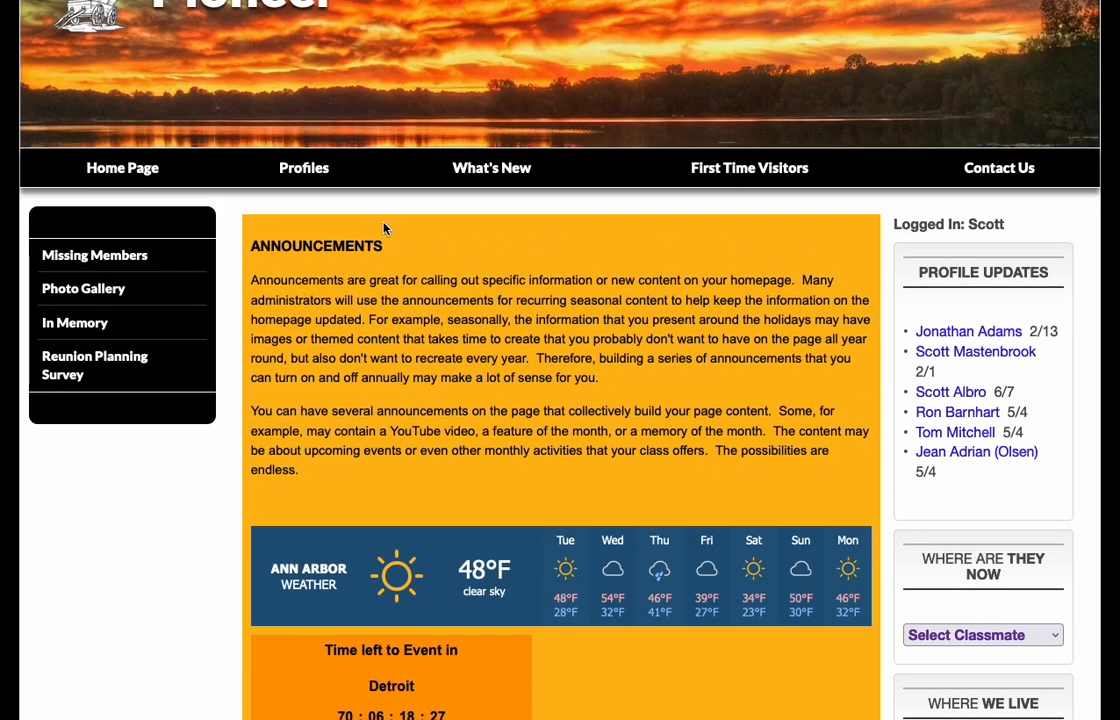
{"action": "scroll", "coordinate": [385, 230], "scroll_direction": "up", "scroll_amount": 2}
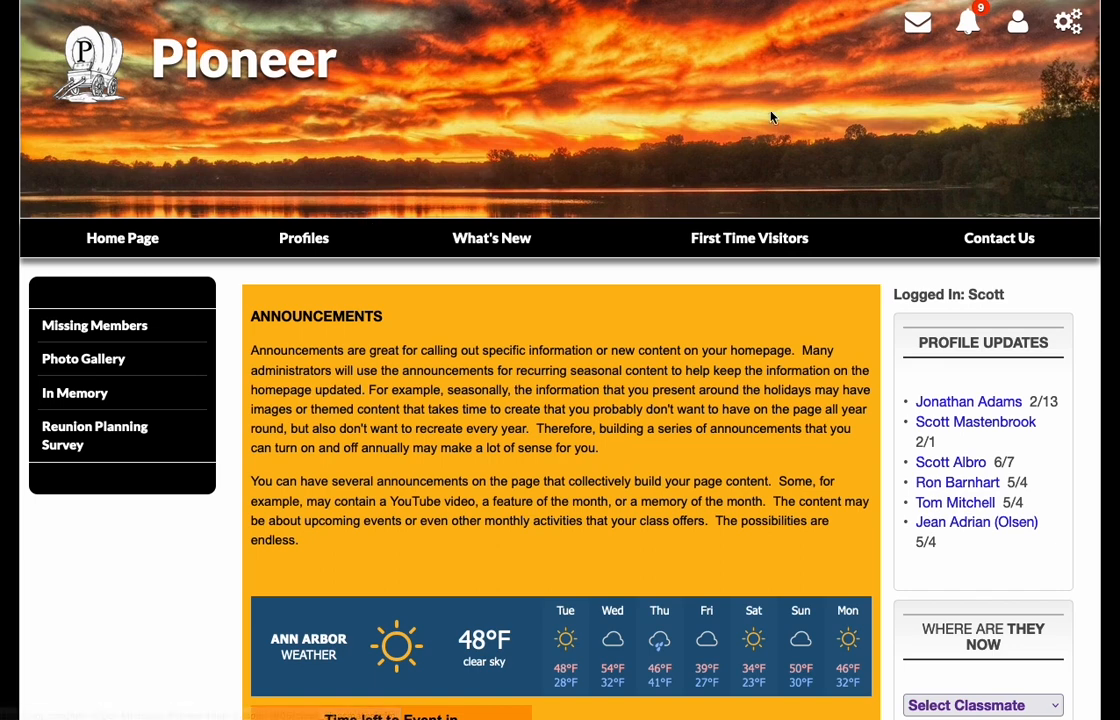
- Open the Video announcement for editing from the home page's announcement list
{"action": "mouse_move", "coordinate": [1068, 22]}
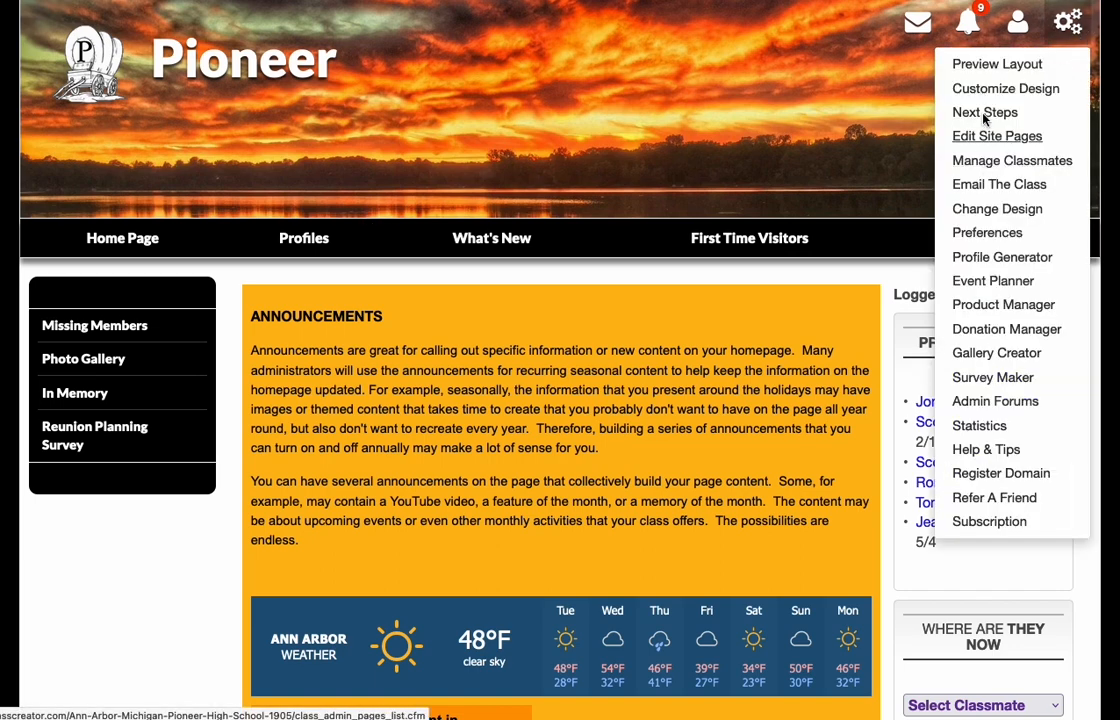
{"action": "left_click", "coordinate": [992, 136]}
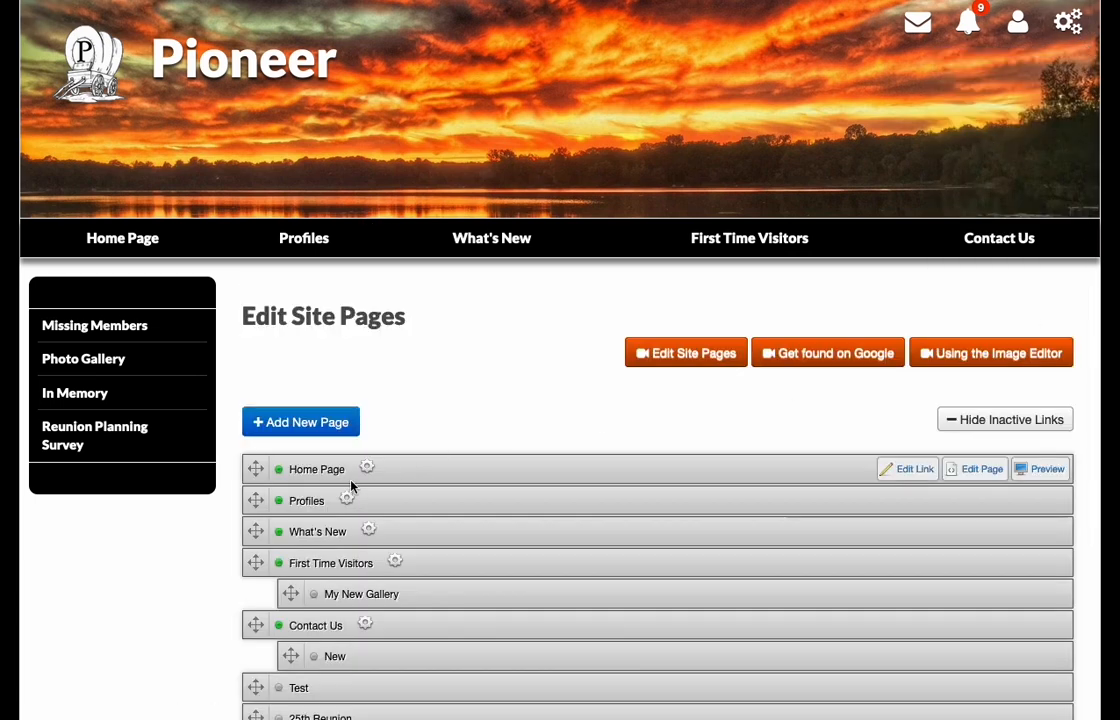
{"action": "left_click", "coordinate": [982, 470]}
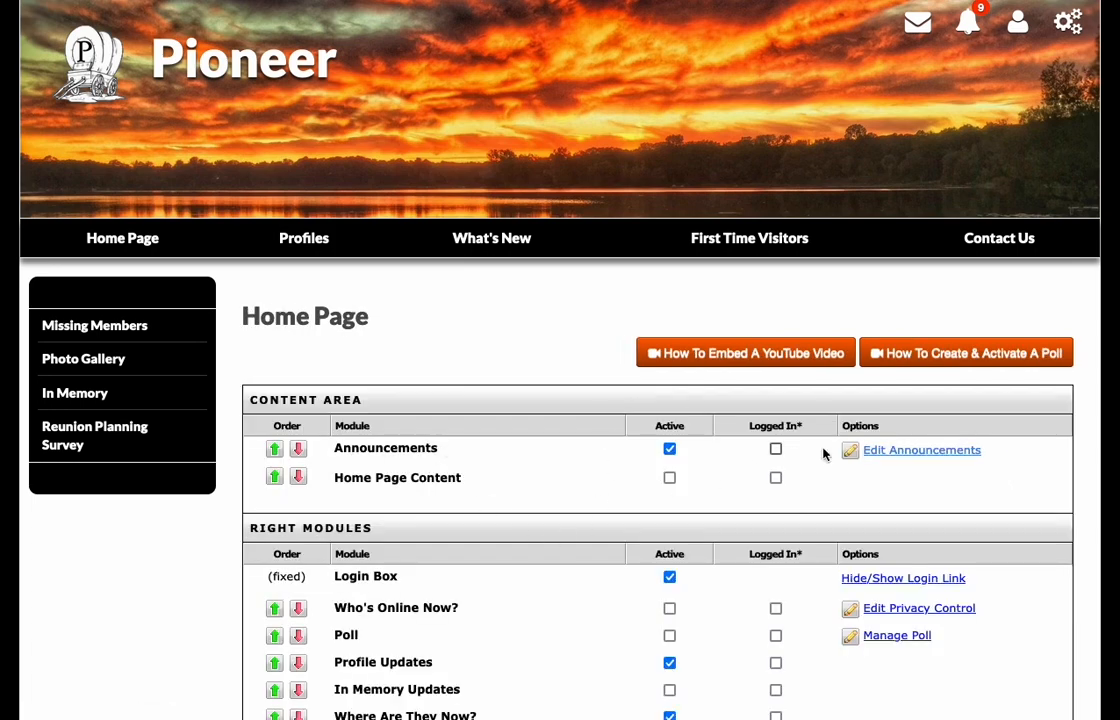
{"action": "left_click", "coordinate": [908, 452]}
{"action": "scroll", "coordinate": [672, 483], "scroll_direction": "down", "scroll_amount": 1}
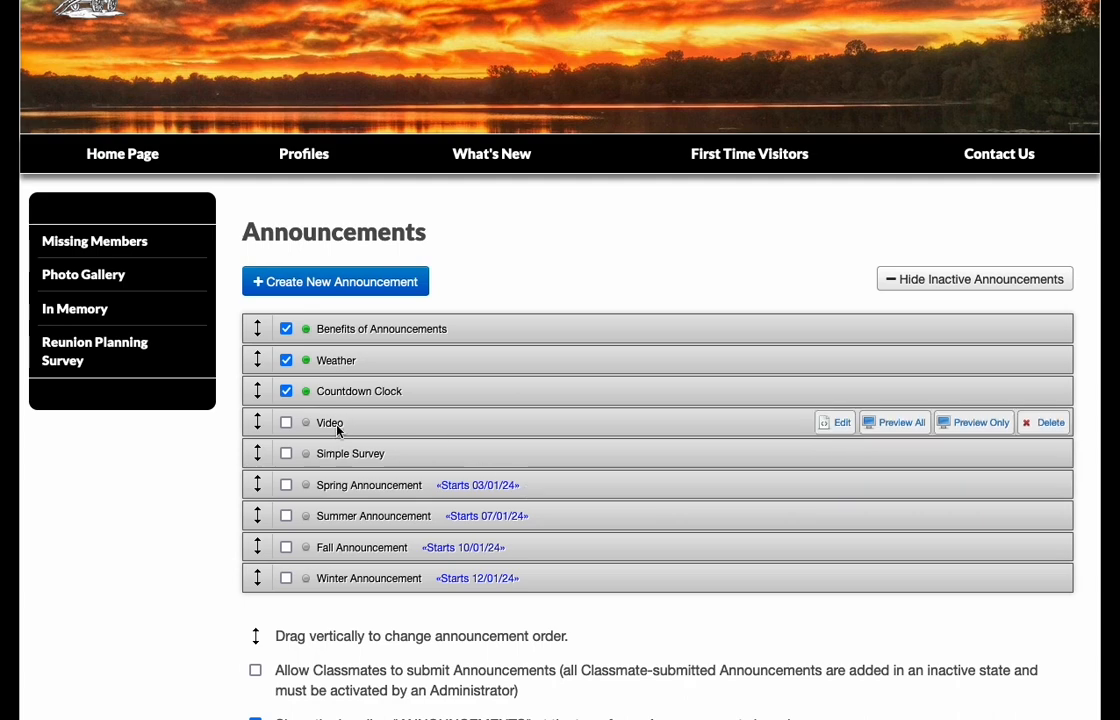
{"action": "left_click", "coordinate": [838, 423]}
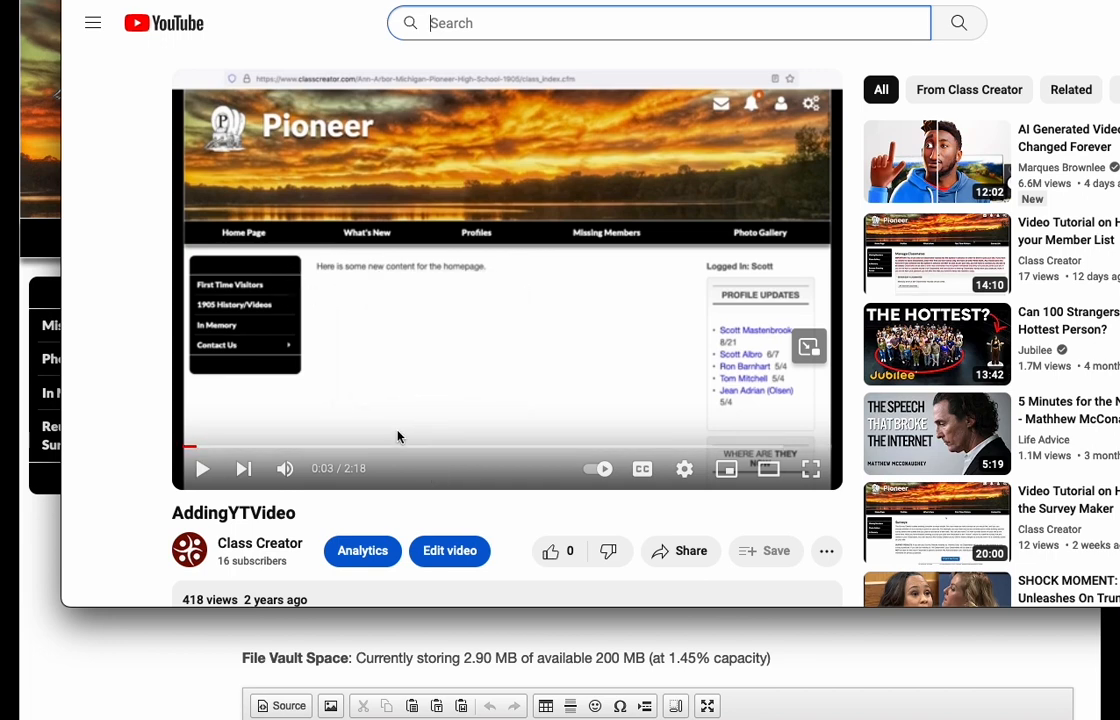
- On YouTube, get the embed code of the AddingYTVideo video, copy it and close the embed window
{"action": "scroll", "coordinate": [430, 360], "scroll_direction": "down", "scroll_amount": 3}
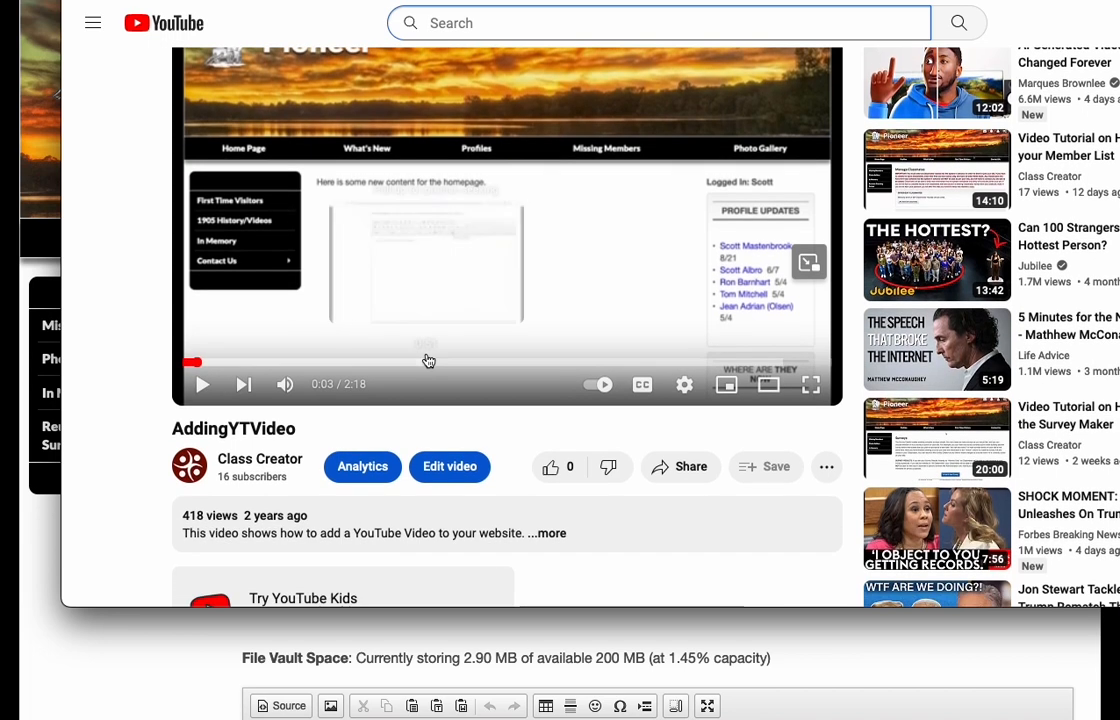
{"action": "scroll", "coordinate": [427, 360], "scroll_direction": "up", "scroll_amount": 2}
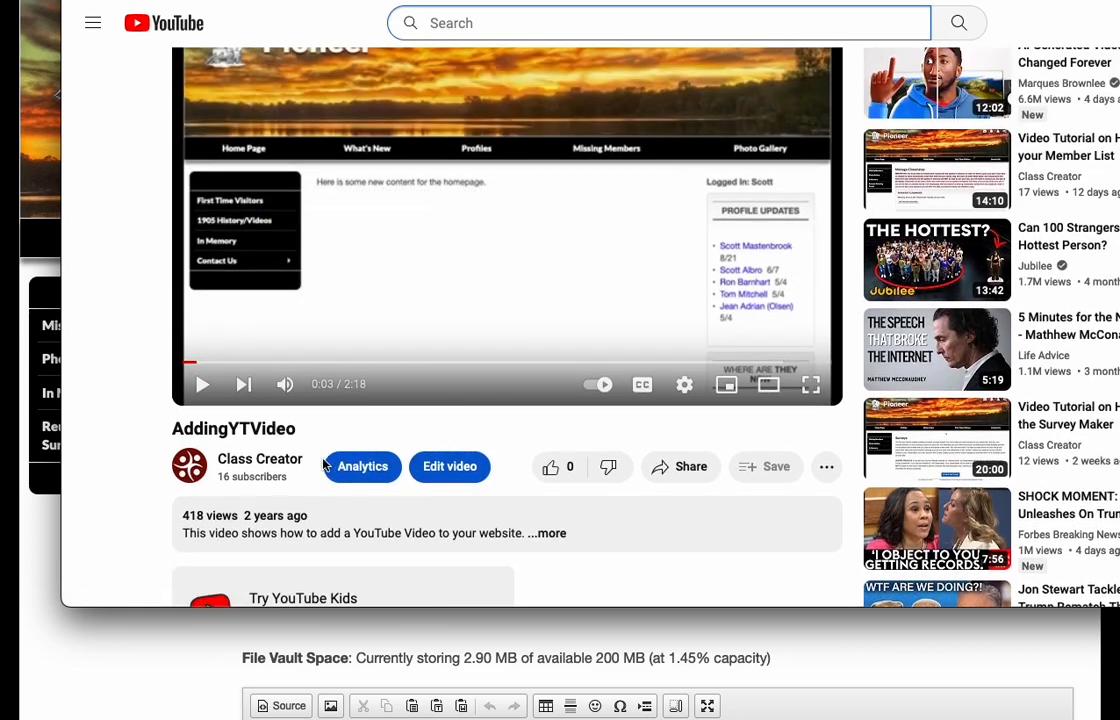
{"action": "scroll", "coordinate": [388, 490], "scroll_direction": "down", "scroll_amount": 2}
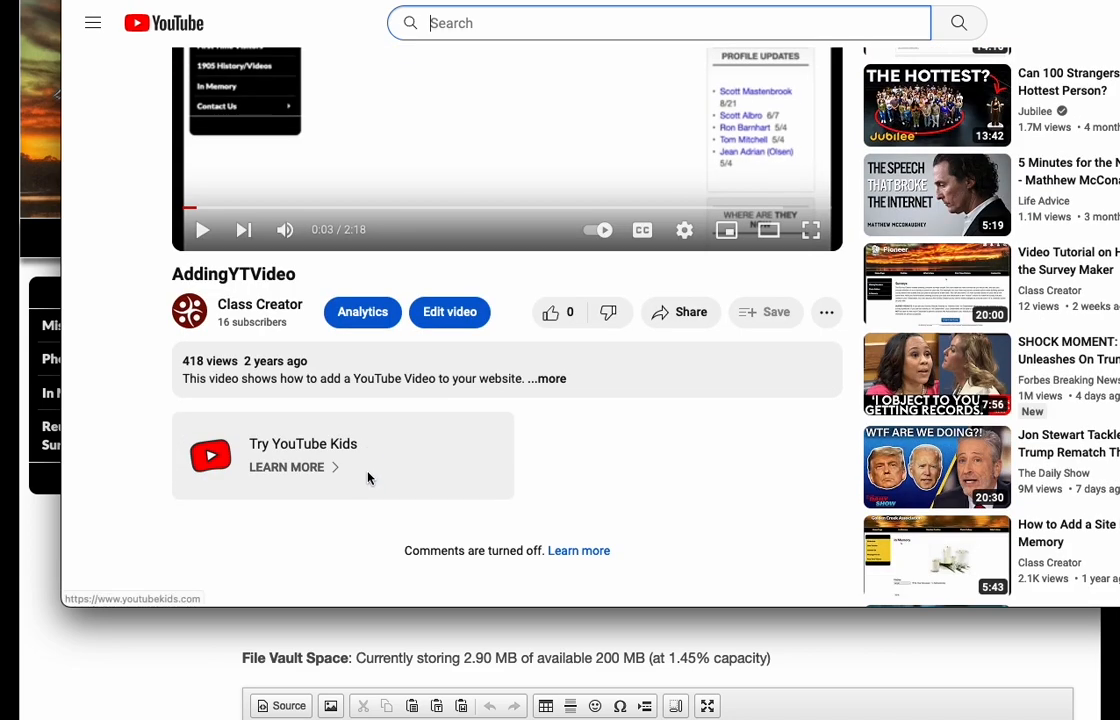
{"action": "left_click", "coordinate": [694, 318]}
{"action": "left_click", "coordinate": [515, 300]}
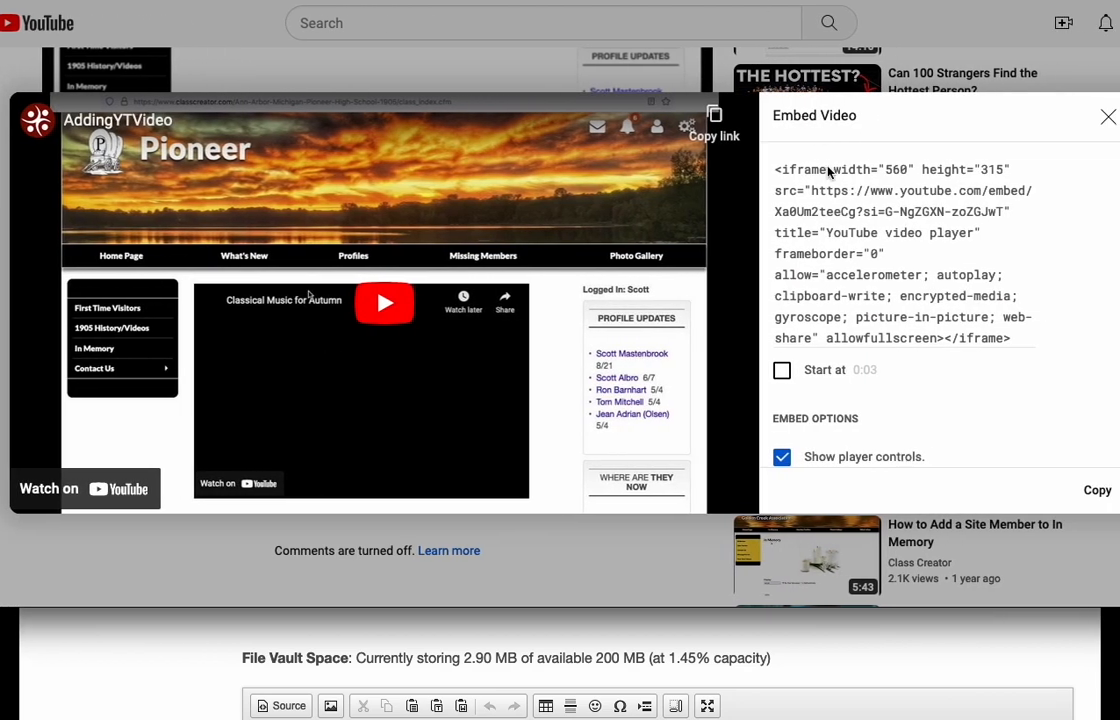
{"action": "left_click", "coordinate": [827, 172]}
{"action": "key", "text": "ctrl+c"}
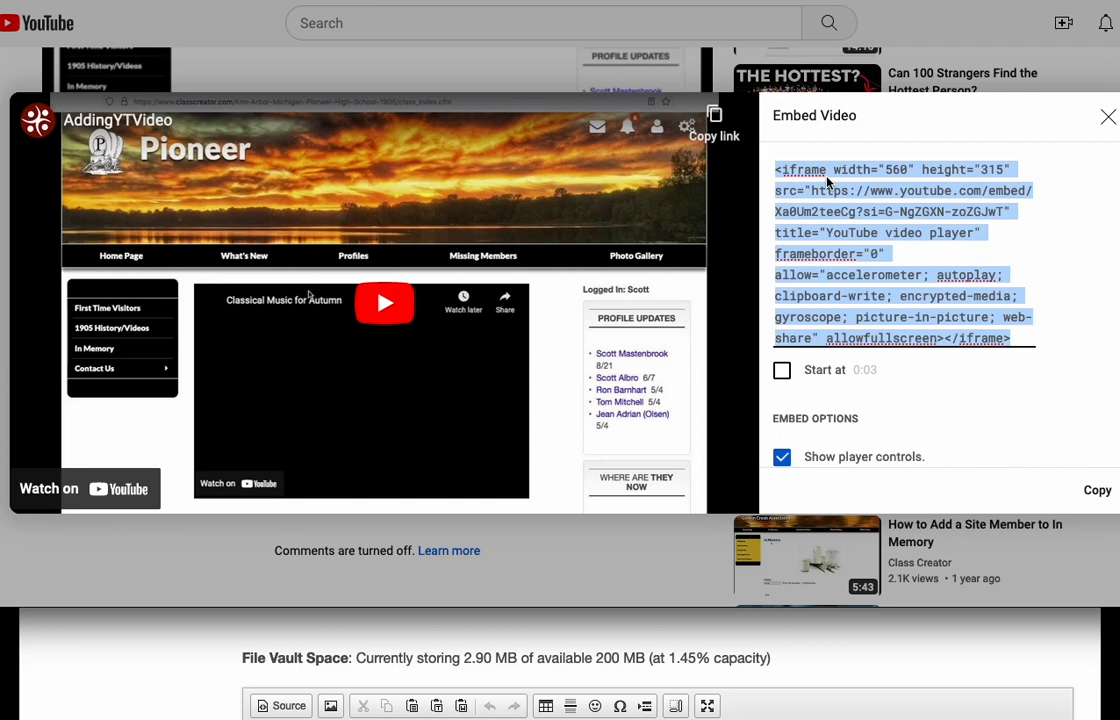
{"action": "left_click", "coordinate": [1108, 117]}
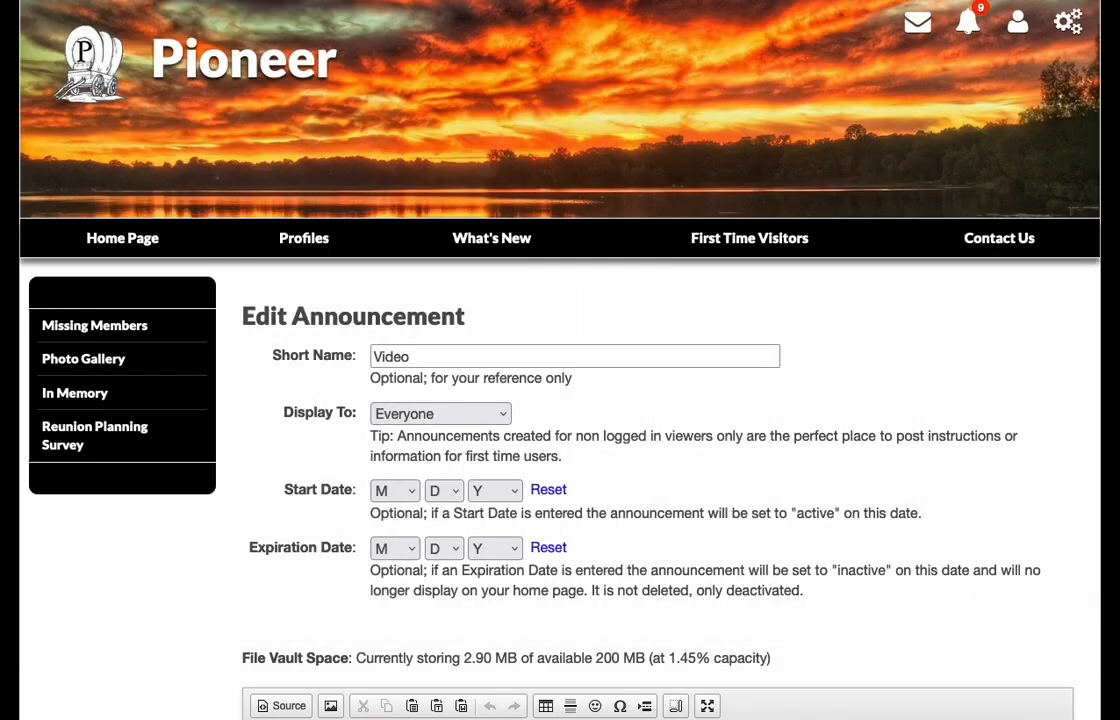
- Back on the Pioneer site, paste the copied YouTube embed code into the Video announcement's HTML source and save the changes
{"action": "scroll", "coordinate": [305, 442], "scroll_direction": "down", "scroll_amount": 5}
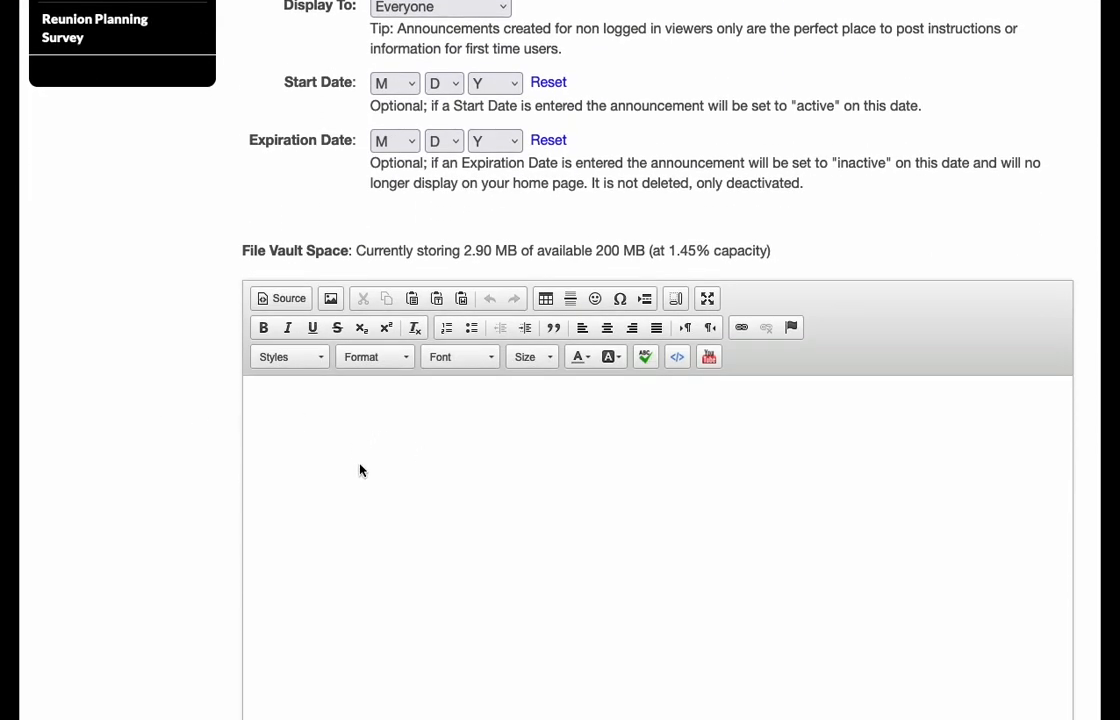
{"action": "scroll", "coordinate": [358, 467], "scroll_direction": "down", "scroll_amount": 1}
{"action": "left_click", "coordinate": [269, 228]}
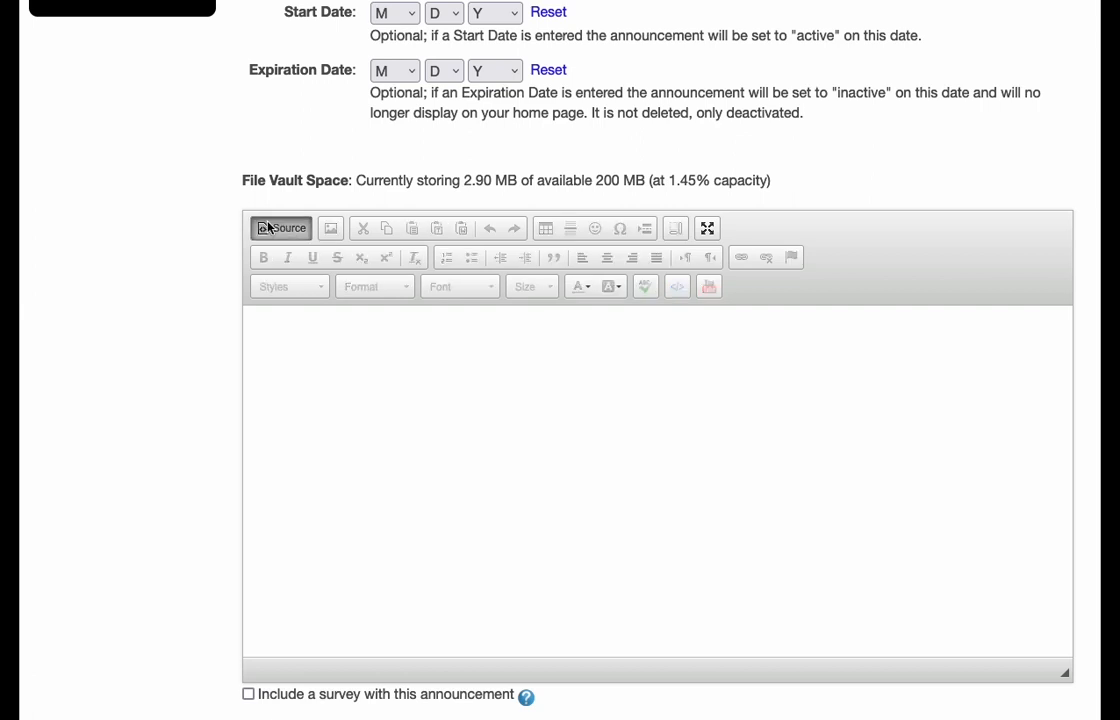
{"action": "right_click", "coordinate": [445, 376]}
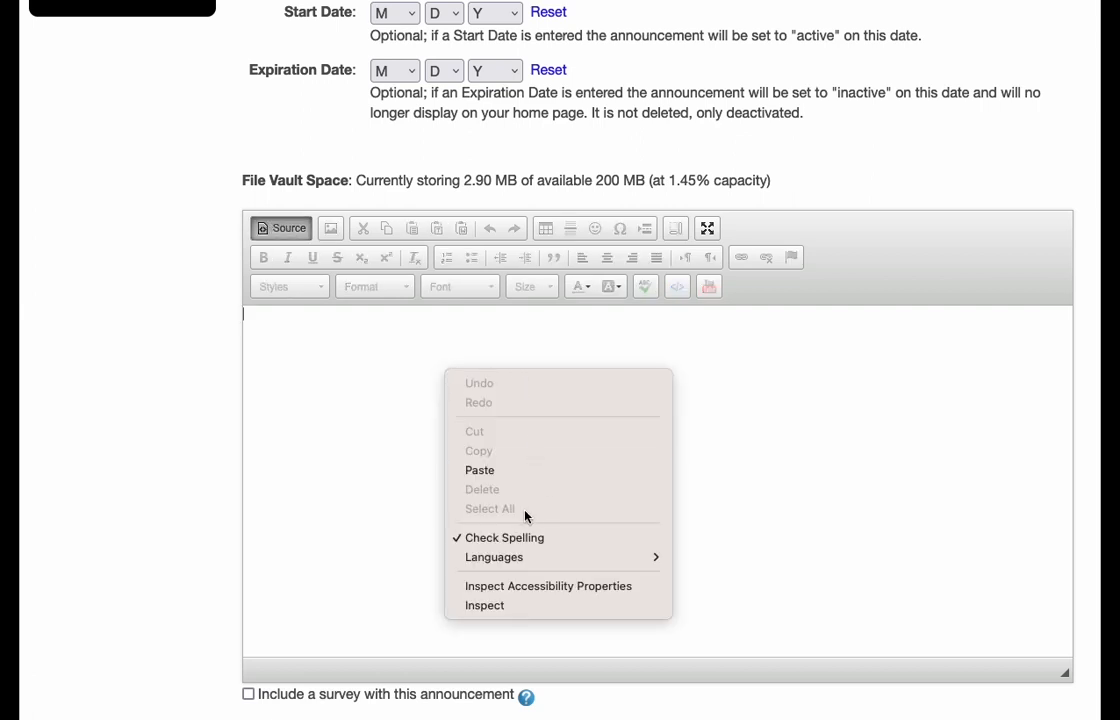
{"action": "left_click", "coordinate": [478, 470]}
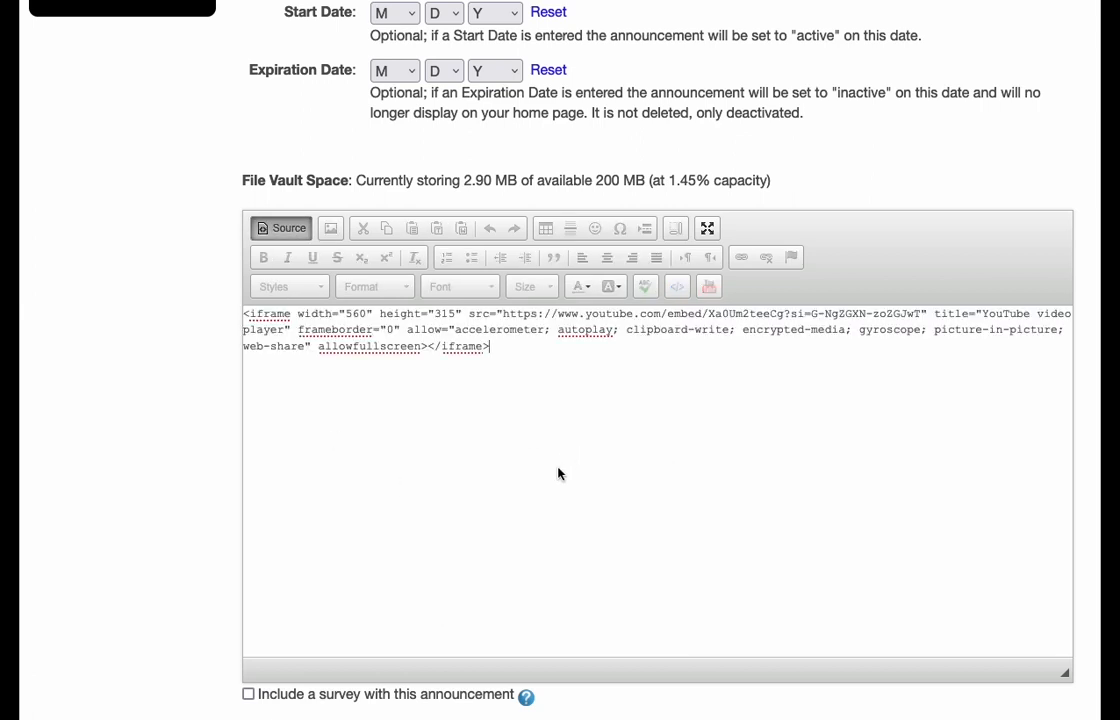
{"action": "scroll", "coordinate": [182, 480], "scroll_direction": "down", "scroll_amount": 2}
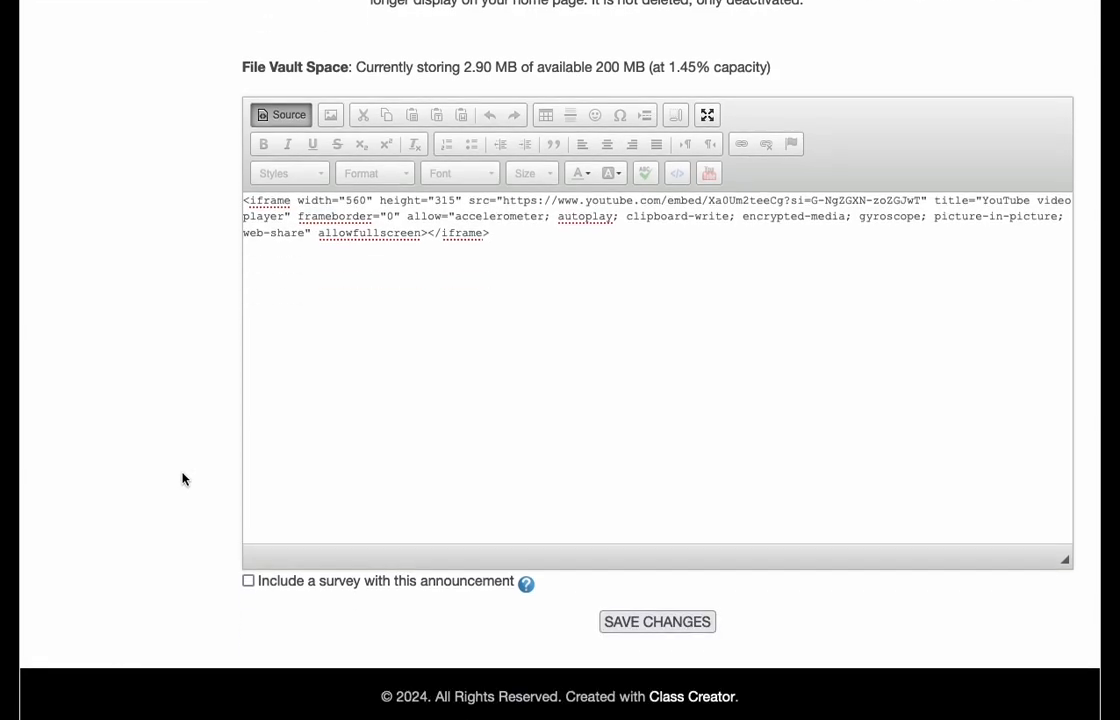
{"action": "left_click", "coordinate": [657, 622]}
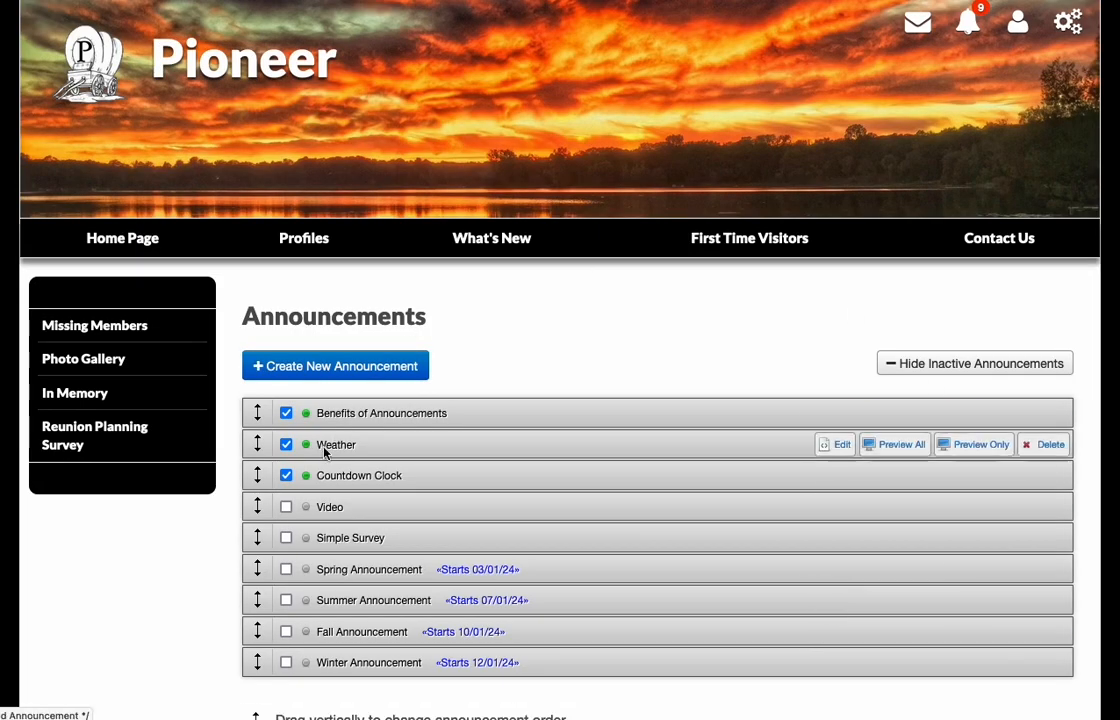
- Activate the Video announcement and check the embedded video on the site's home page
{"action": "left_click", "coordinate": [286, 507]}
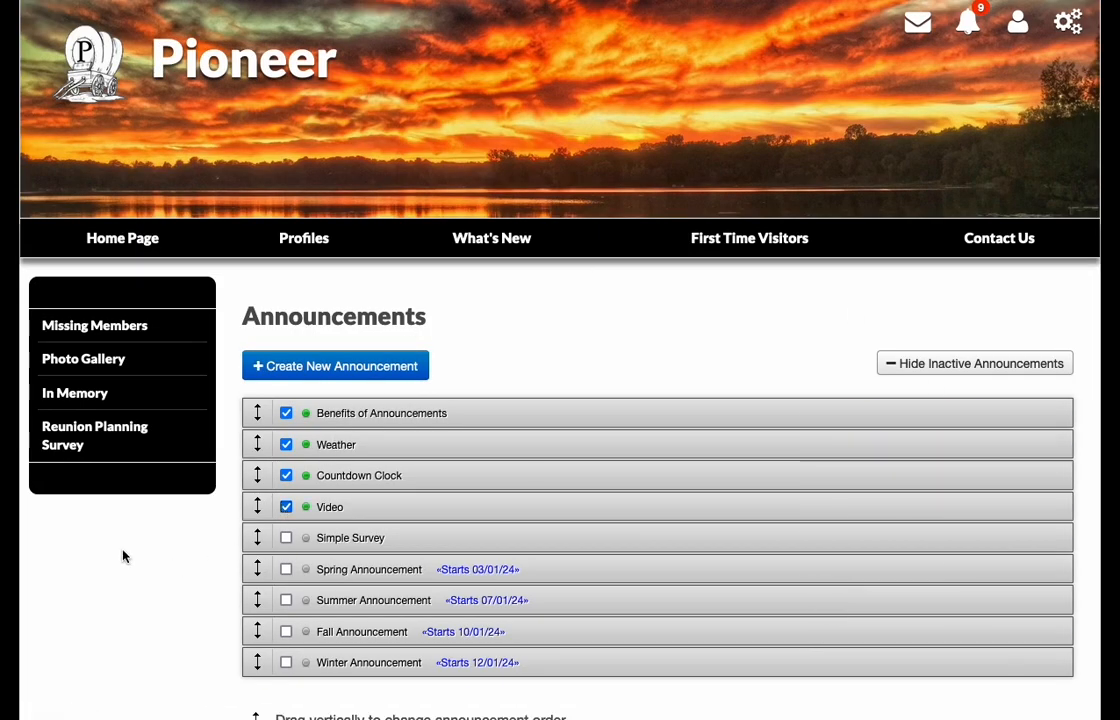
{"action": "left_click", "coordinate": [95, 248]}
{"action": "scroll", "coordinate": [215, 332], "scroll_direction": "down", "scroll_amount": 4}
{"action": "scroll", "coordinate": [242, 332], "scroll_direction": "down", "scroll_amount": 3}
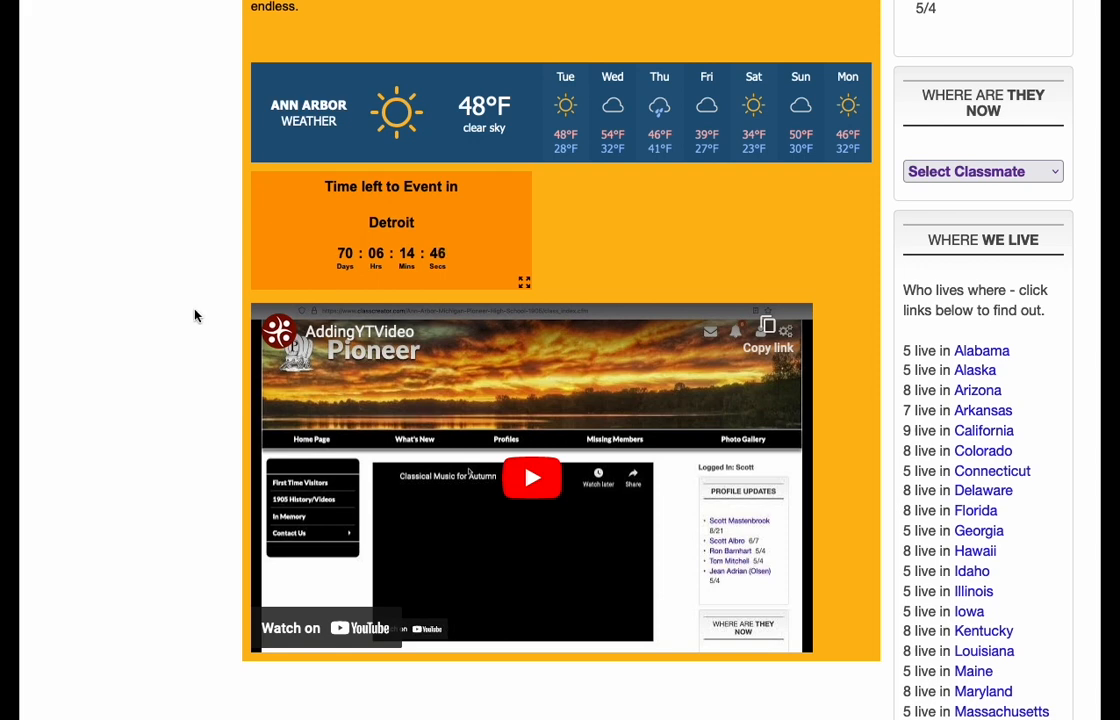
{"action": "scroll", "coordinate": [195, 316], "scroll_direction": "up", "scroll_amount": 1}
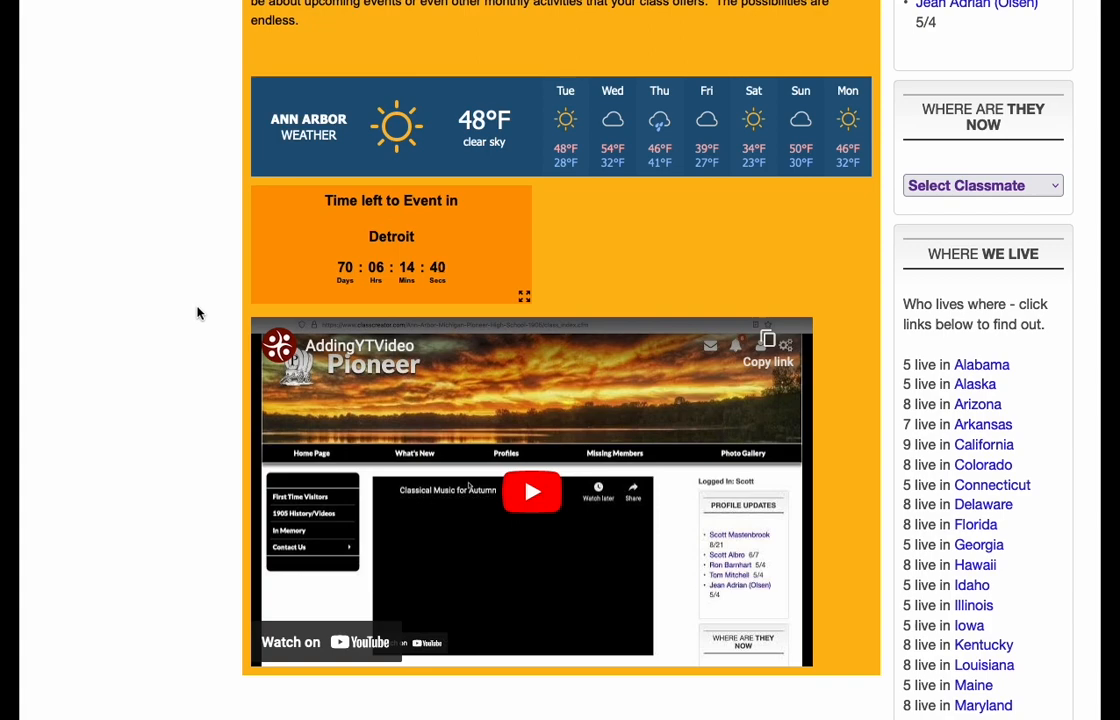
{"action": "scroll", "coordinate": [198, 313], "scroll_direction": "up", "scroll_amount": 5}
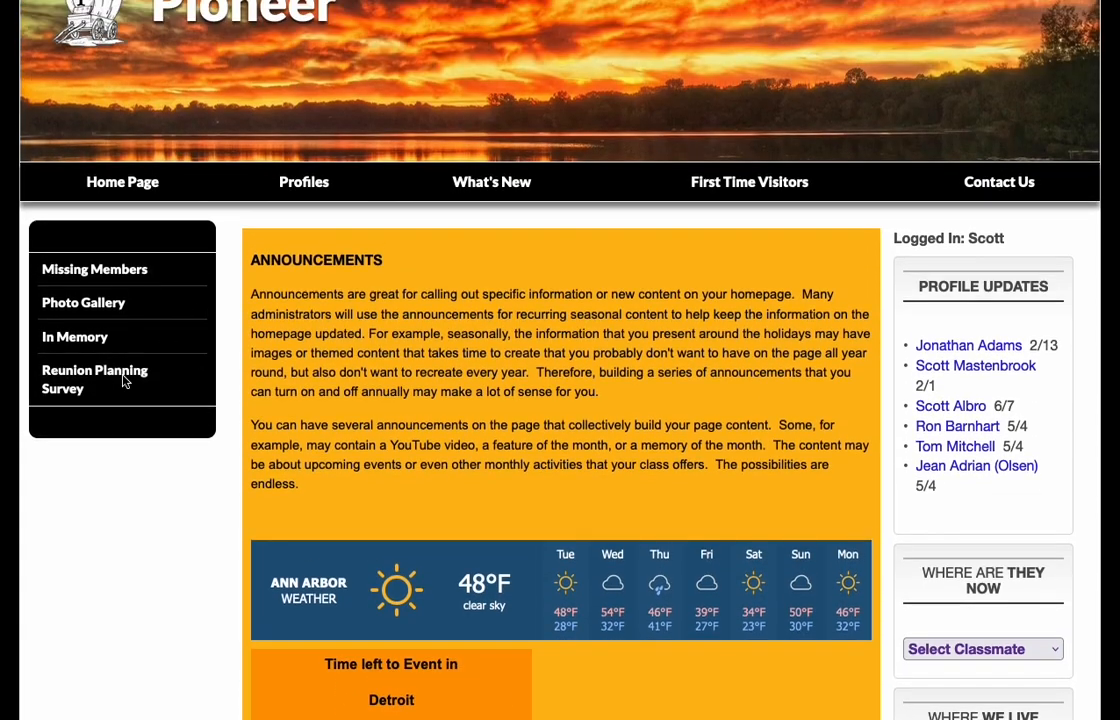
{"action": "scroll", "coordinate": [1018, 247], "scroll_direction": "up", "scroll_amount": 1}
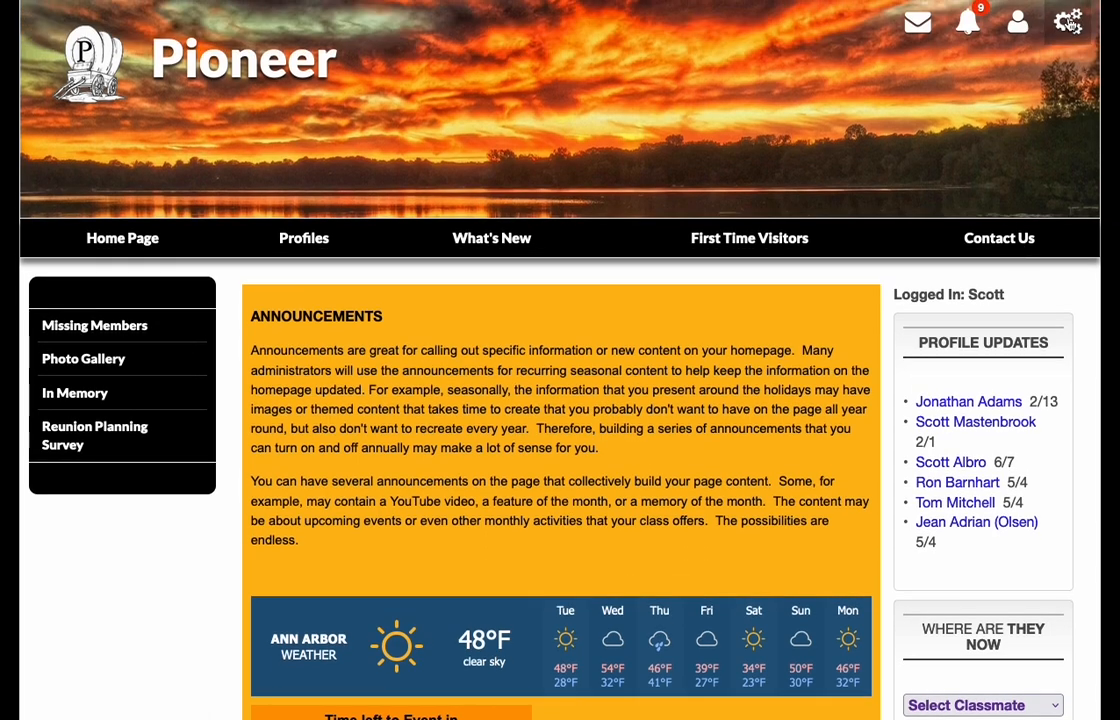
- Return to the home page's announcement list and open the Simple Survey announcement for editing
{"action": "left_click", "coordinate": [1069, 24]}
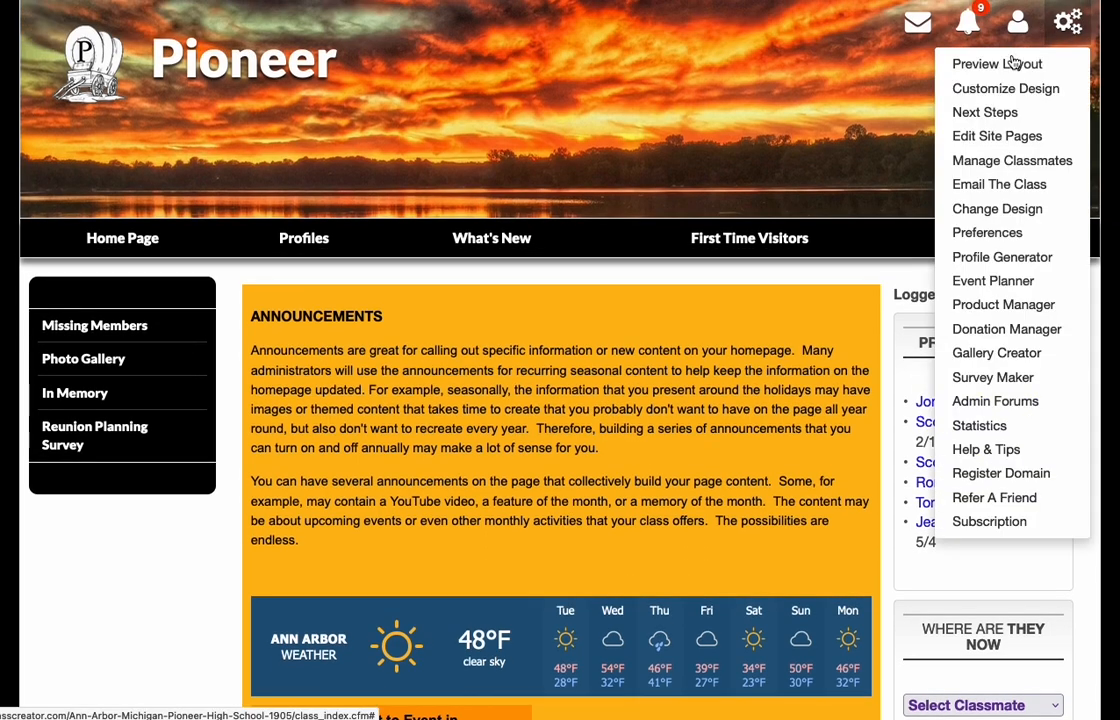
{"action": "left_click", "coordinate": [1000, 133]}
{"action": "scroll", "coordinate": [232, 337], "scroll_direction": "down", "scroll_amount": 2}
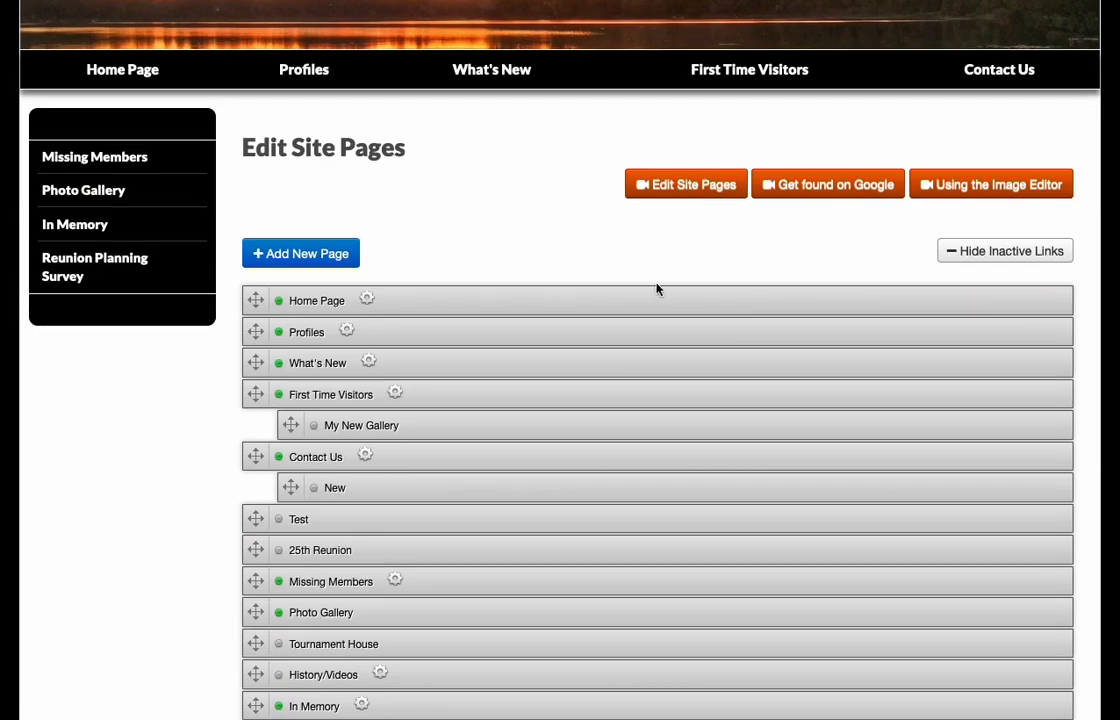
{"action": "left_click", "coordinate": [975, 300]}
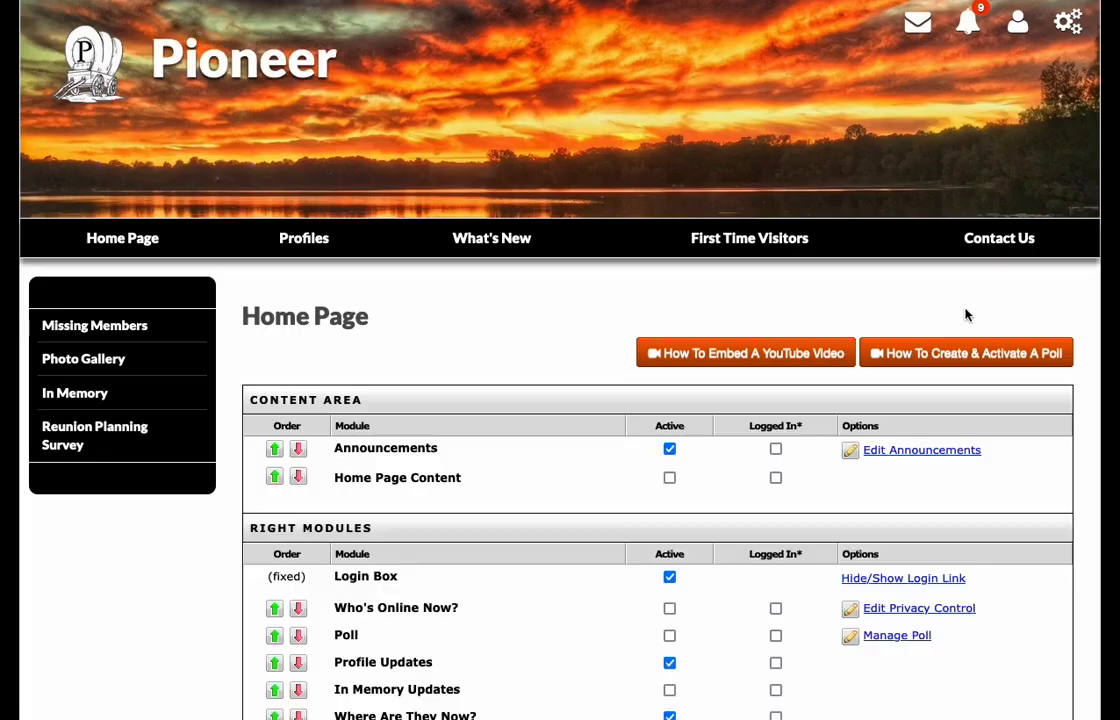
{"action": "left_click", "coordinate": [898, 451]}
{"action": "scroll", "coordinate": [552, 413], "scroll_direction": "down", "scroll_amount": 2}
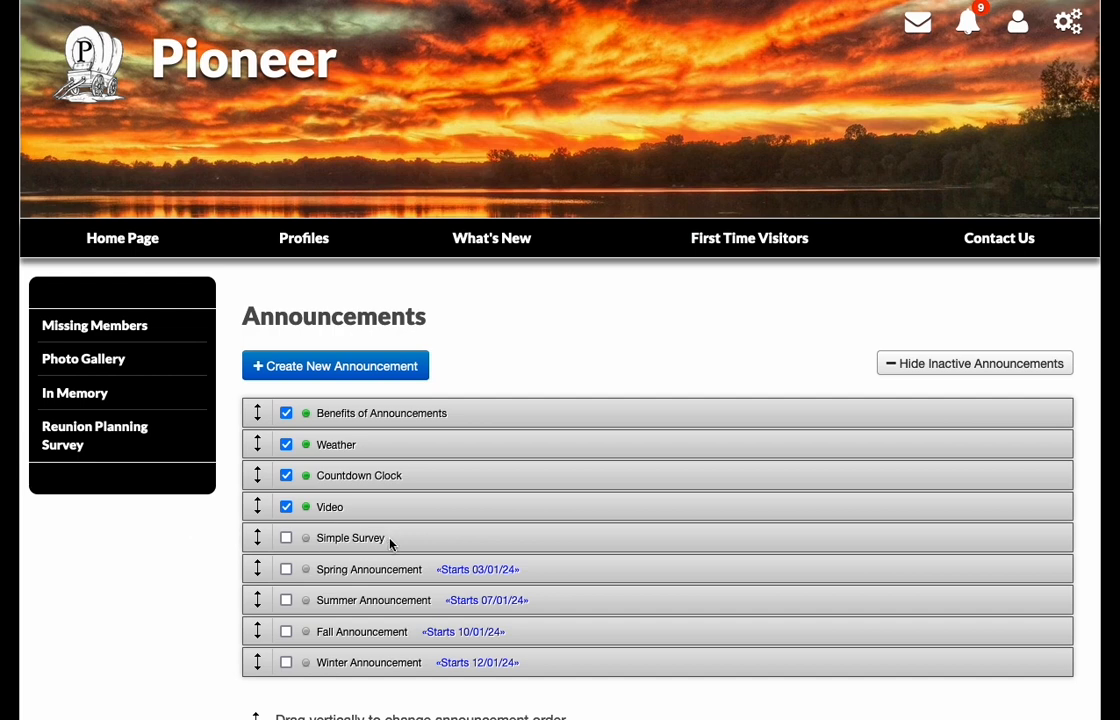
{"action": "mouse_move", "coordinate": [687, 540]}
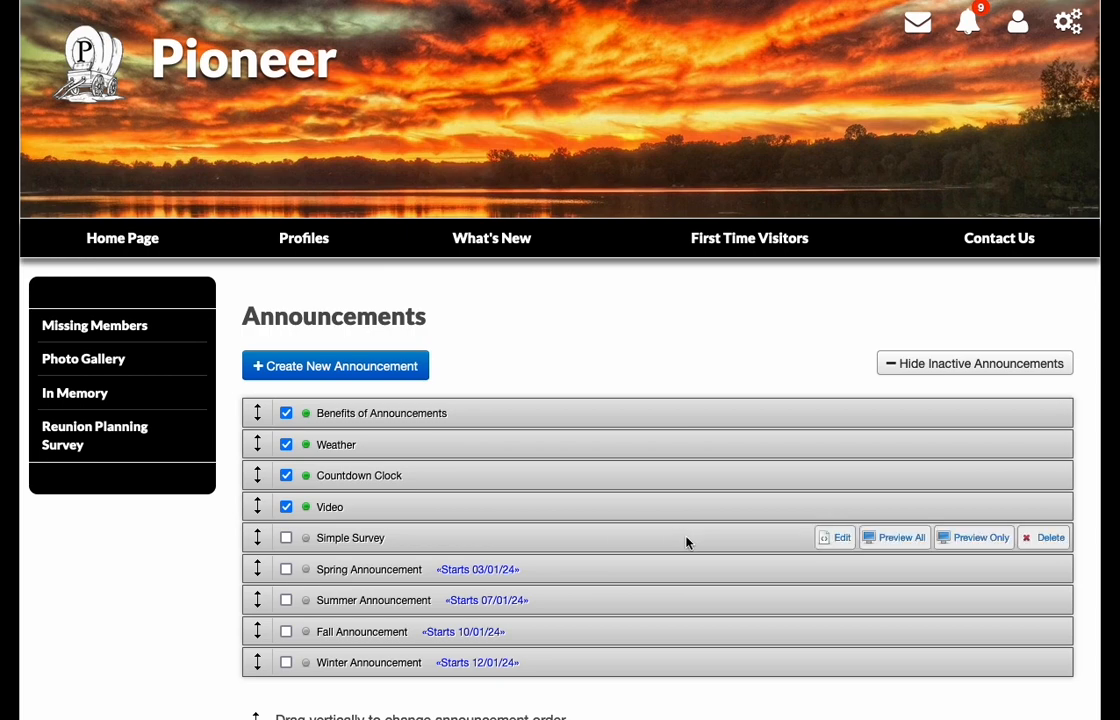
{"action": "left_click", "coordinate": [841, 540]}
- Paste the text "Who would like to meet for lunch?" with a paragraph about Friday's lunch and the survey into the announcement body
{"action": "scroll", "coordinate": [289, 459], "scroll_direction": "down", "scroll_amount": 3}
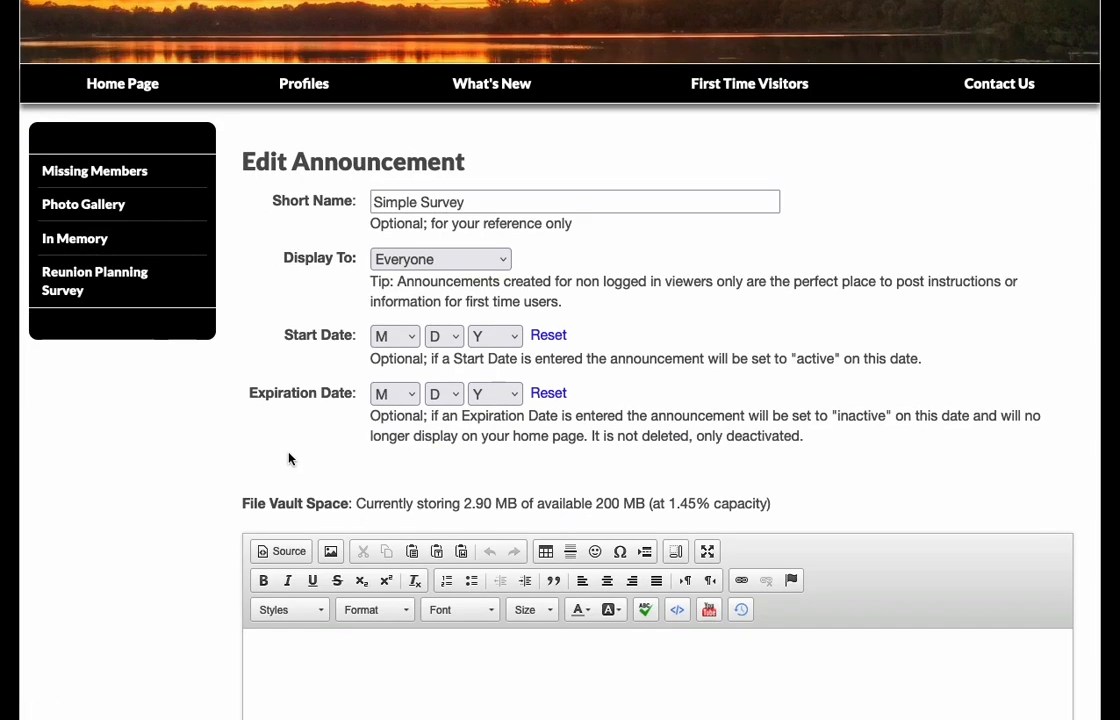
{"action": "scroll", "coordinate": [162, 442], "scroll_direction": "down", "scroll_amount": 6}
{"action": "left_click", "coordinate": [372, 407]}
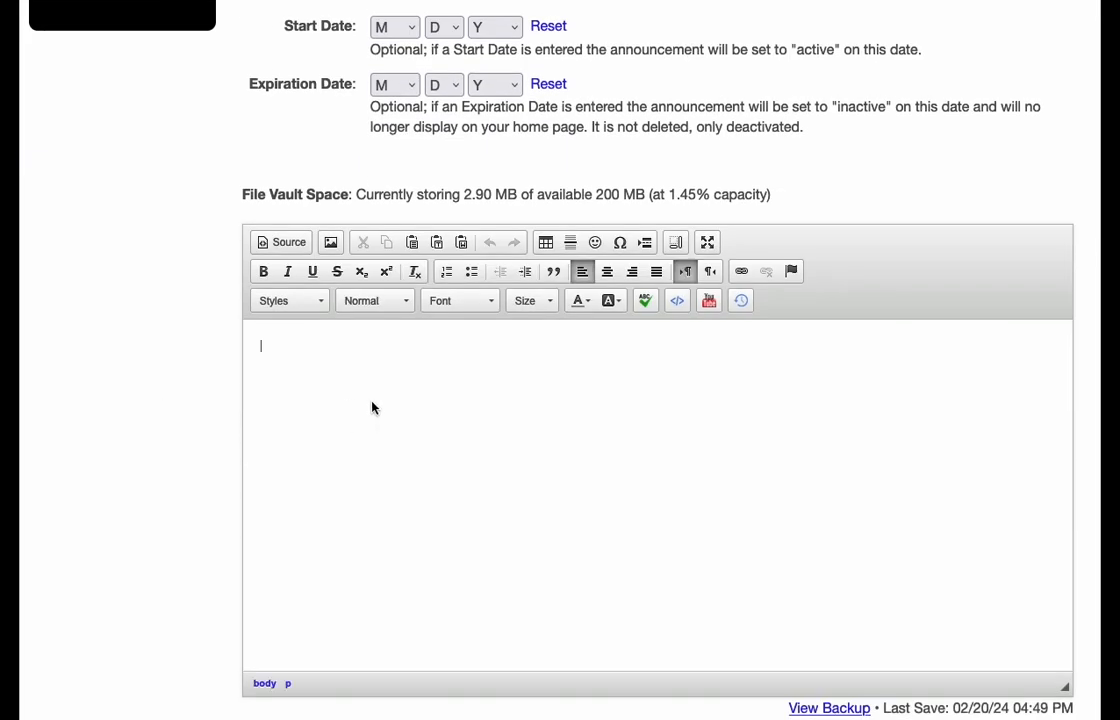
{"action": "type", "text": "Who would like to meet for lunch? We would like to meet up on Friday for lunch.  Please fill out the survey if you would like to attend and give us your thoughts."}
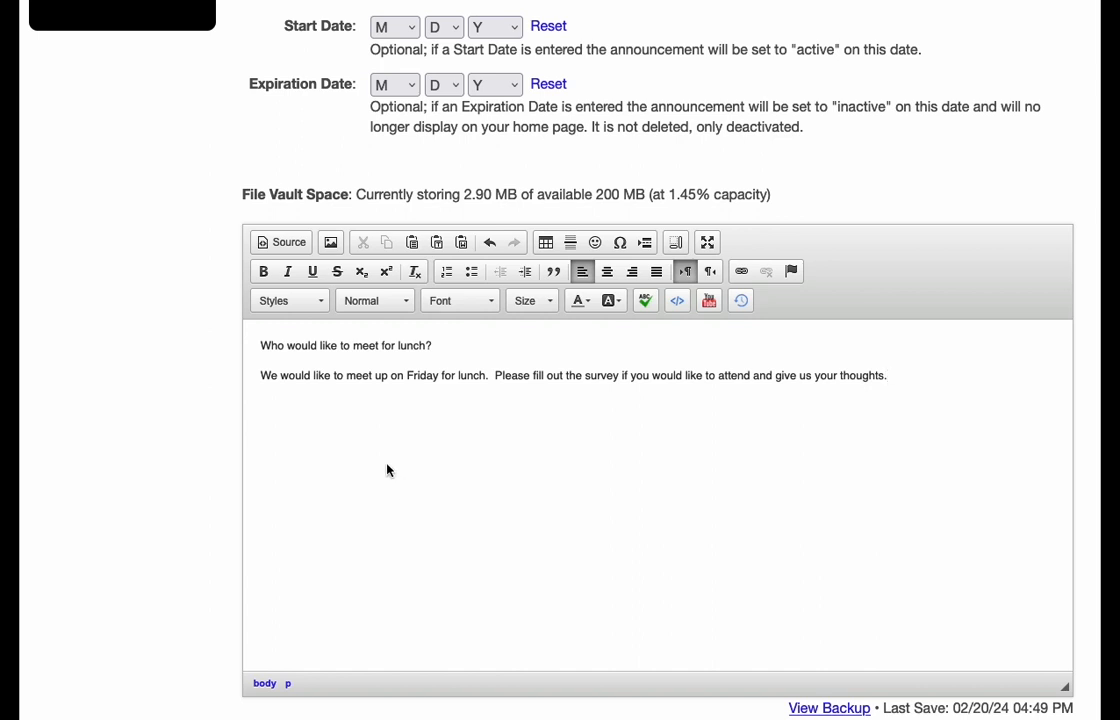
- Turn the option to include a survey with this announcement off and back on
{"action": "scroll", "coordinate": [405, 460], "scroll_direction": "down", "scroll_amount": 3}
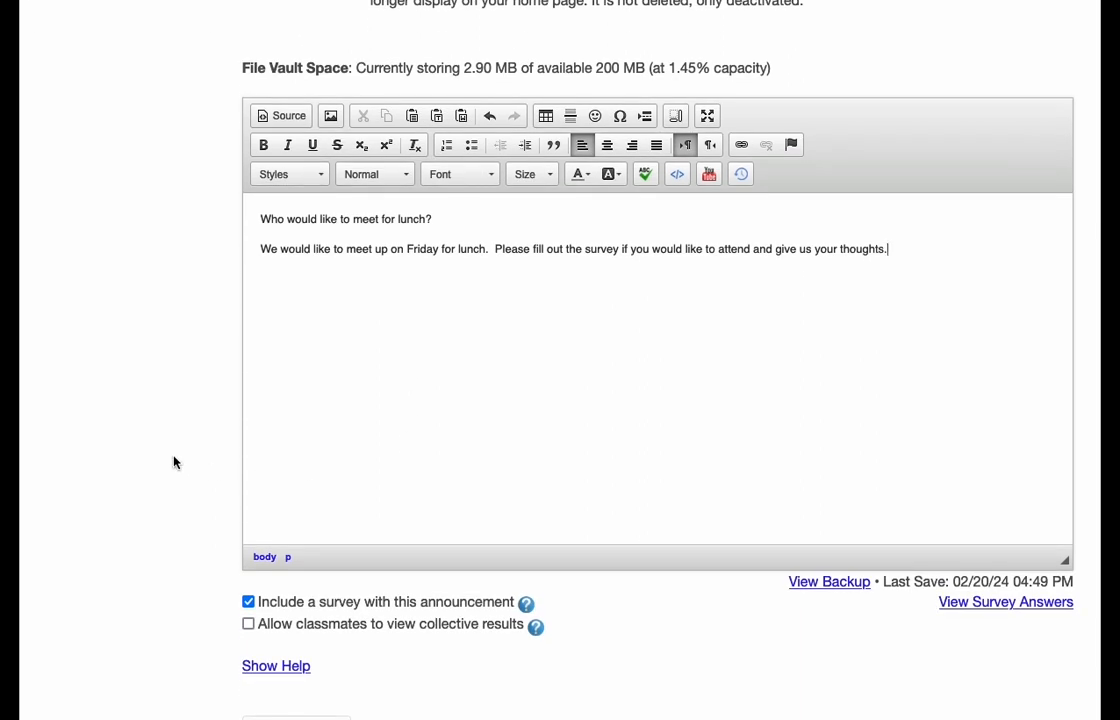
{"action": "scroll", "coordinate": [138, 440], "scroll_direction": "down", "scroll_amount": 3}
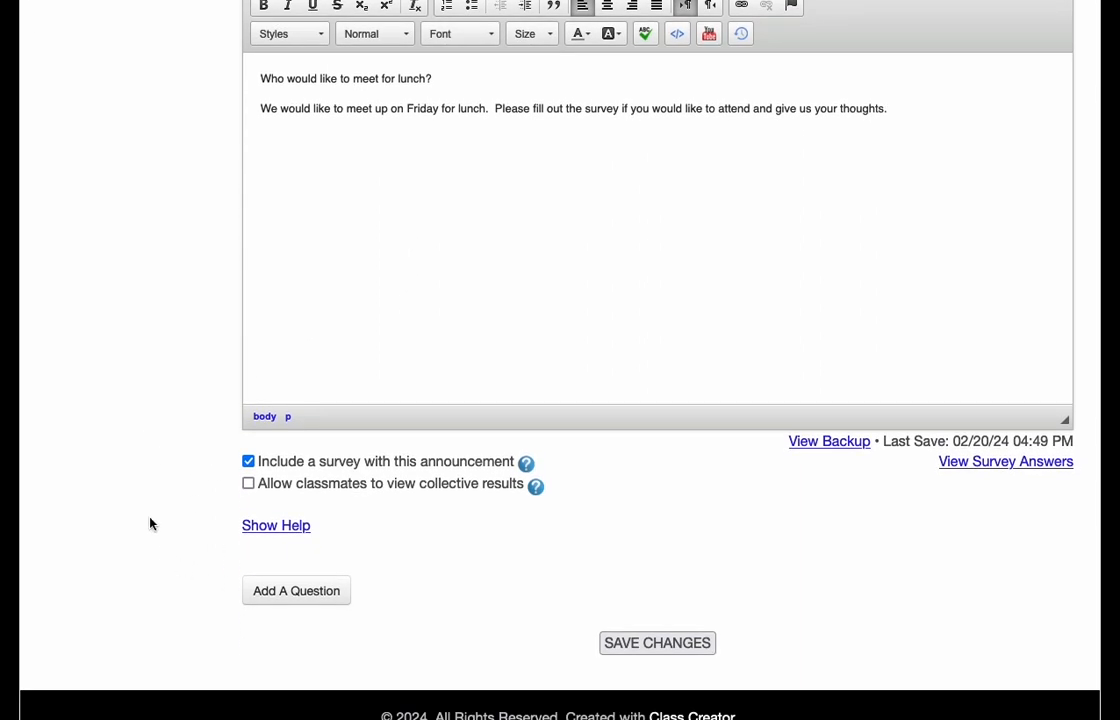
{"action": "scroll", "coordinate": [150, 510], "scroll_direction": "down", "scroll_amount": 1}
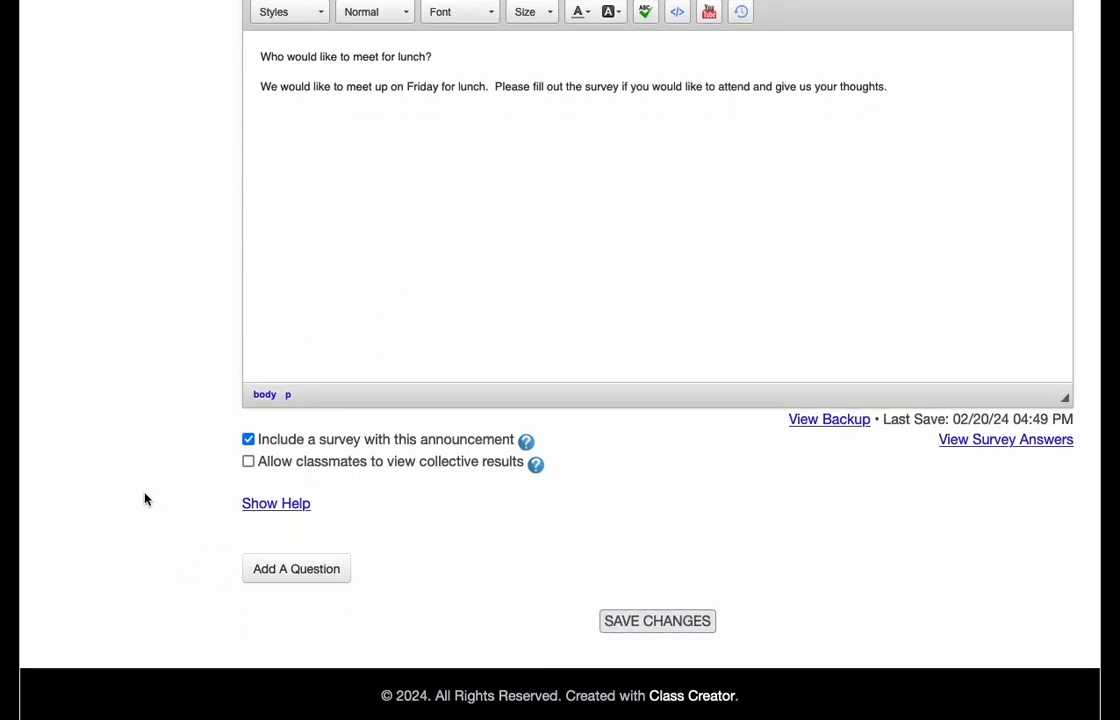
{"action": "left_click", "coordinate": [248, 440]}
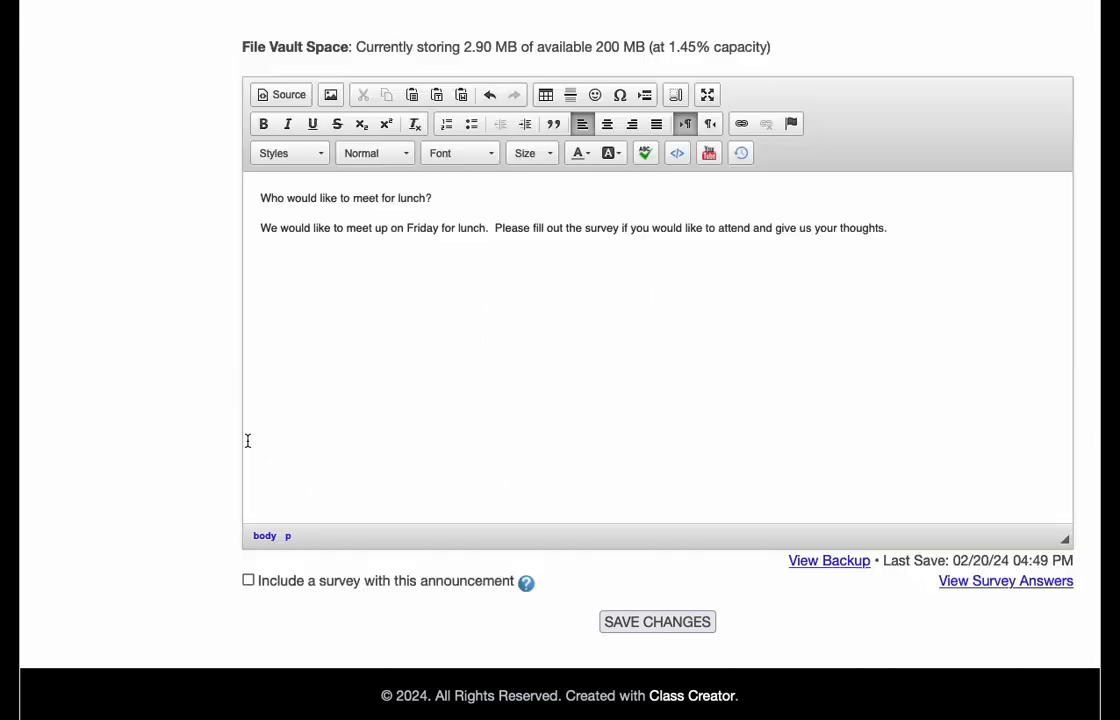
{"action": "left_click", "coordinate": [248, 580]}
{"action": "scroll", "coordinate": [210, 540], "scroll_direction": "down", "scroll_amount": 3}
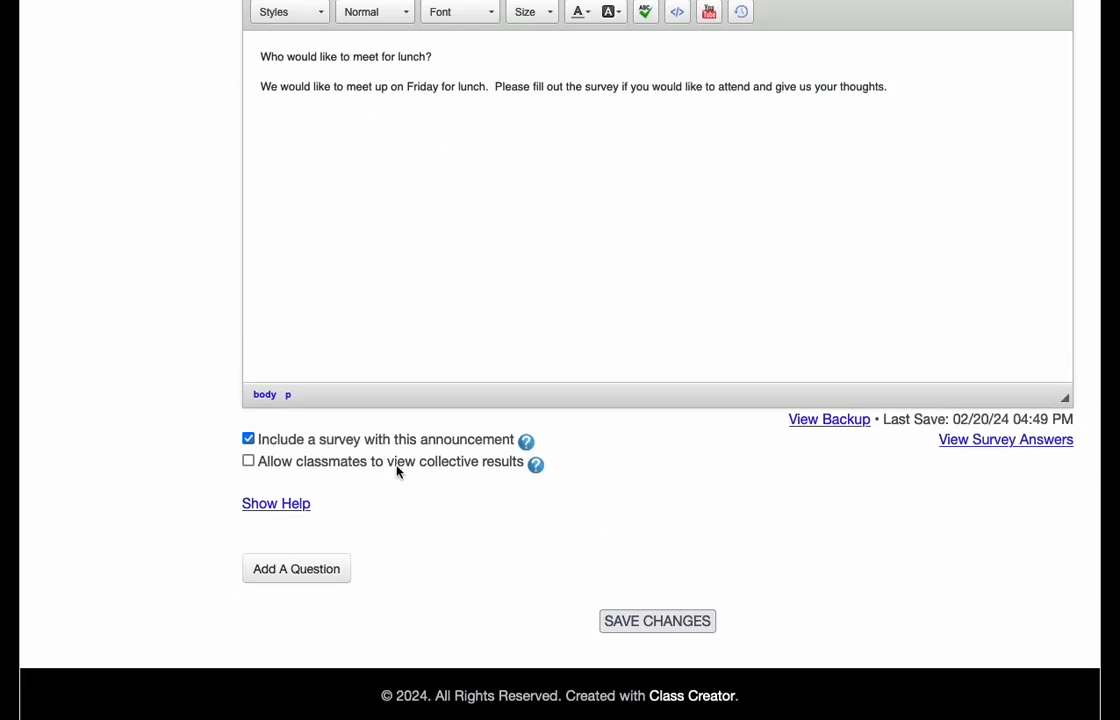
- Add a first survey question, "Are you able to attend?", with the Yes or No answer type
{"action": "left_click", "coordinate": [292, 570]}
{"action": "scroll", "coordinate": [138, 533], "scroll_direction": "down", "scroll_amount": 5}
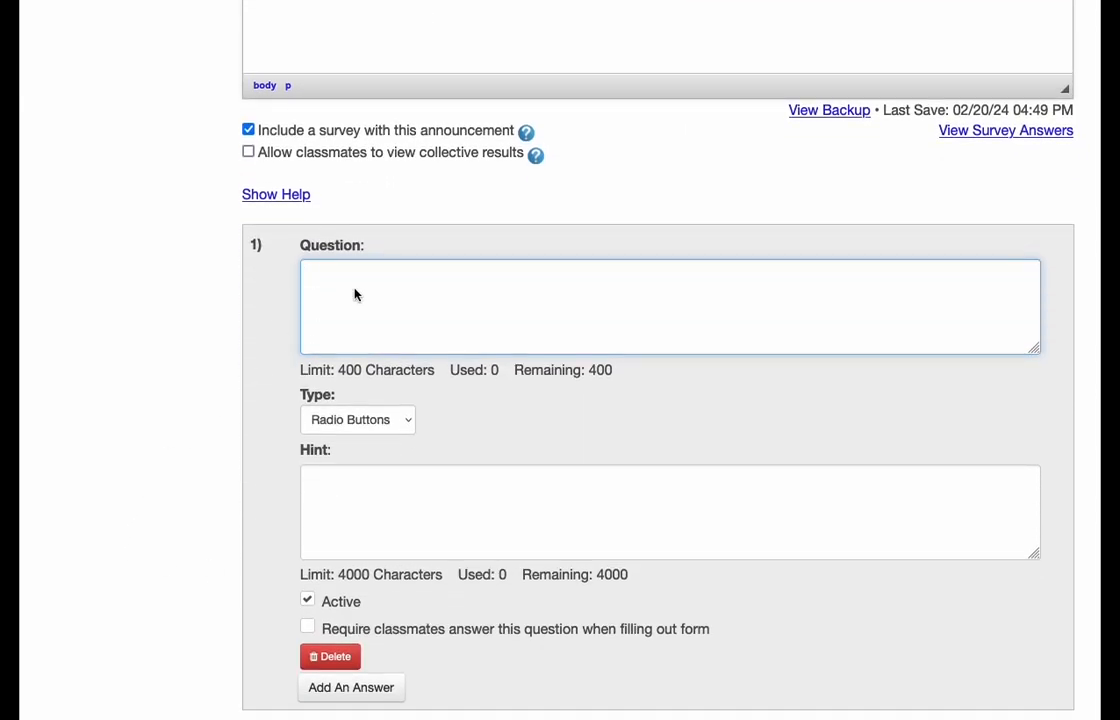
{"action": "key", "text": "BackSpace"}
{"action": "type", "text": "Are you ab"}
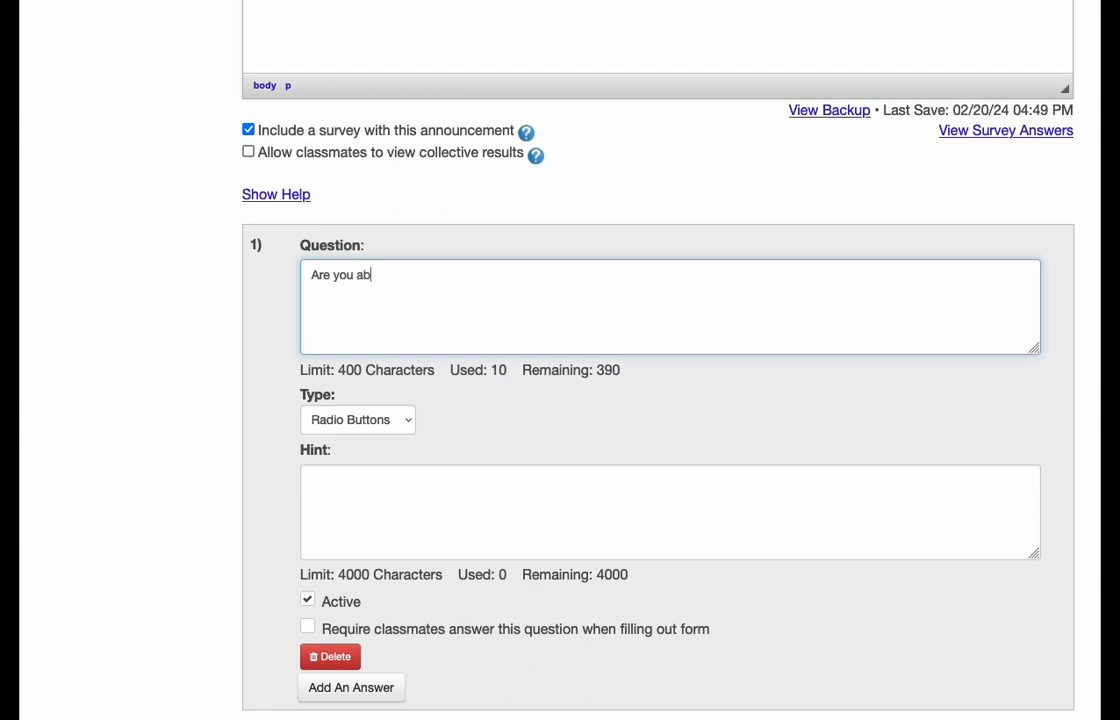
{"action": "type", "text": "le to attend?"}
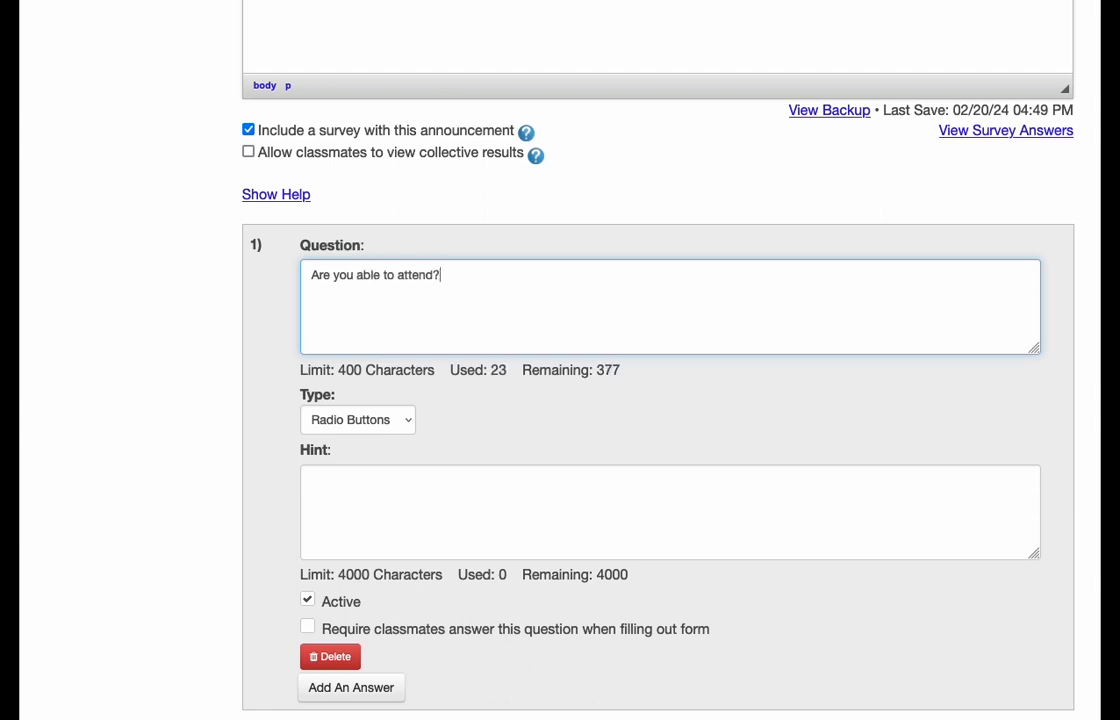
{"action": "left_click", "coordinate": [357, 420]}
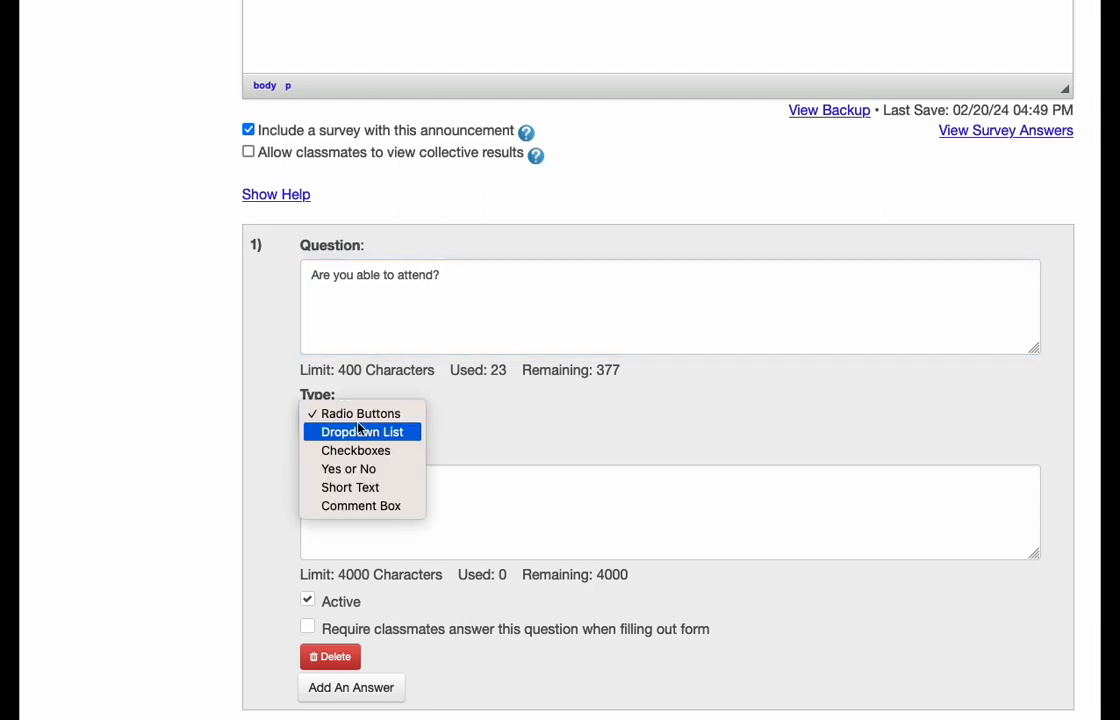
{"action": "left_click", "coordinate": [329, 469]}
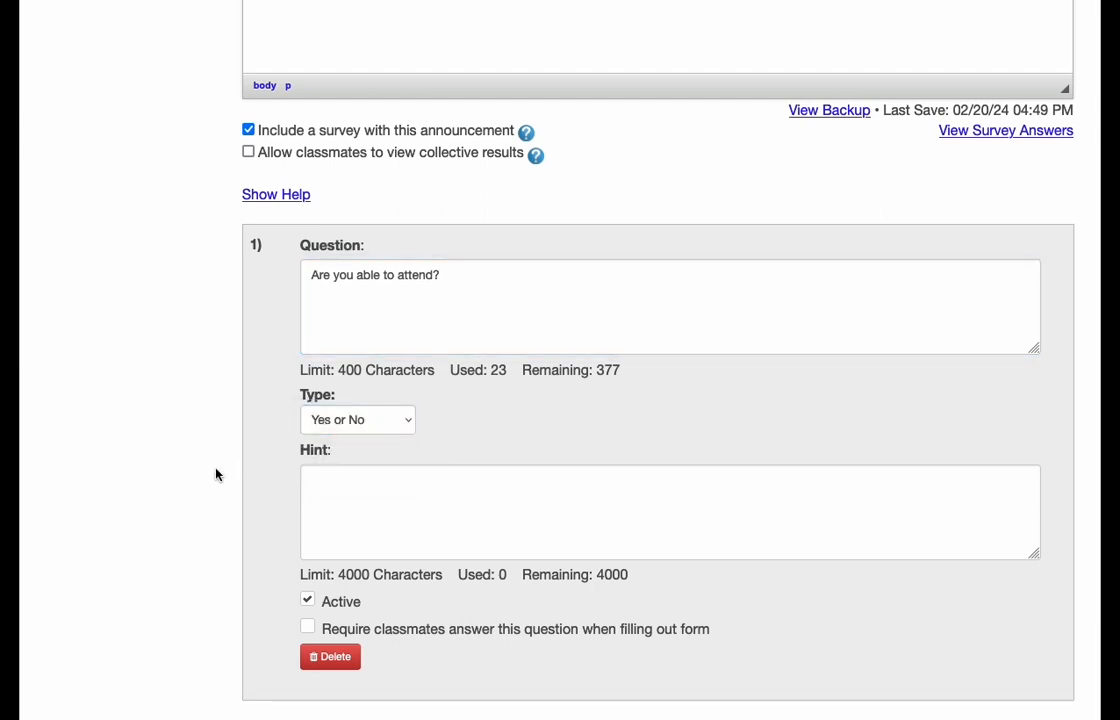
- Add a second survey question, "Where would you like to meet?", with the Checkboxes answer type
{"action": "scroll", "coordinate": [185, 462], "scroll_direction": "down", "scroll_amount": 4}
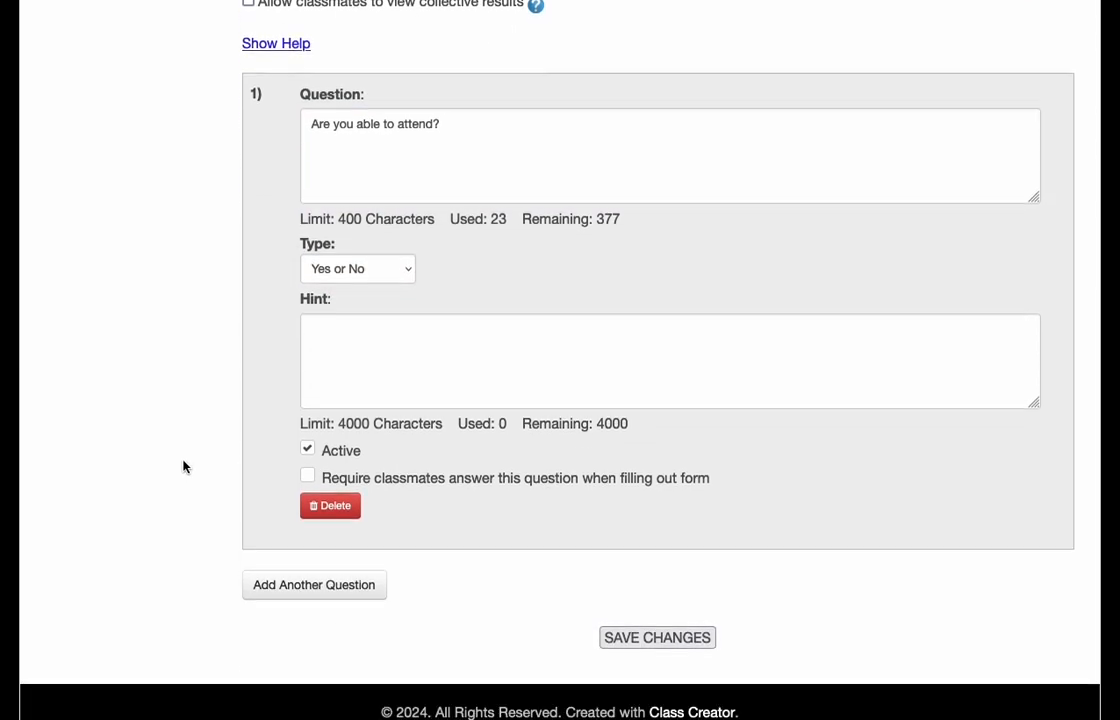
{"action": "left_click", "coordinate": [307, 572]}
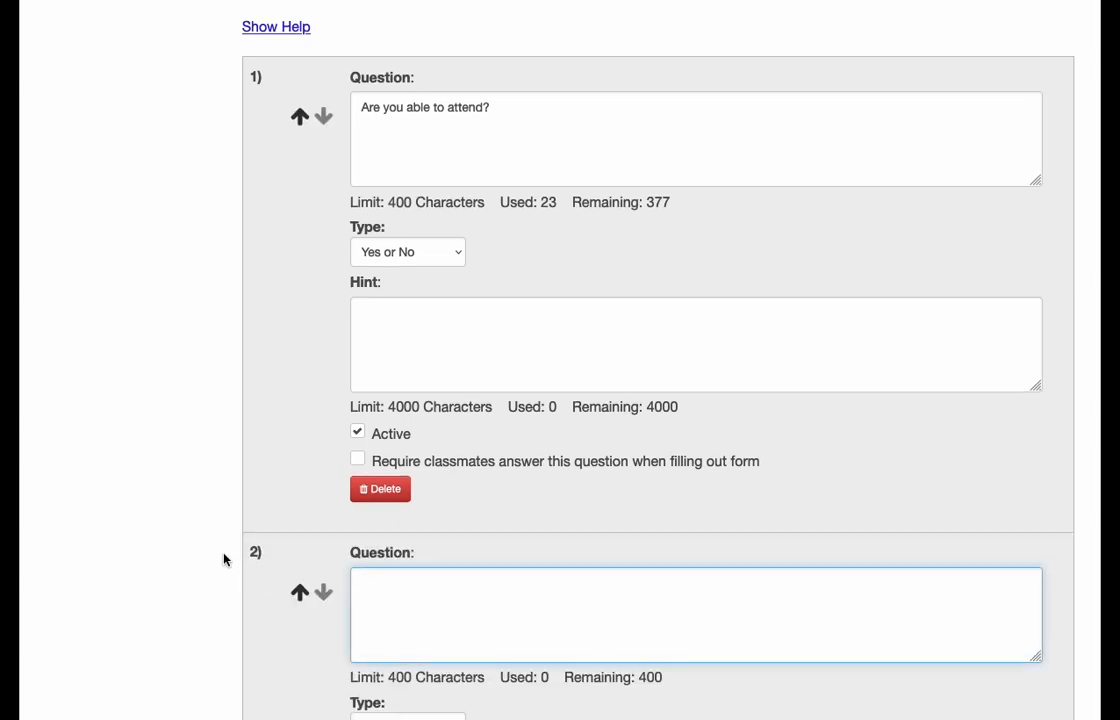
{"action": "scroll", "coordinate": [300, 555], "scroll_direction": "down", "scroll_amount": 2}
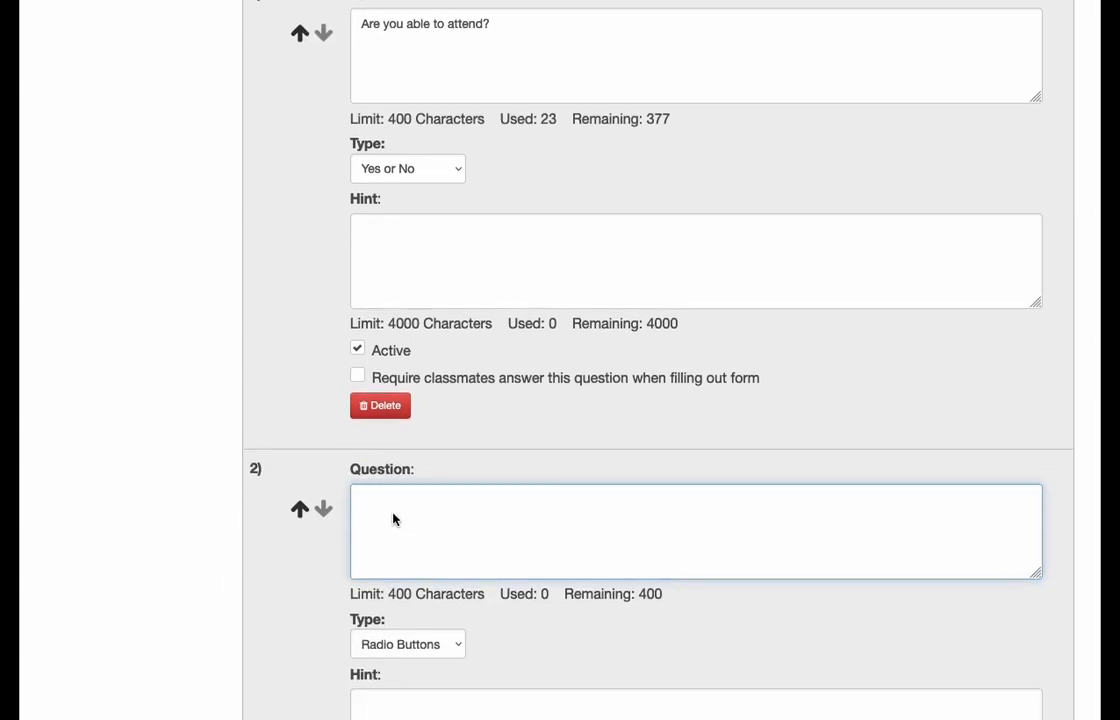
{"action": "type", "text": "Where would you "}
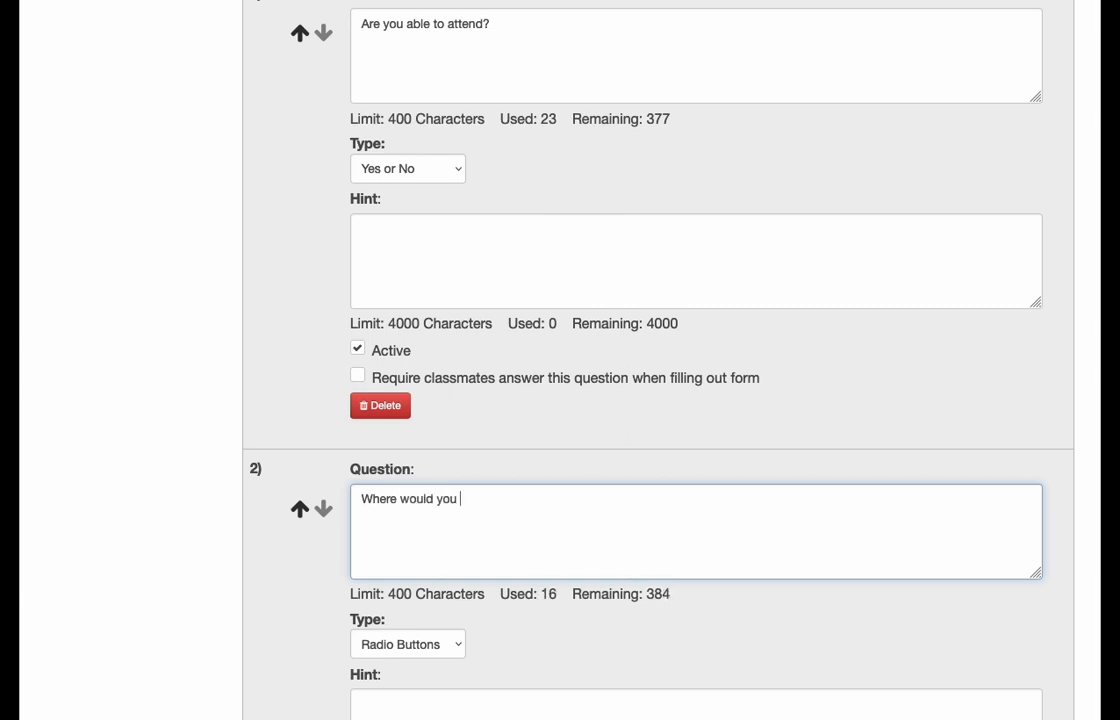
{"action": "type", "text": "like to meet?"}
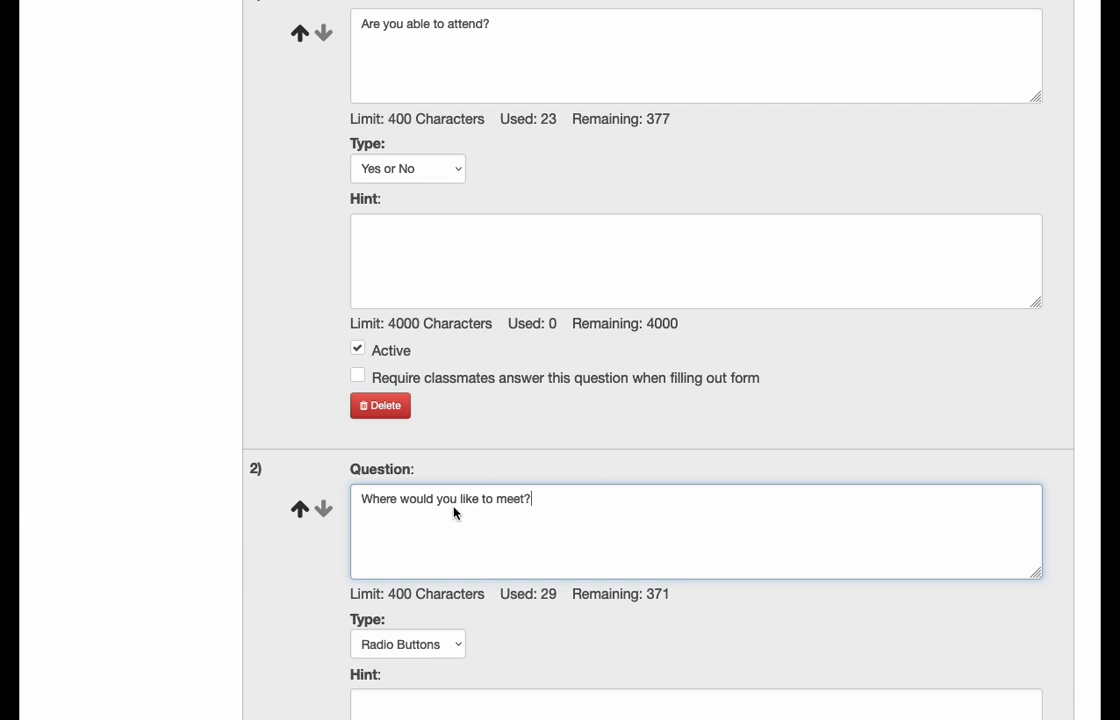
{"action": "scroll", "coordinate": [450, 512], "scroll_direction": "down", "scroll_amount": 3}
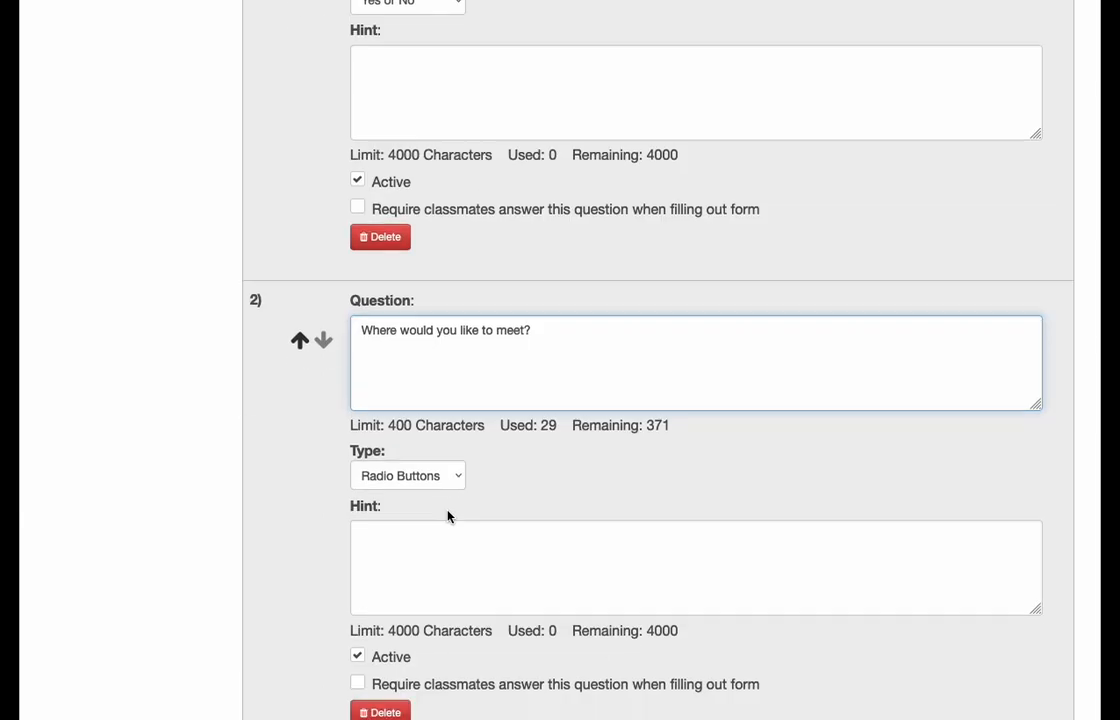
{"action": "left_click", "coordinate": [414, 477]}
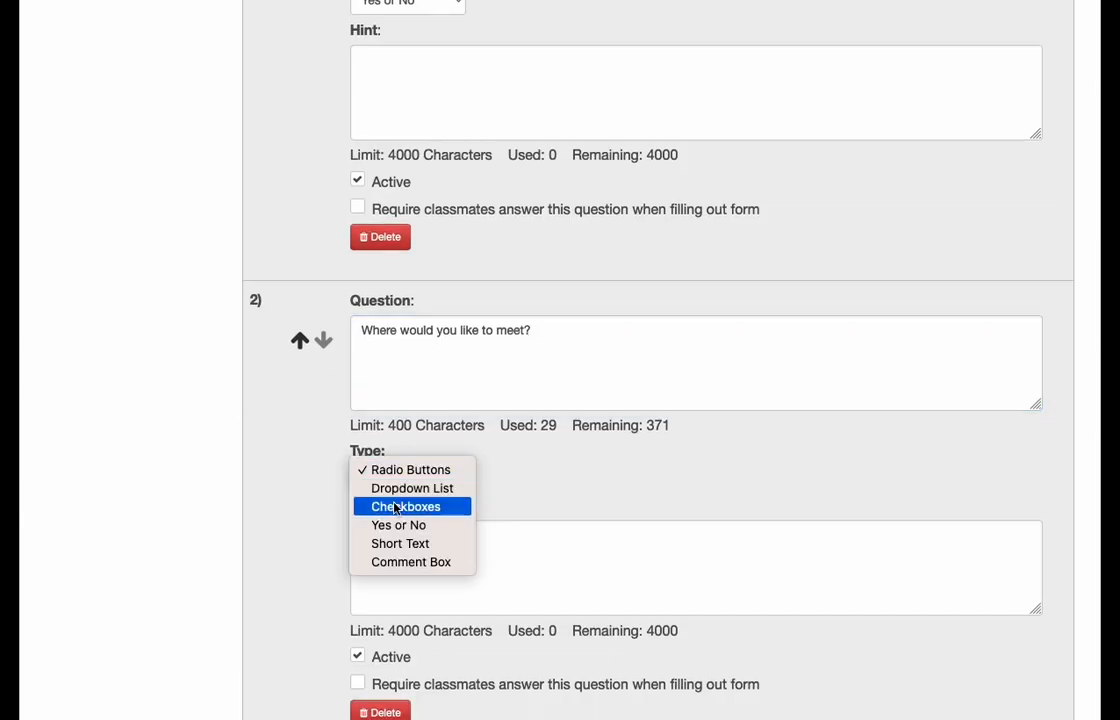
{"action": "left_click", "coordinate": [400, 507]}
- Add the answers "Applebees" and "Champs Pub" to the question about where to meet
{"action": "scroll", "coordinate": [294, 536], "scroll_direction": "down", "scroll_amount": 3}
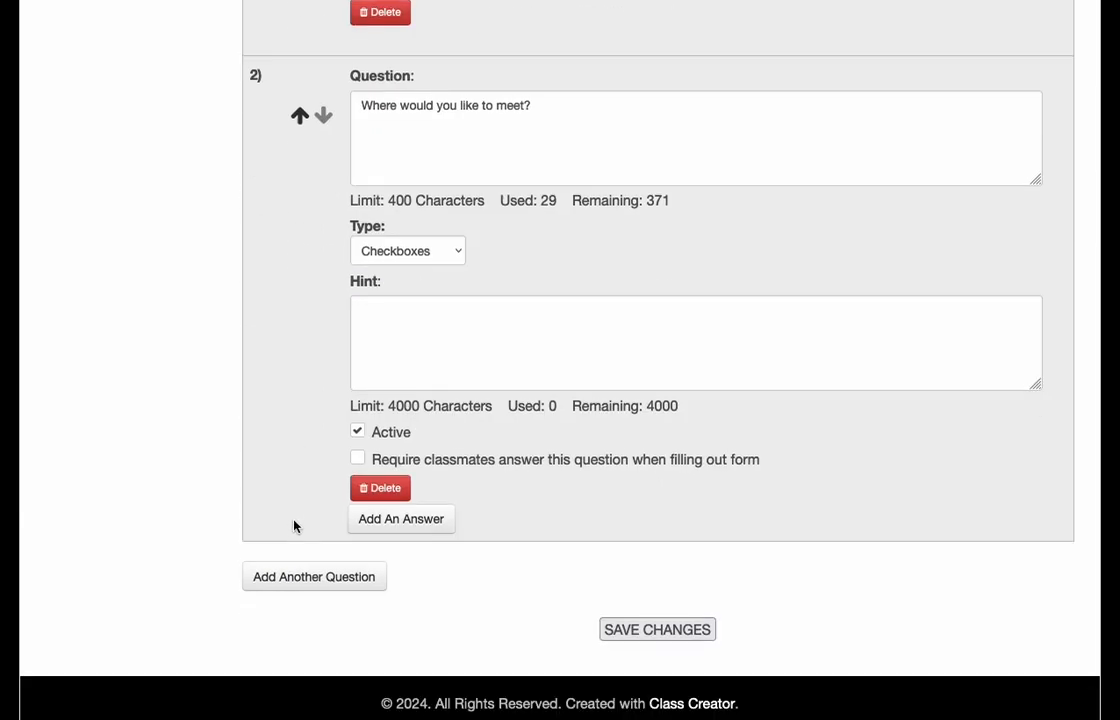
{"action": "left_click", "coordinate": [386, 524]}
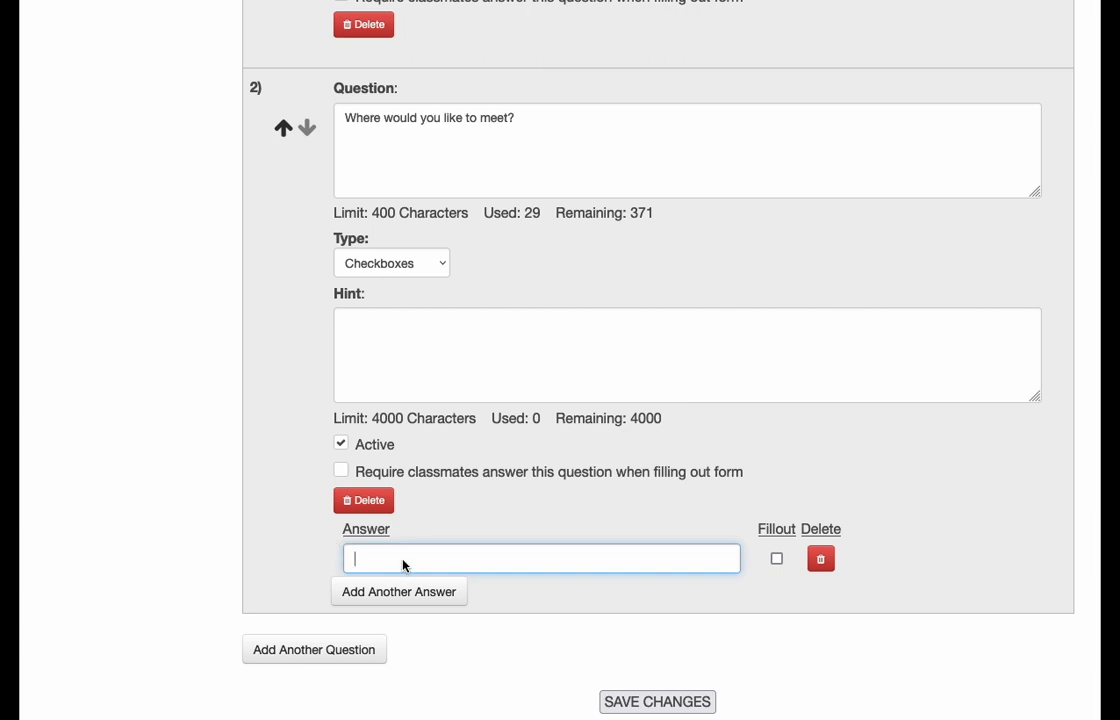
{"action": "type", "text": "Applebees"}
{"action": "left_click", "coordinate": [417, 593]}
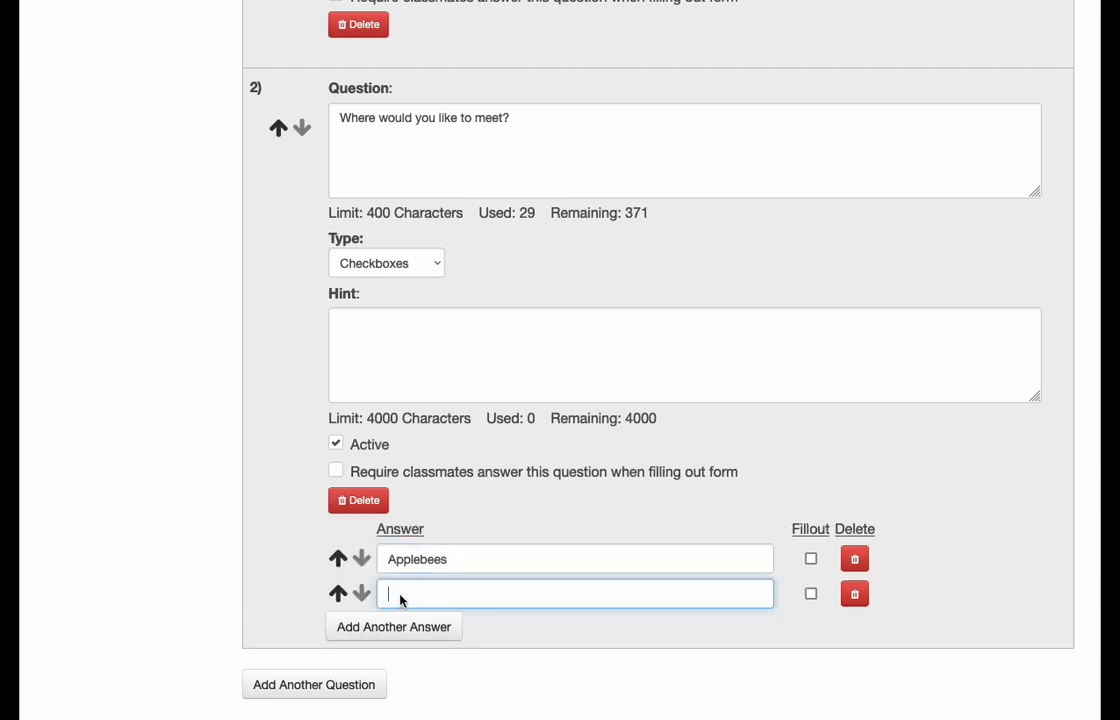
{"action": "type", "text": "Champs Pub"}
- Add "The park near school" as the third answer to the meeting place question
{"action": "left_click", "coordinate": [382, 628]}
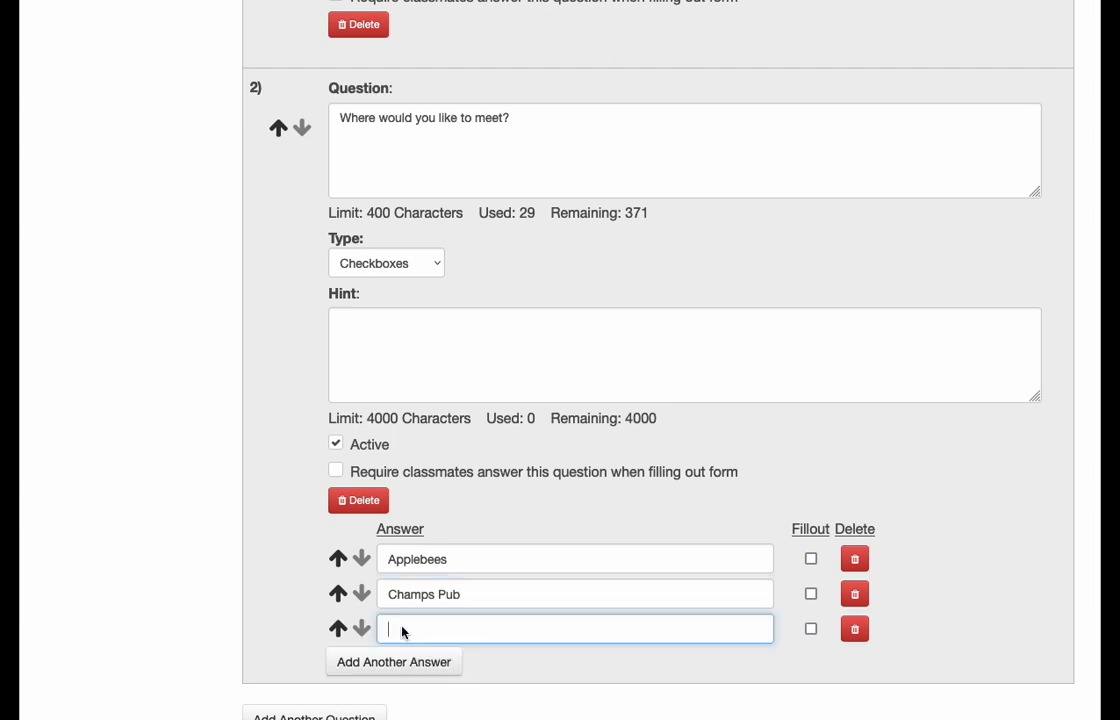
{"action": "type", "text": "The park news"}
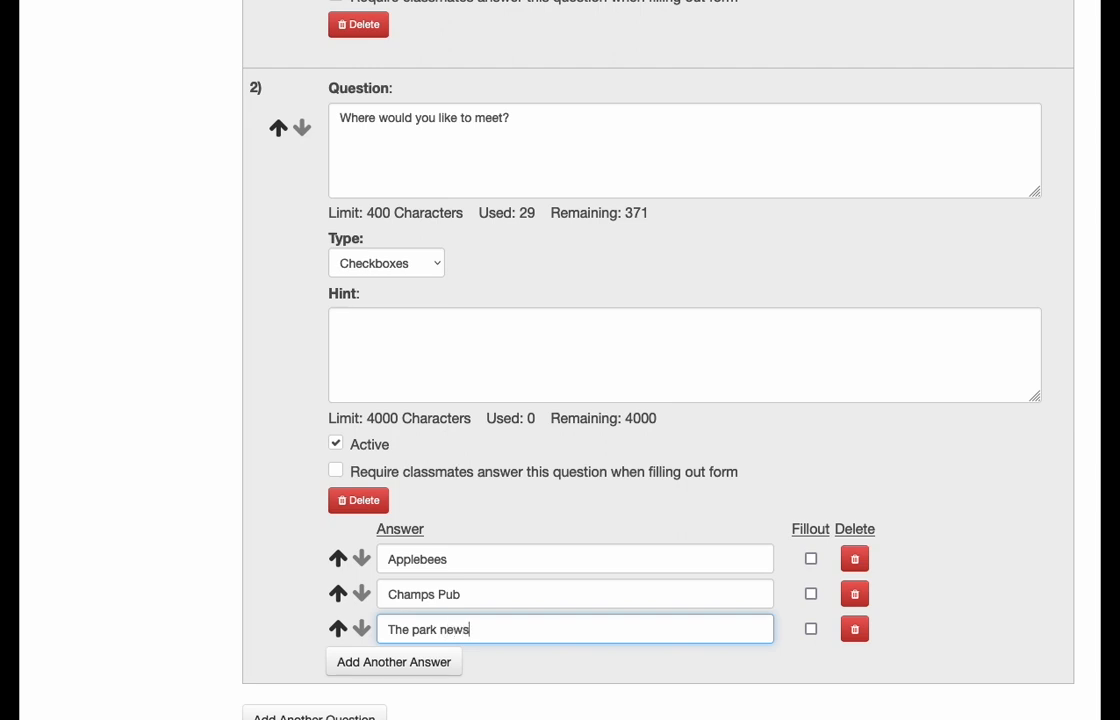
{"action": "key", "text": "BackSpace"}
{"action": "key", "text": "BackSpace"}
{"action": "type", "text": "e"}
{"action": "key", "text": "BackSpace"}
{"action": "type", "text": "ar school"}
- Add a fourth answer, "Suggestions", with Fillout enabled, and save the announcement with its survey
{"action": "left_click", "coordinate": [358, 660]}
{"action": "type", "text": "Suggestions"}
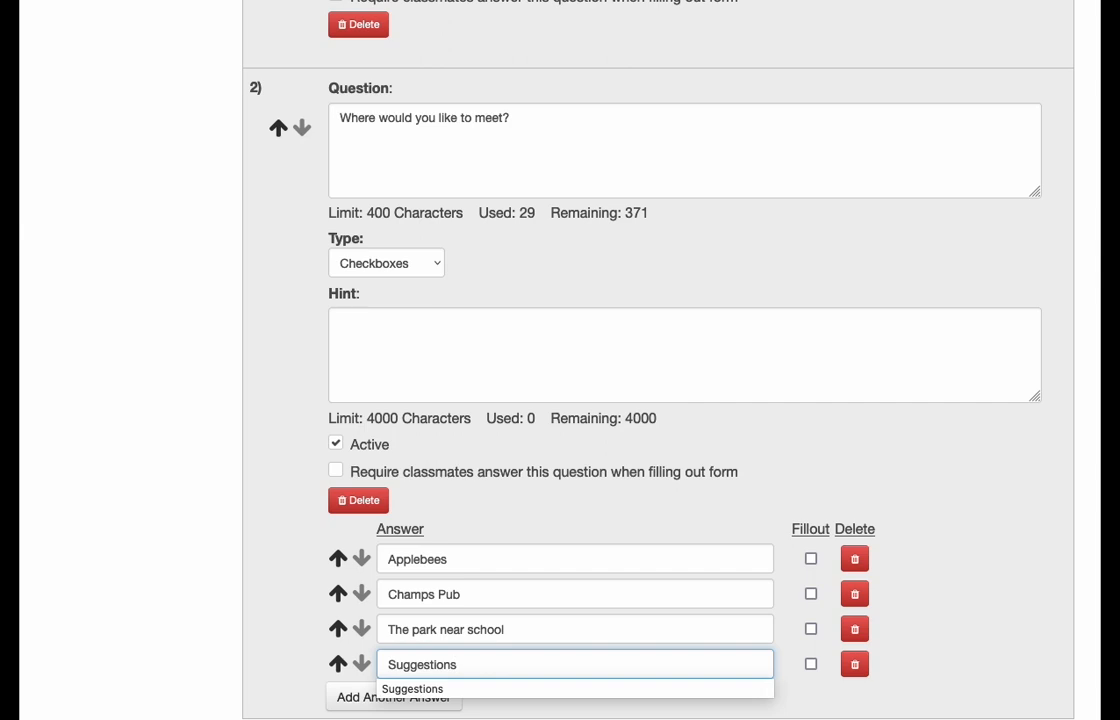
{"action": "left_click", "coordinate": [811, 664]}
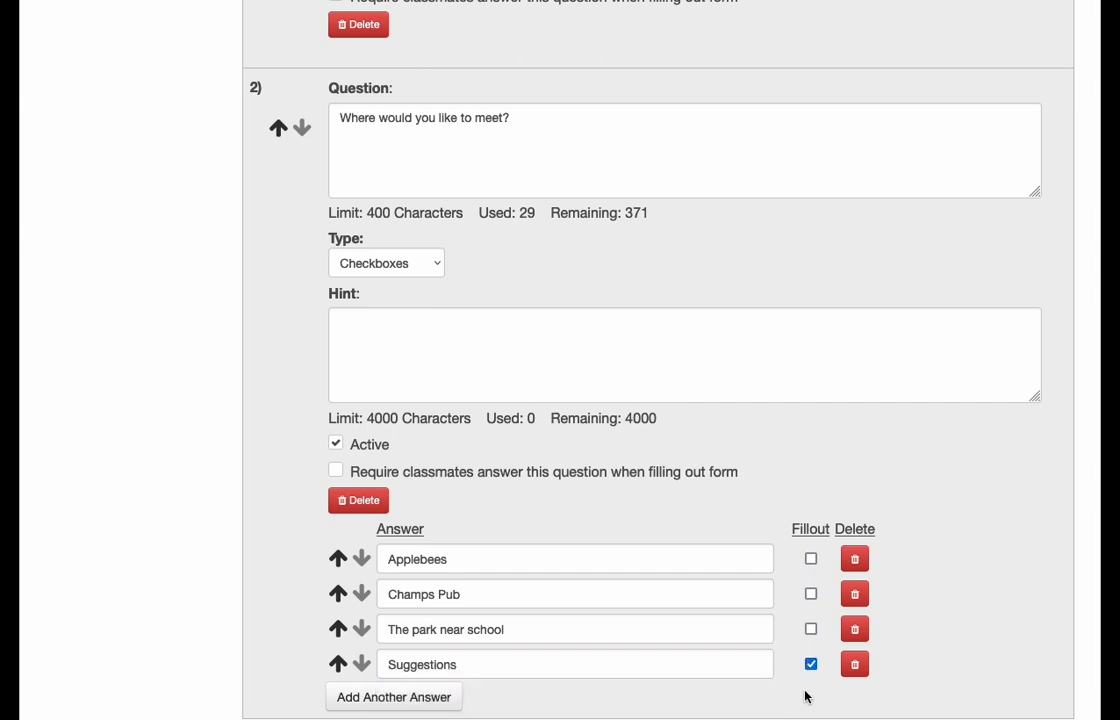
{"action": "scroll", "coordinate": [770, 670], "scroll_direction": "down", "scroll_amount": 2}
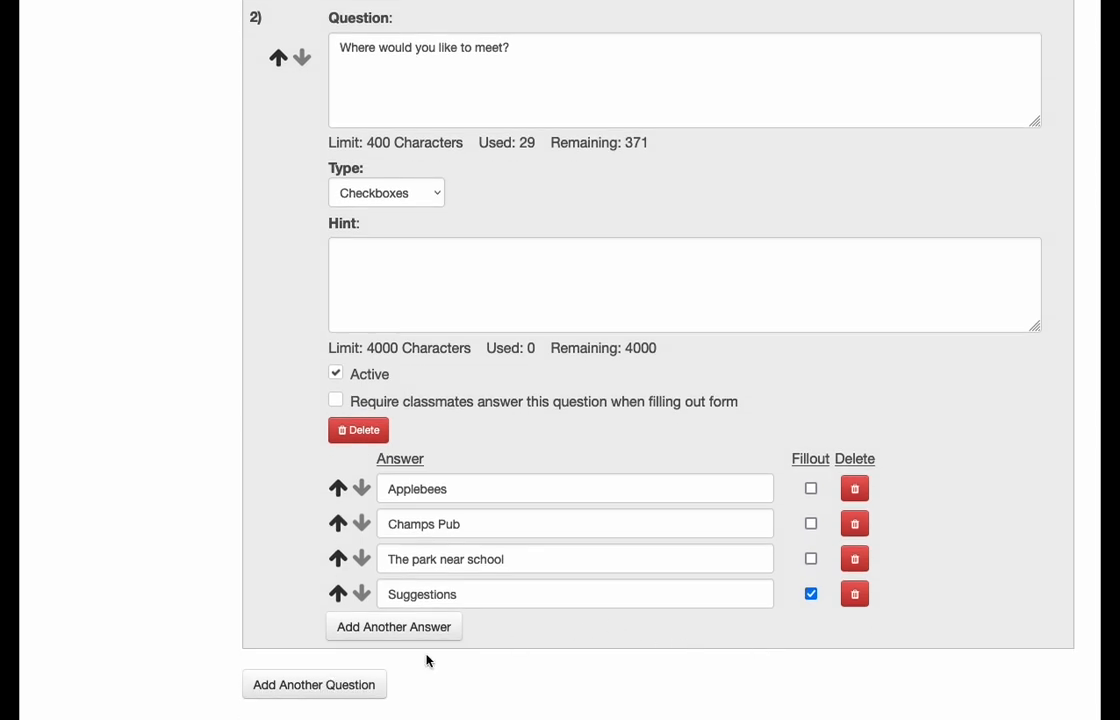
{"action": "scroll", "coordinate": [190, 665], "scroll_direction": "down", "scroll_amount": 2}
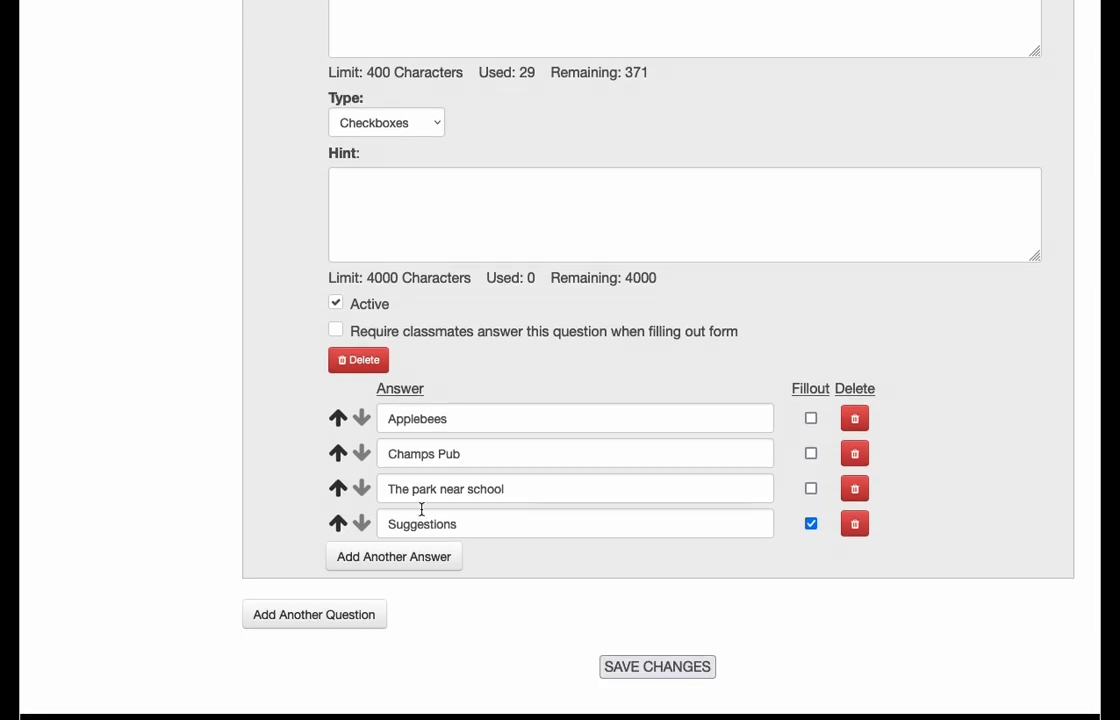
{"action": "left_click", "coordinate": [667, 667]}
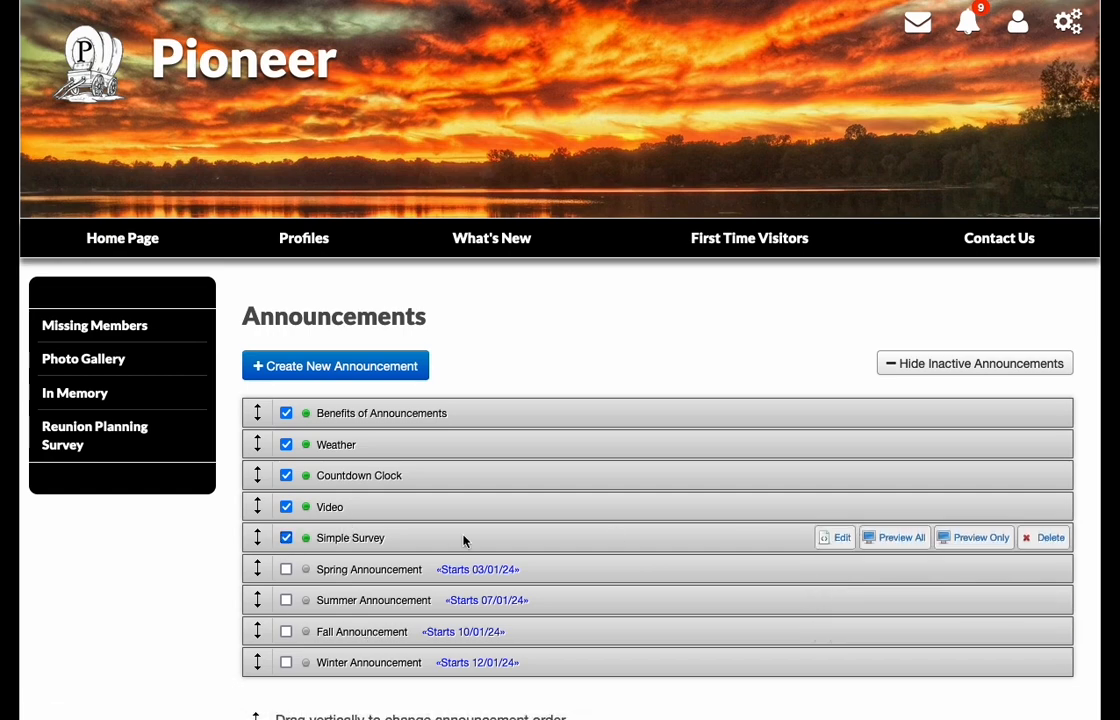
- Check how the lunch announcement and its two survey questions appear on the site's home page
{"action": "left_click", "coordinate": [143, 248]}
{"action": "scroll", "coordinate": [444, 492], "scroll_direction": "down", "scroll_amount": 3}
{"action": "scroll", "coordinate": [444, 492], "scroll_direction": "down", "scroll_amount": 10}
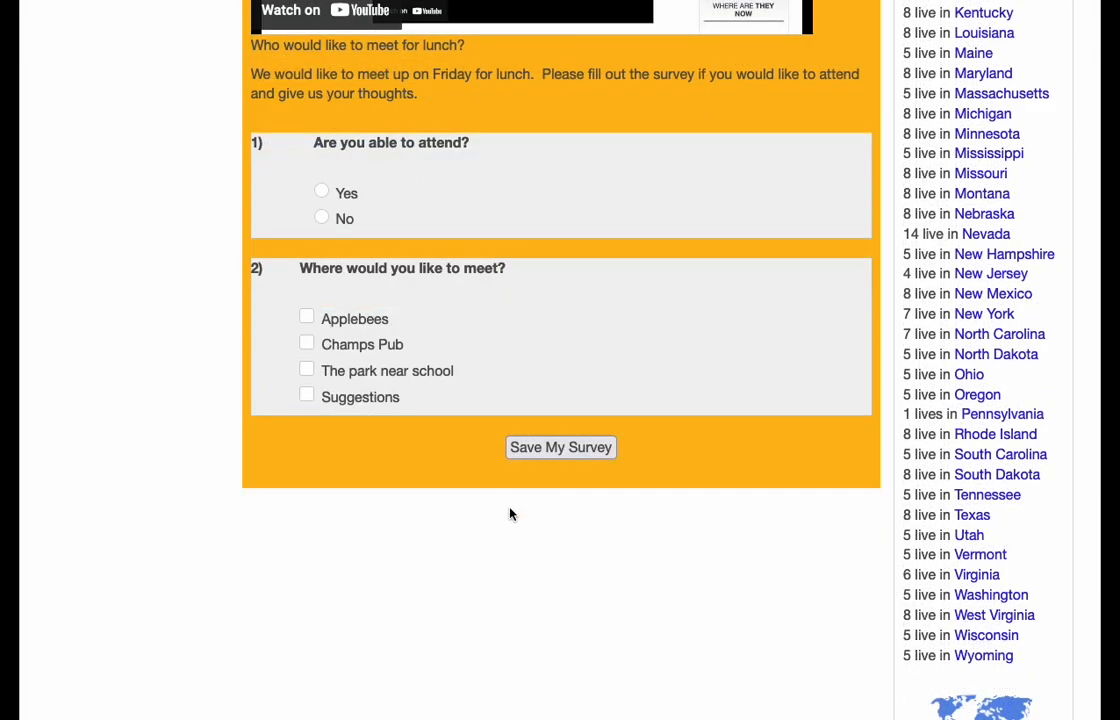
{"action": "scroll", "coordinate": [510, 514], "scroll_direction": "down", "scroll_amount": 1}
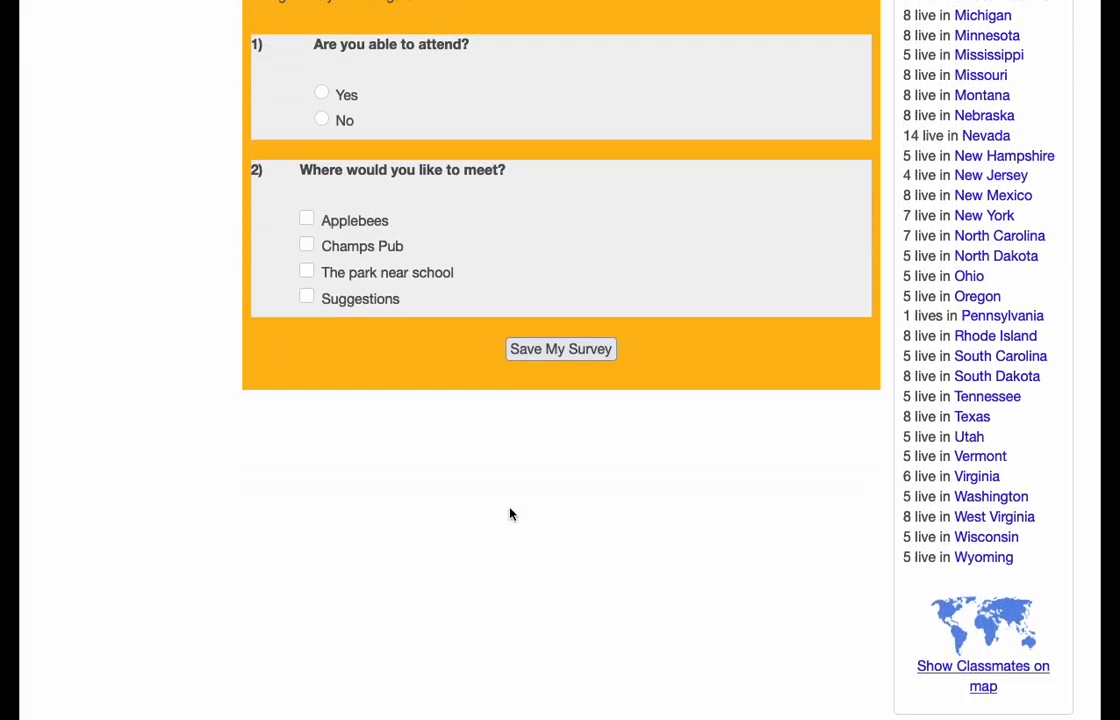
{"action": "scroll", "coordinate": [510, 514], "scroll_direction": "up", "scroll_amount": 5}
{"action": "scroll", "coordinate": [510, 514], "scroll_direction": "up", "scroll_amount": 8}
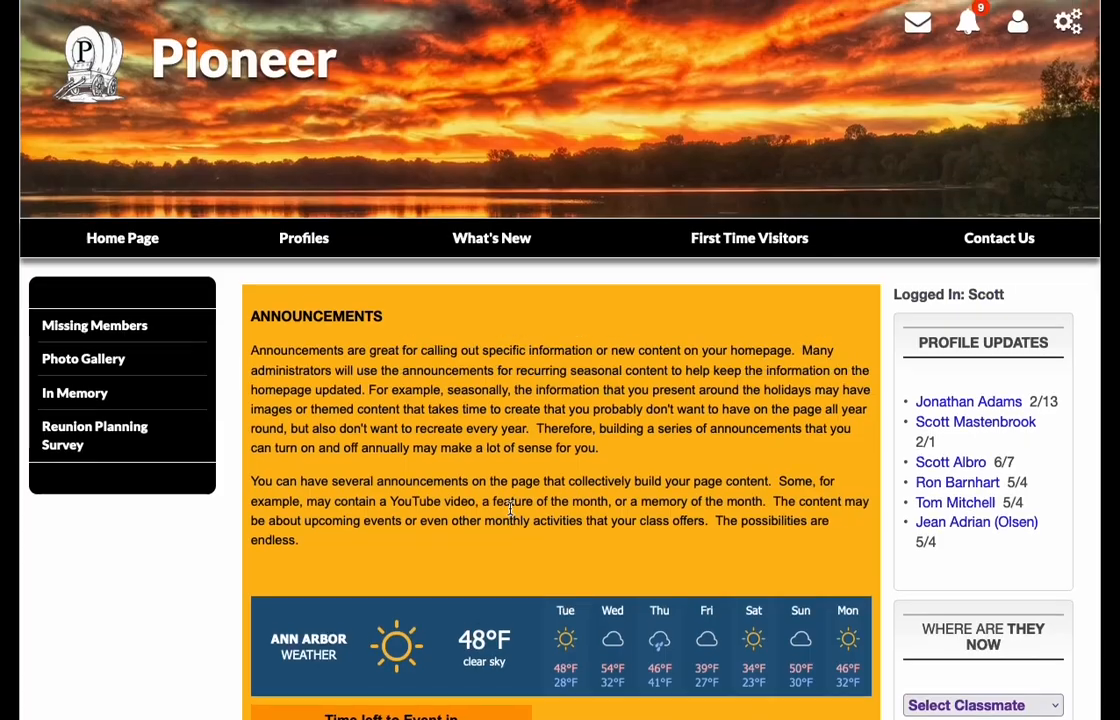